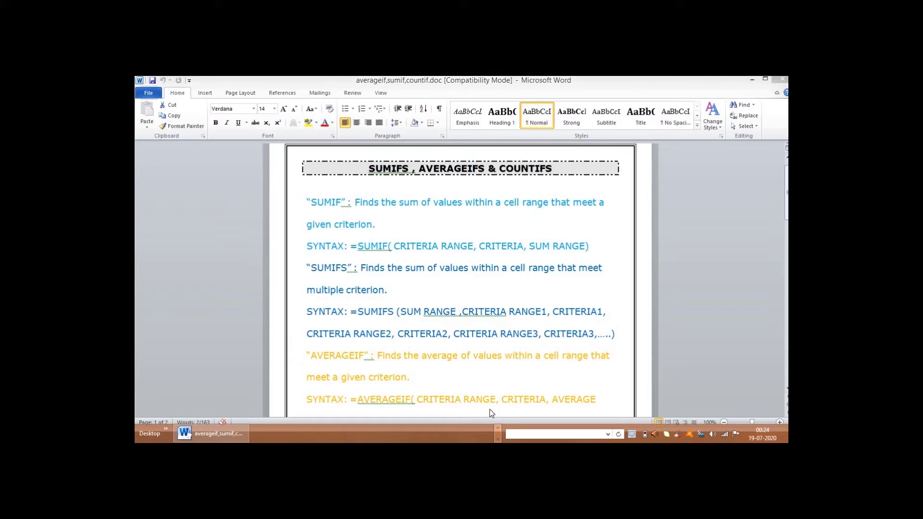
Step: Switch to the Excel expenditure workbook and look over the empty criteria range and criteria cells G5 and H5
left_click(497, 427)
left_click(479, 433)
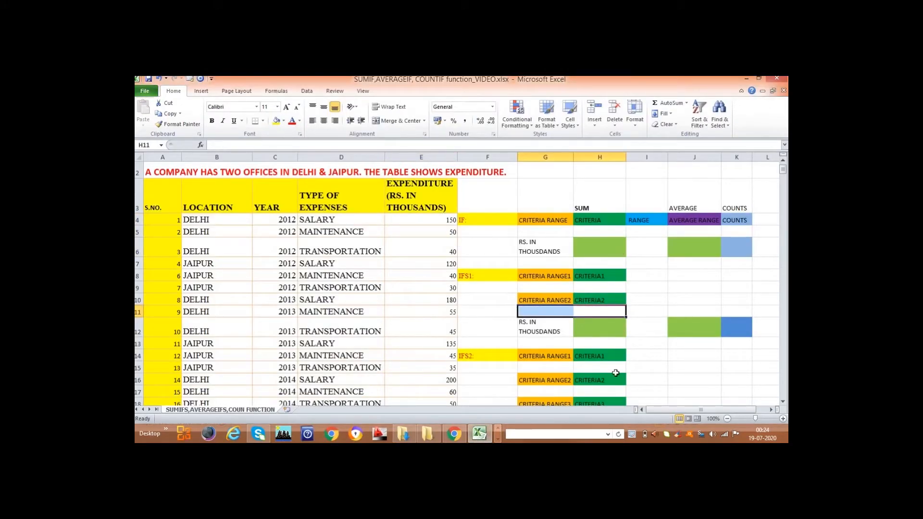
left_click(526, 235)
left_click(588, 229)
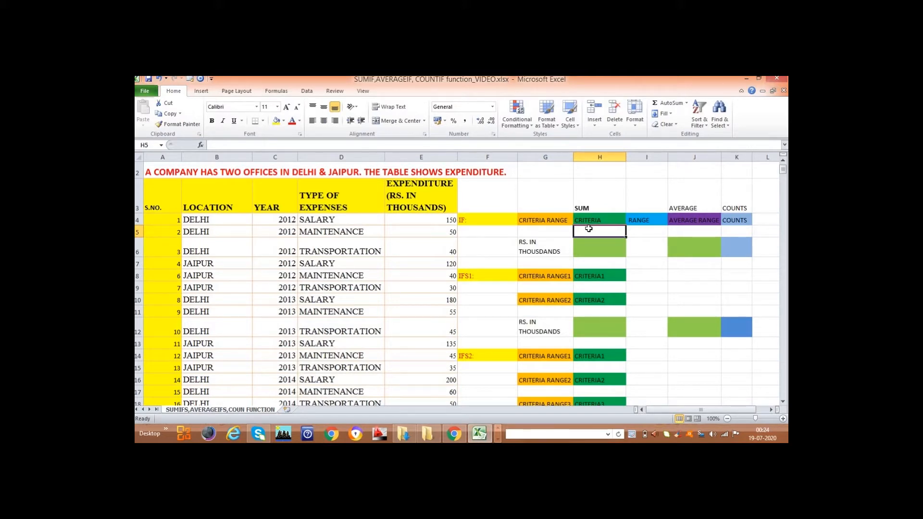
left_click(537, 229)
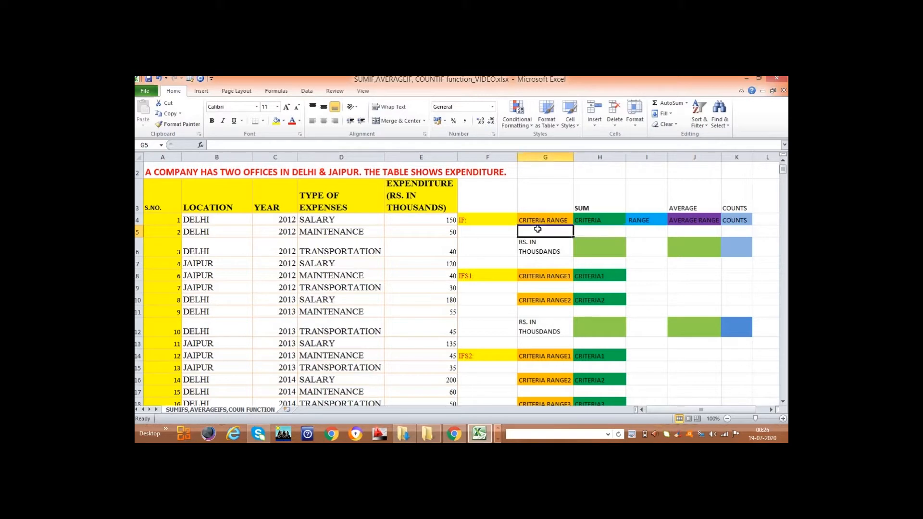
left_click(587, 230)
Step: Examine the table's title and its Year, Type of Expenses and Expenditure columns
left_click_drag(164, 172, 440, 181)
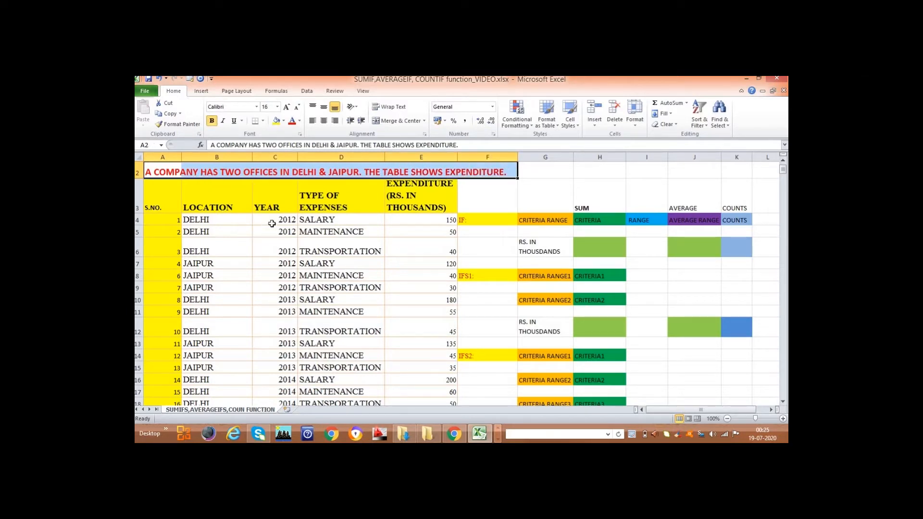
left_click_drag(273, 221, 275, 404)
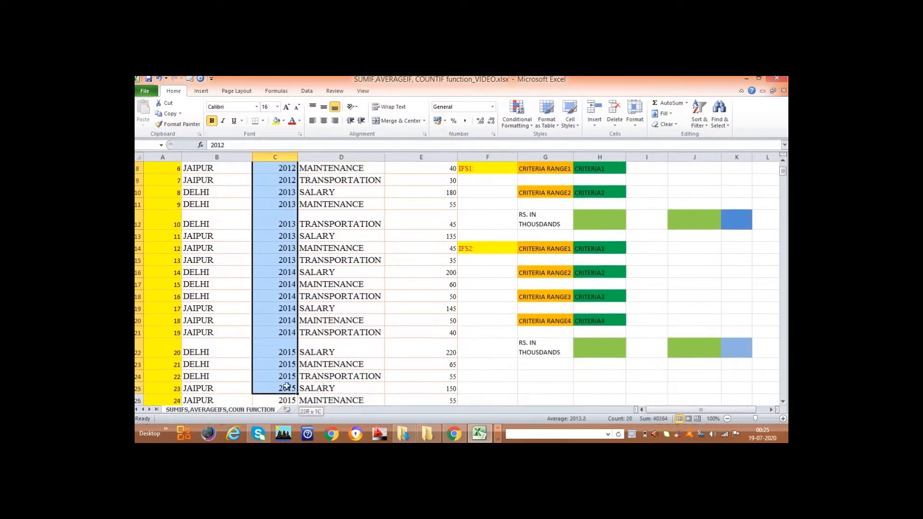
scroll(340, 234, "up", 5)
left_click(328, 239)
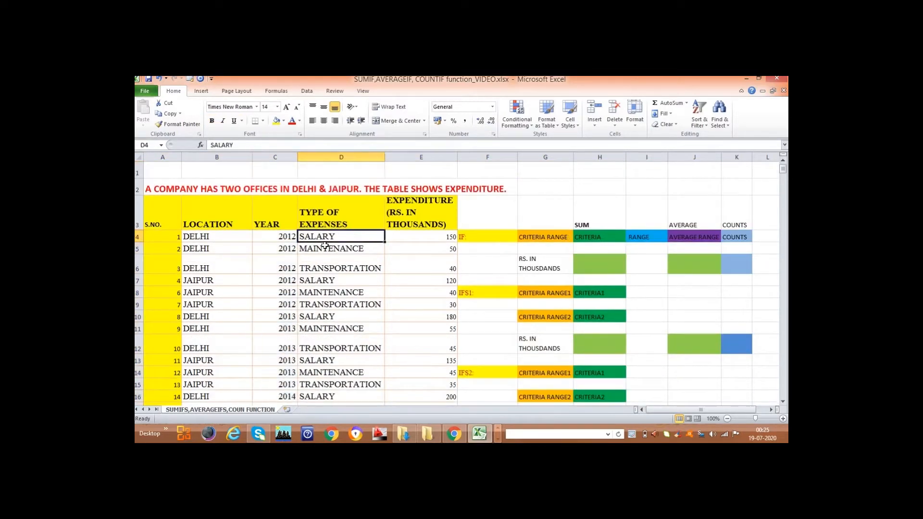
left_click(323, 253)
left_click(321, 265)
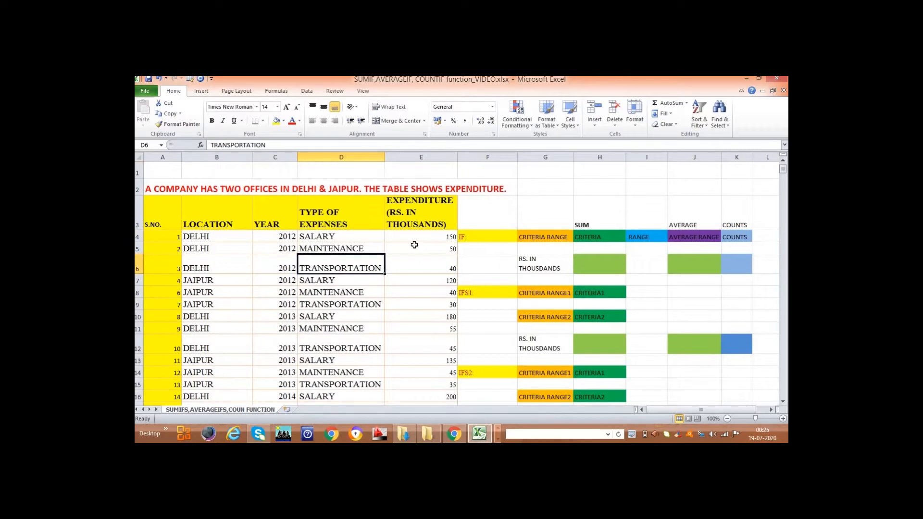
left_click(414, 245)
left_click(417, 234)
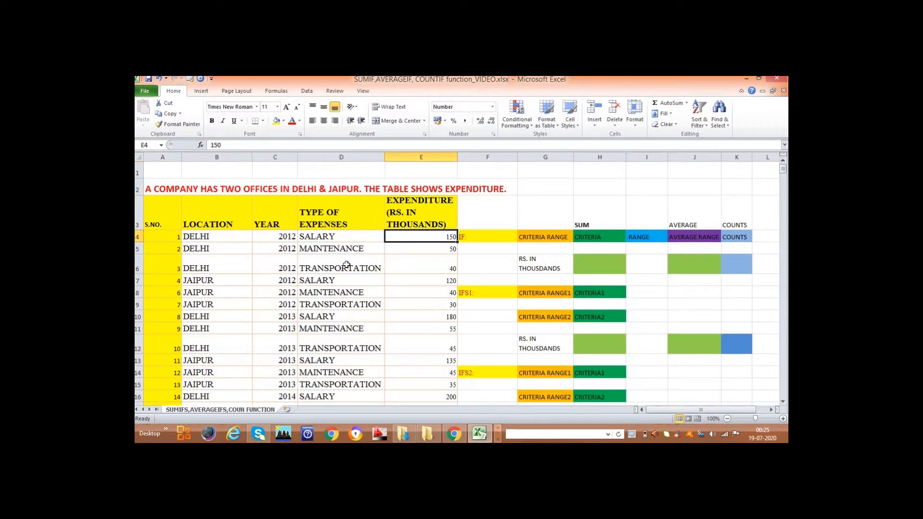
left_click_drag(418, 236, 418, 350)
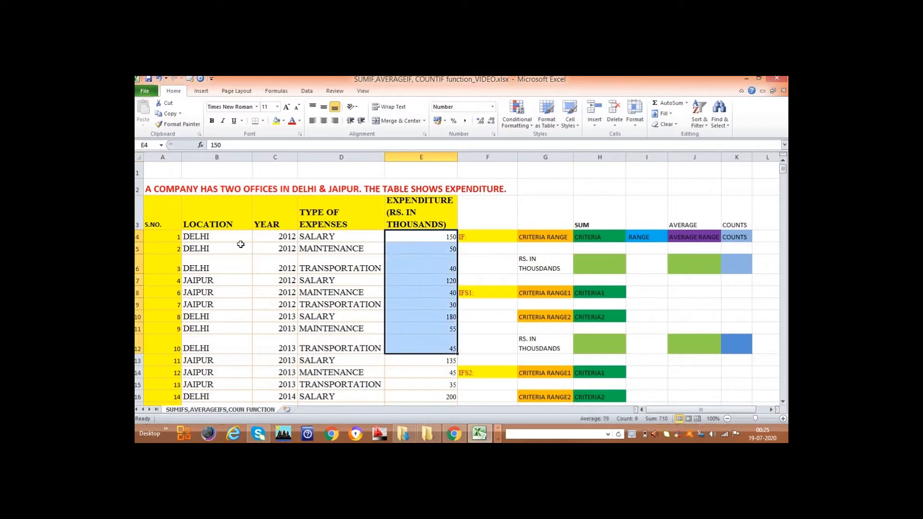
Step: Examine how the Delhi and Jaipur rows are organised by year and type of expense for 2012 and 2013
left_click(212, 238)
left_click_drag(322, 236, 323, 269)
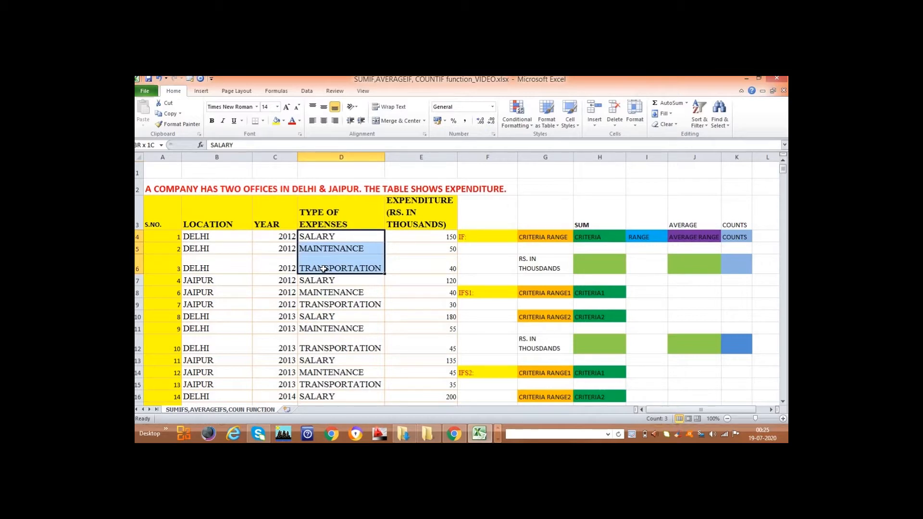
left_click(218, 238)
left_click(286, 237)
left_click_drag(315, 238, 342, 348)
left_click(212, 276)
left_click(210, 329)
left_click(290, 315)
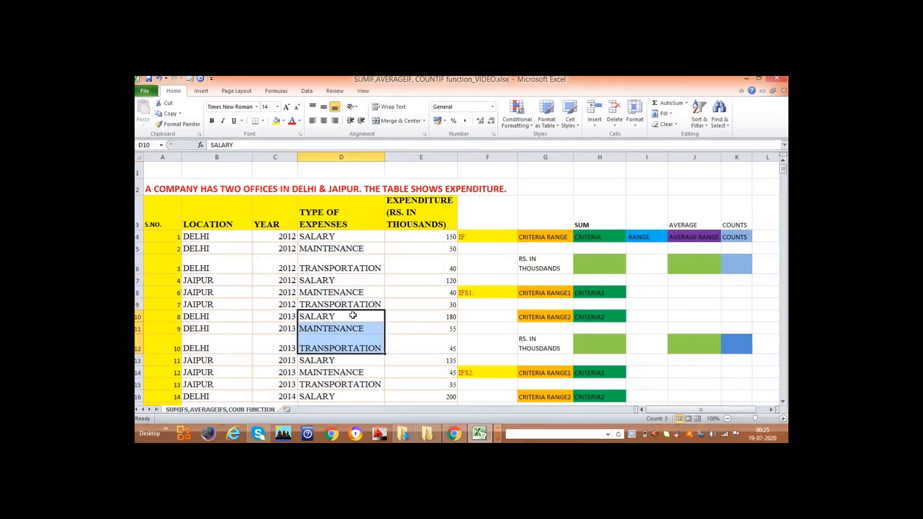
Step: Enter 2012 as the criterion in cell H5 of the IF section
left_click(586, 248)
type("2012")
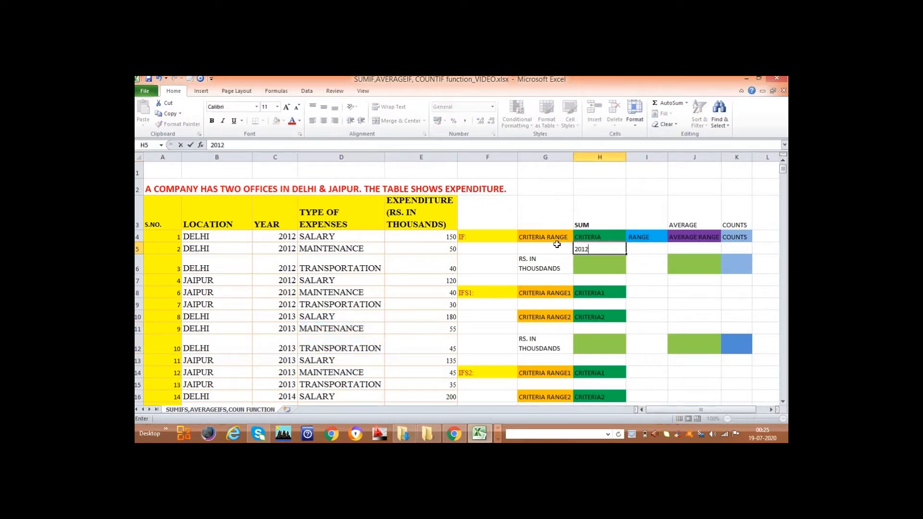
left_click(542, 247)
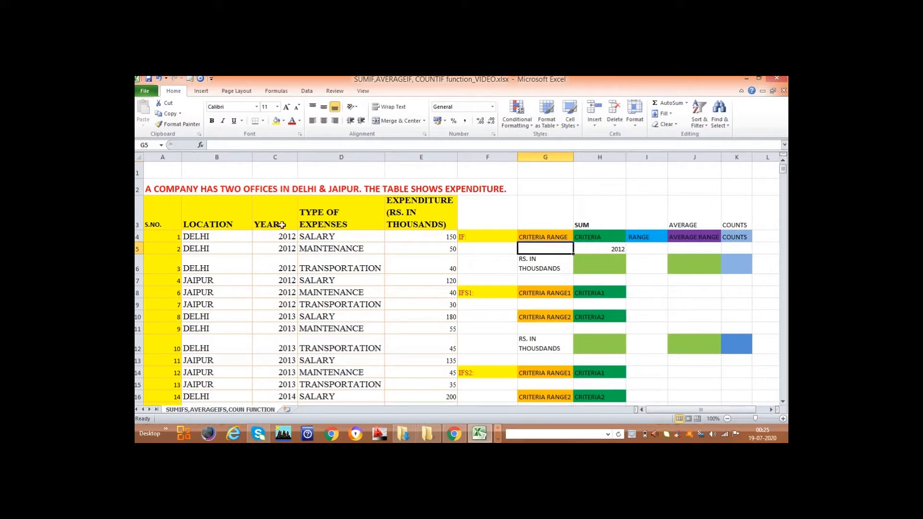
Step: Enter C4:C27, covering the Year column's data rows, as the criteria range in cell G5
left_click(281, 239)
left_click(529, 247)
scroll(271, 355, "down", 3)
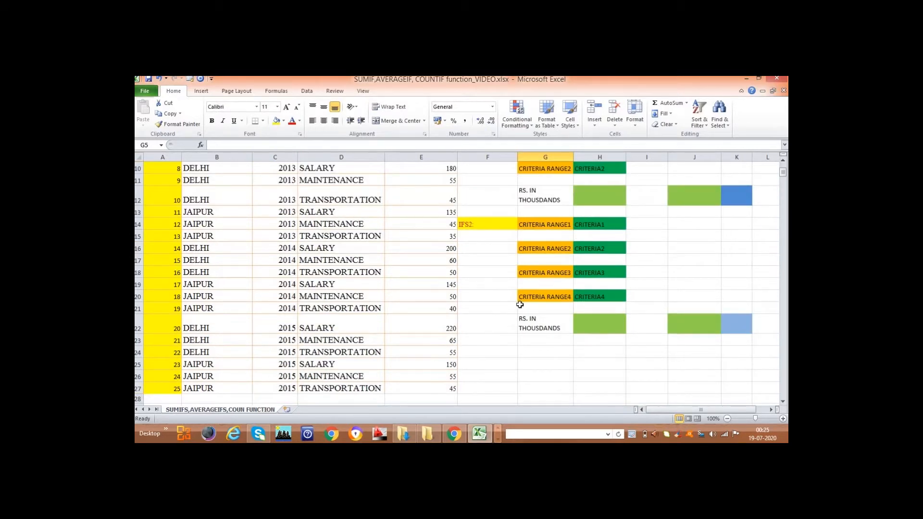
scroll(531, 170, "up", 3)
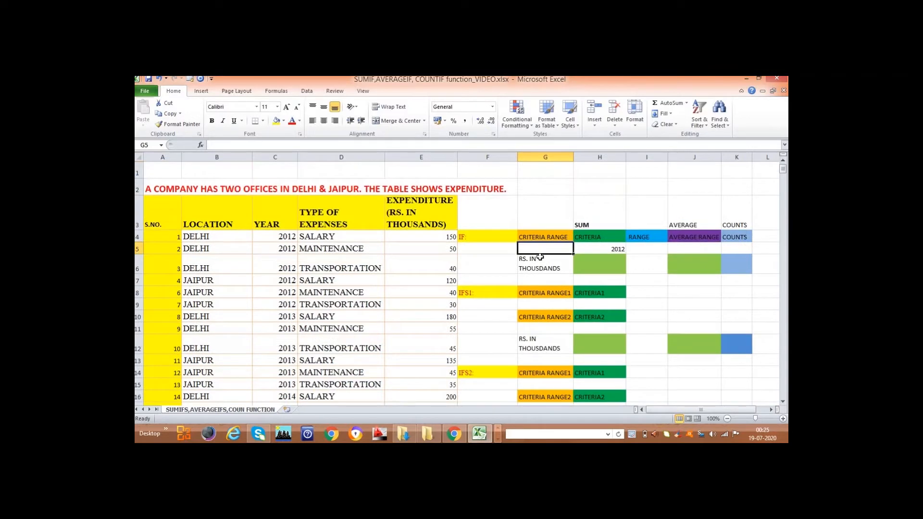
type("C4")
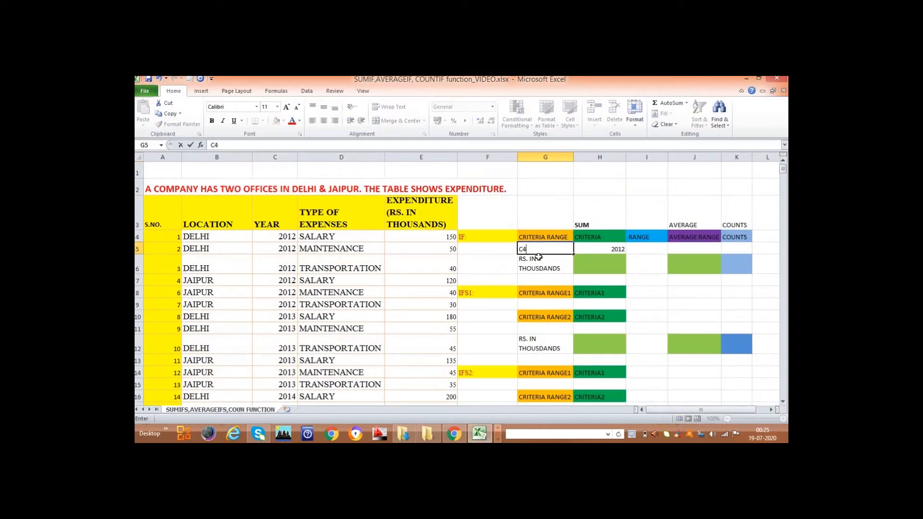
type(":C27")
Step: Start a SUMIF formula in cell H6 with the Year cells C4:C27 as its criteria range
left_click(593, 266)
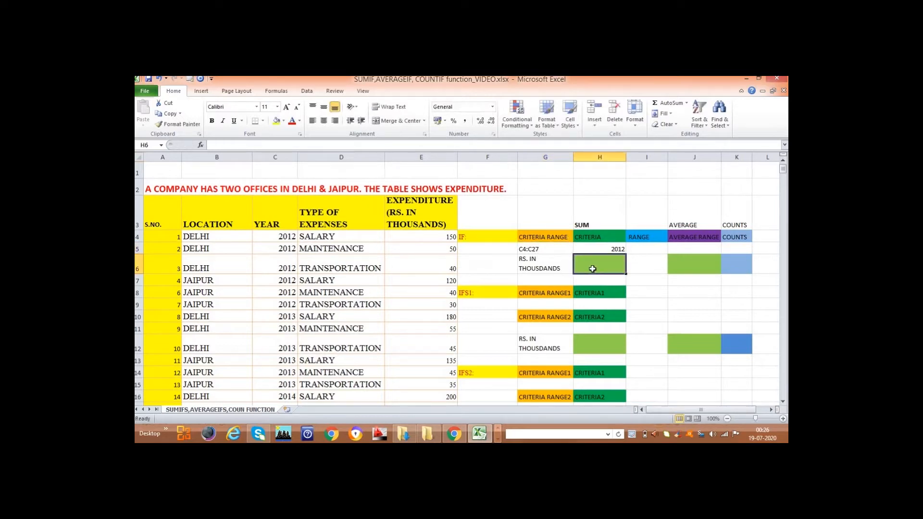
type("=")
left_click(220, 144)
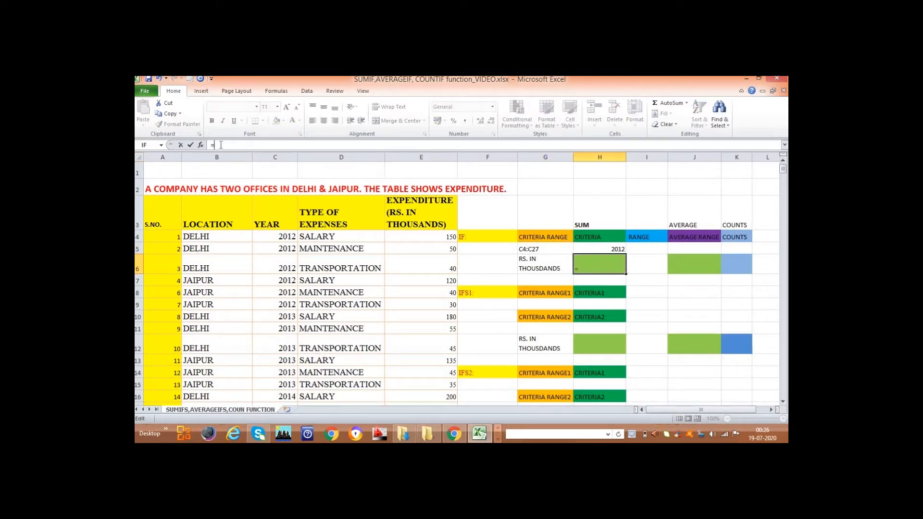
type("SUM")
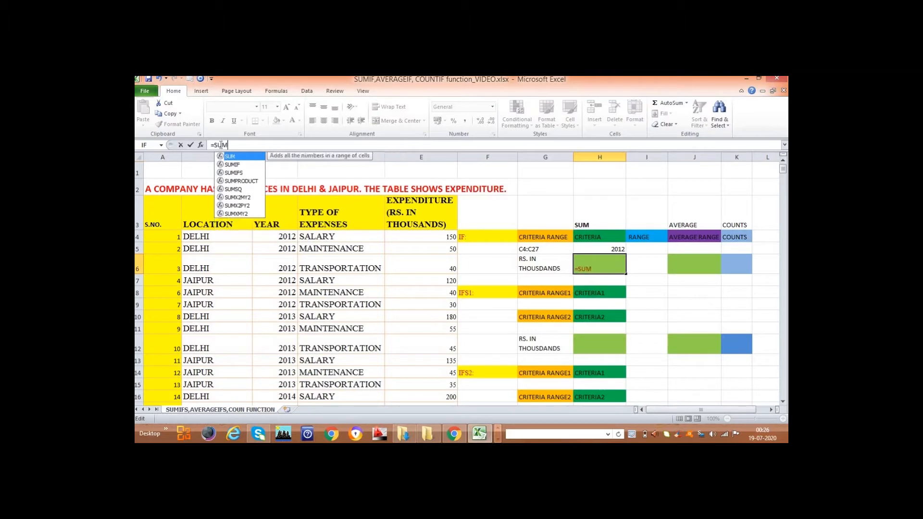
type("I")
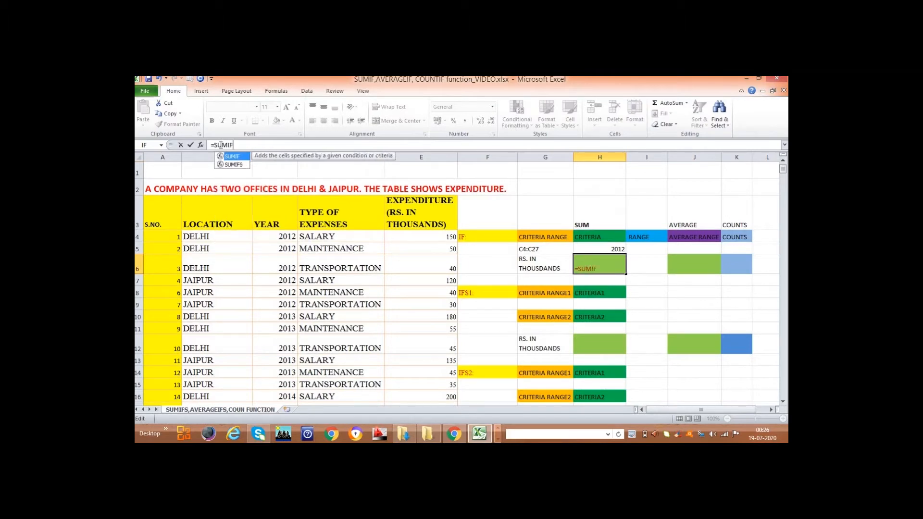
type("F(")
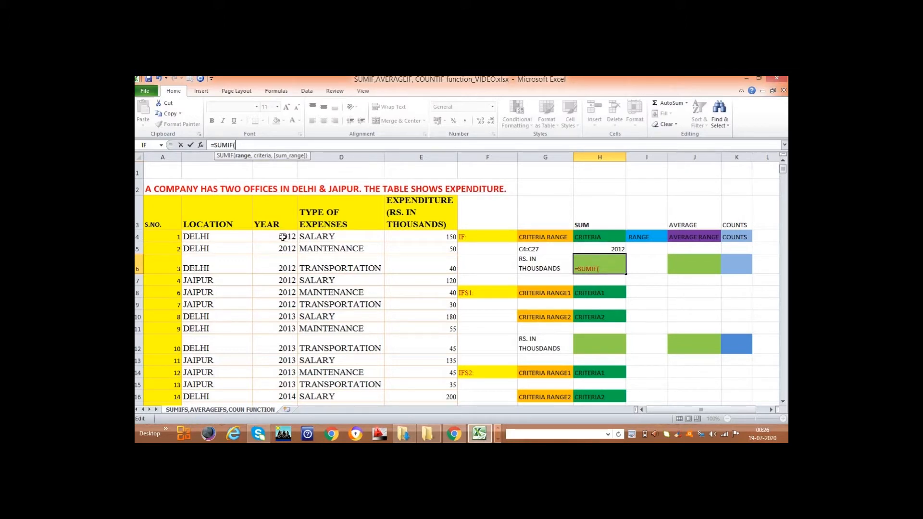
left_click_drag(269, 236, 269, 389)
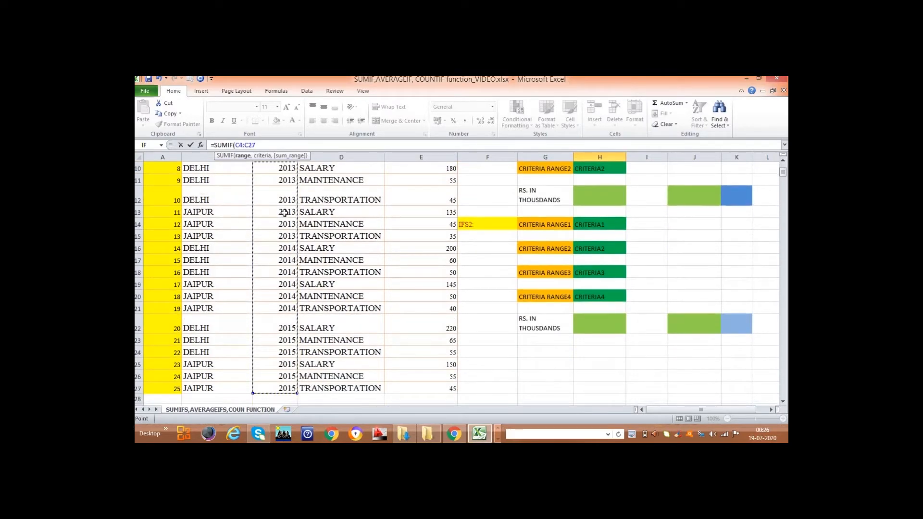
type(",")
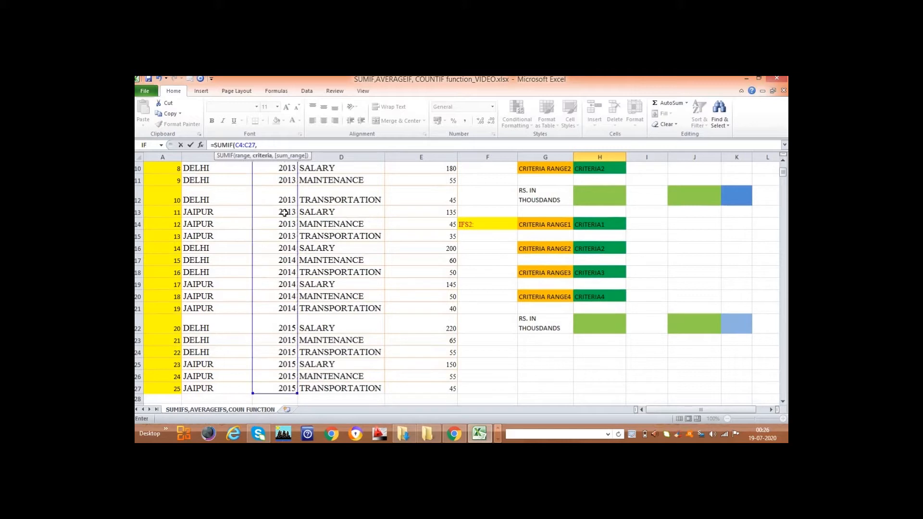
Step: Complete the SUMIF formula with the criterion "2012" and the Expenditure cells E4:E27 as the sum range
type("\"2012\",")
left_click_drag(783, 176, 784, 171)
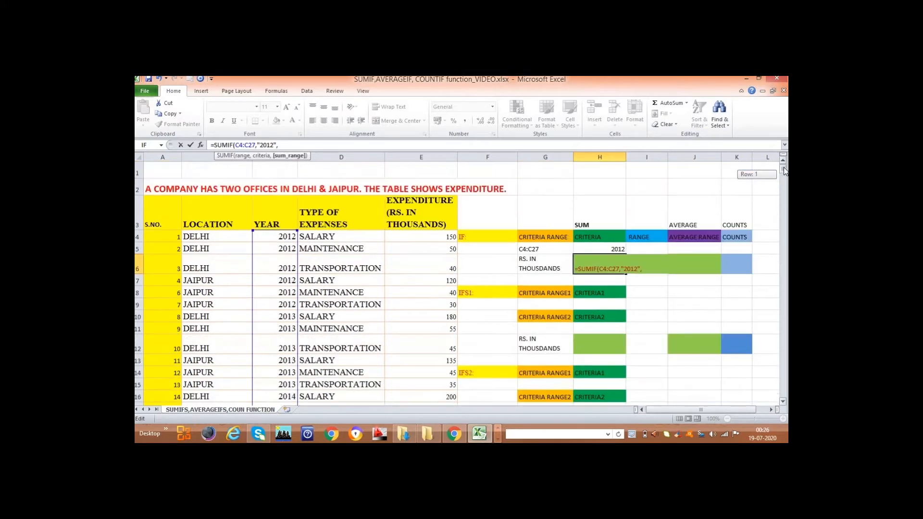
left_click_drag(423, 236, 426, 390)
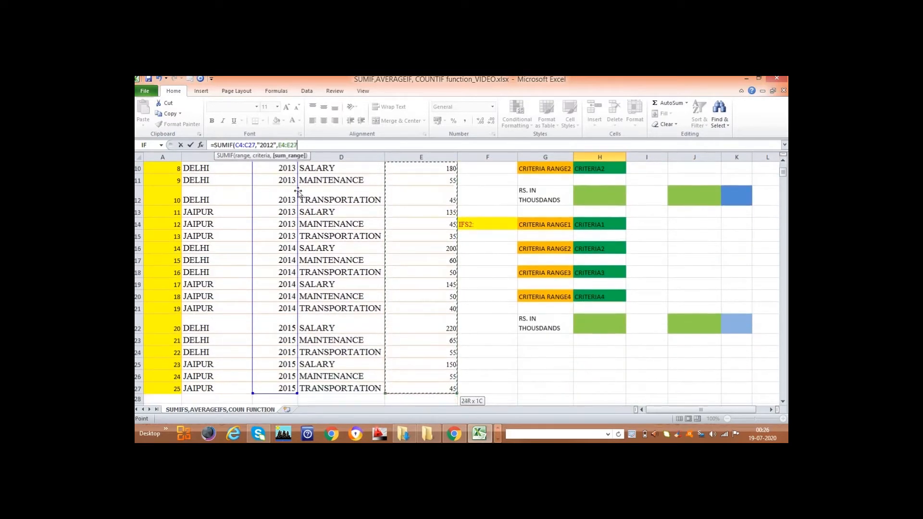
left_click(293, 144)
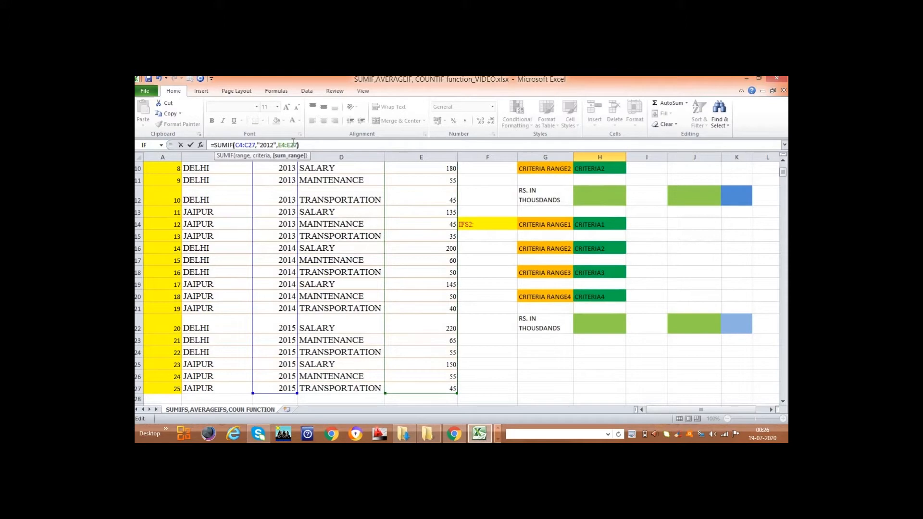
key("Return")
scroll(526, 251, "up", 2)
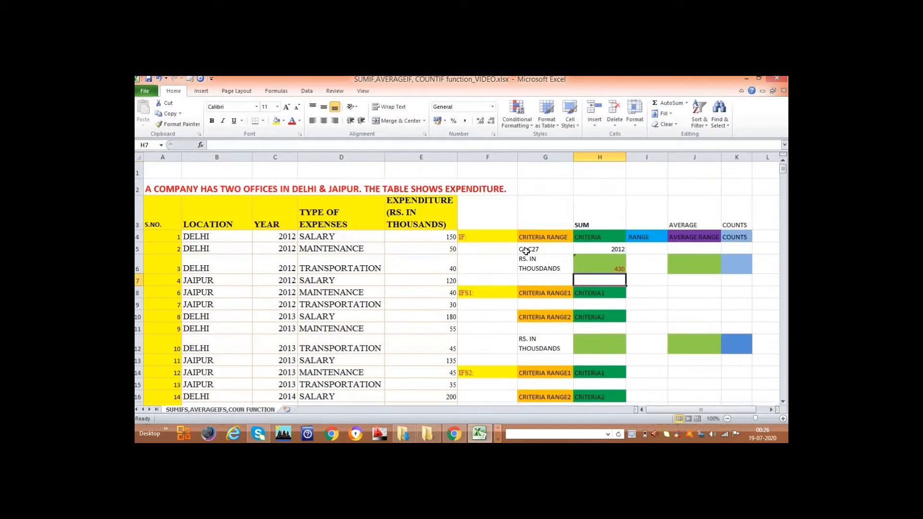
Step: Review the SUMIF formula in H6 and examine the Location and Year columns as criteria ranges for the IFS1 section
left_click(615, 264)
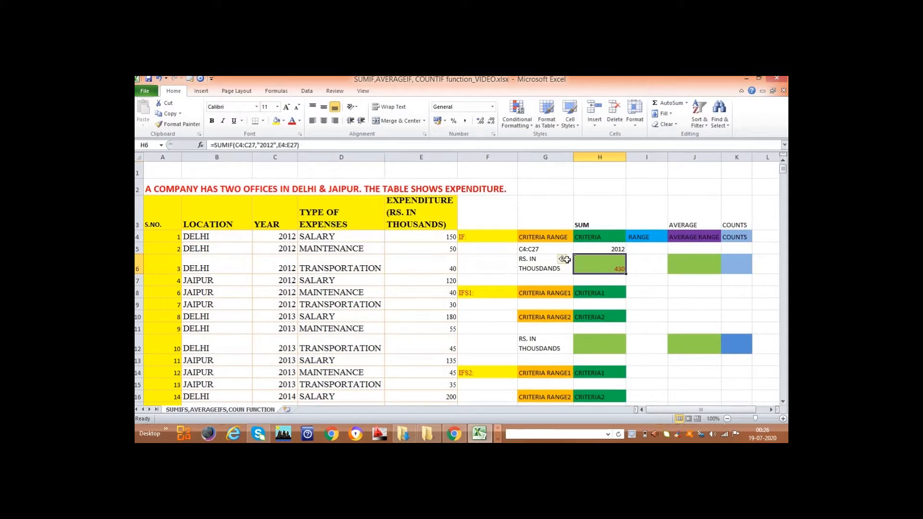
left_click_drag(435, 238, 439, 292)
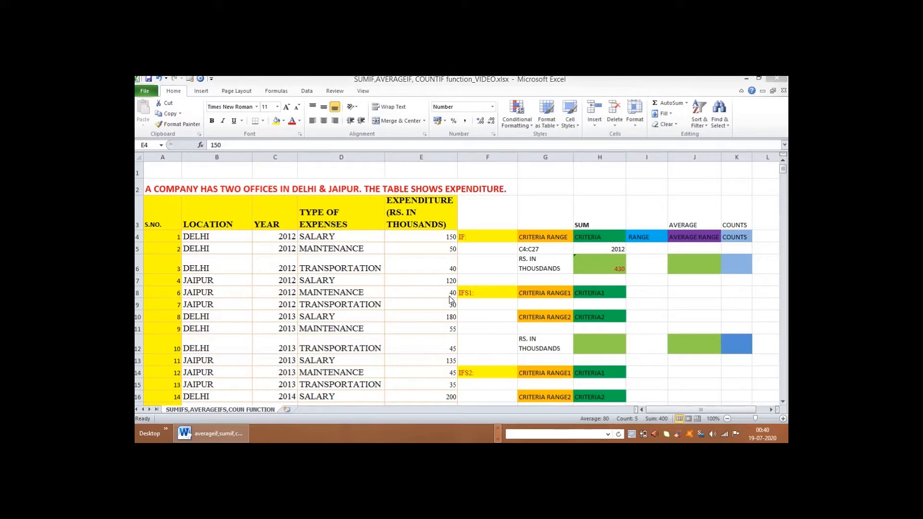
left_click(543, 304)
left_click(543, 304)
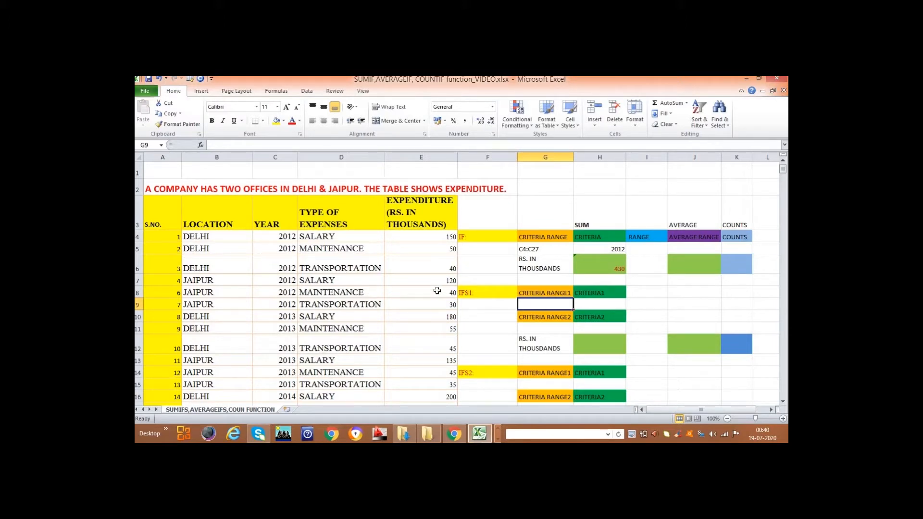
left_click_drag(209, 238, 198, 343)
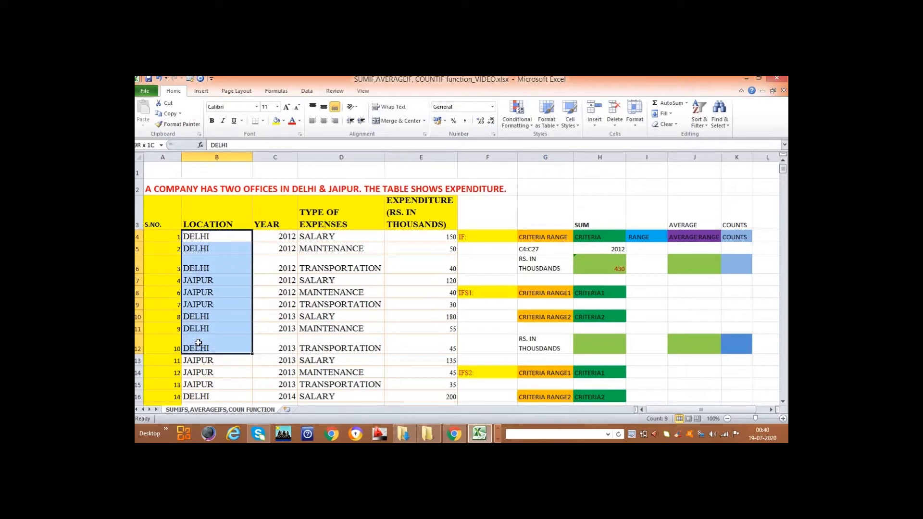
left_click_drag(273, 237, 278, 289)
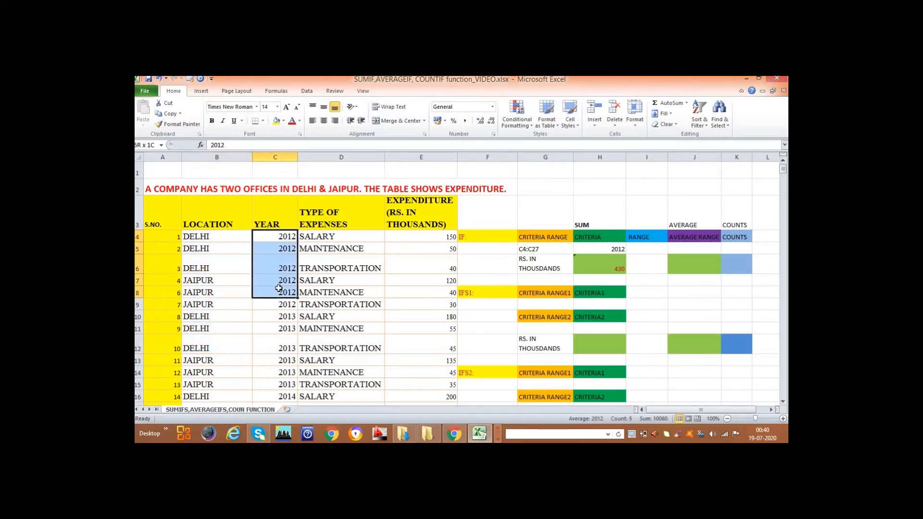
left_click(203, 236)
left_click_drag(281, 237, 288, 269)
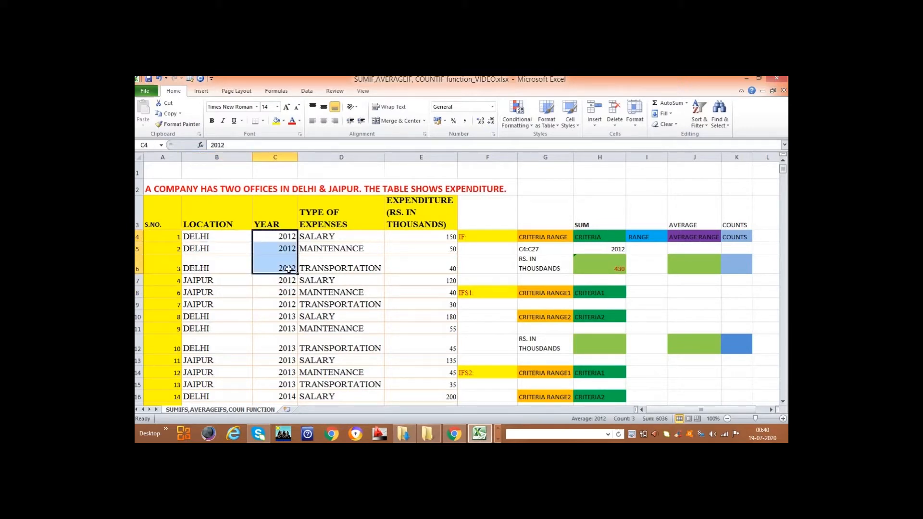
scroll(288, 270, "down", 2)
scroll(410, 282, "up", 2)
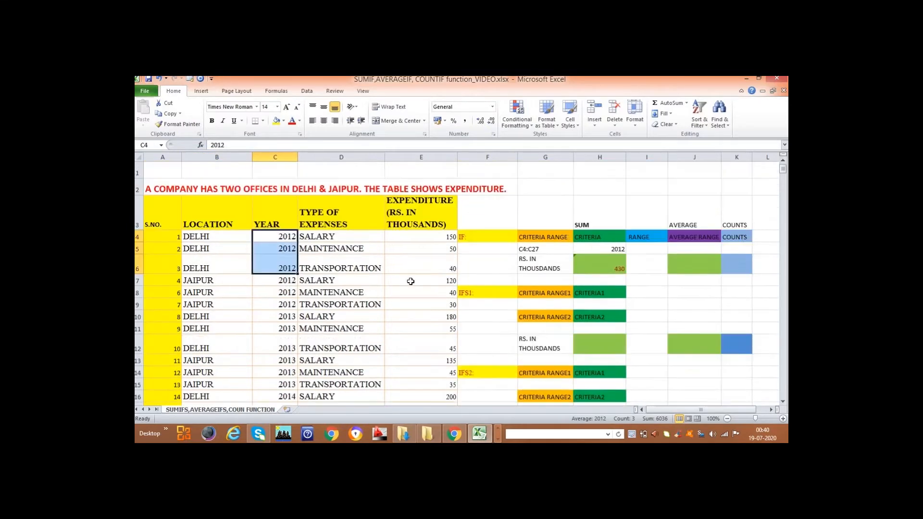
left_click(528, 303)
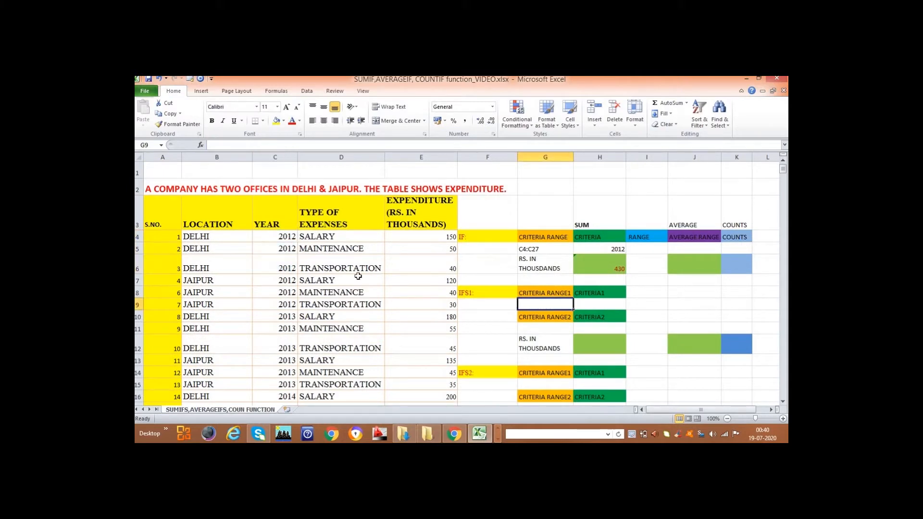
Step: Enter B4:B27 as IFS1's first criteria range in cell G9 and DELHI as its criterion in H9
left_click_drag(527, 250, 588, 249)
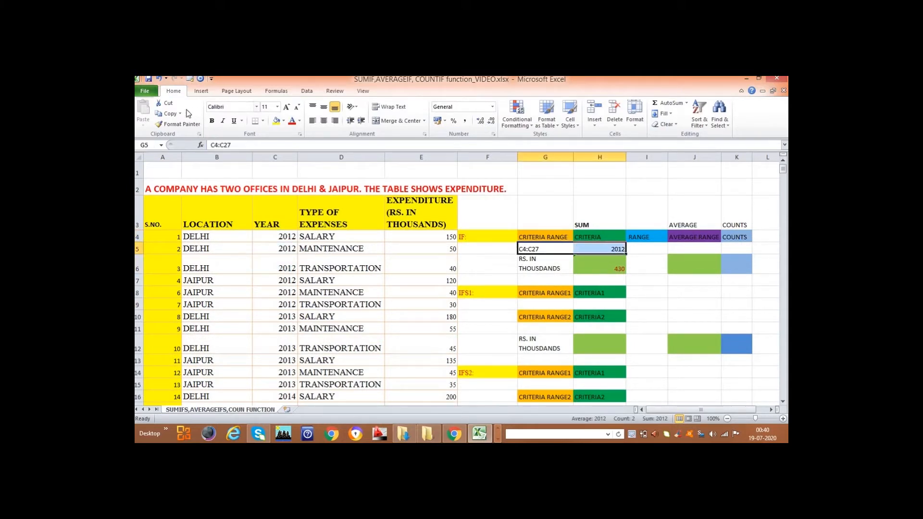
left_click(521, 303)
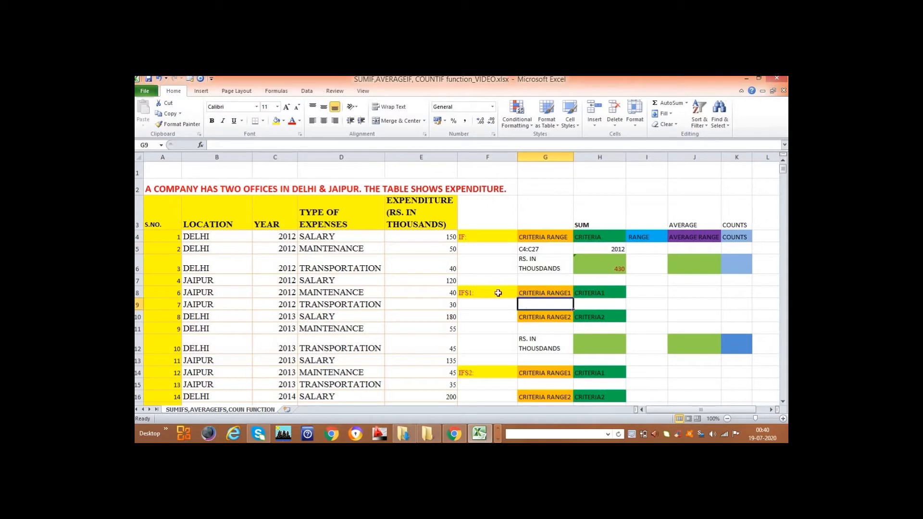
type("B4:B27")
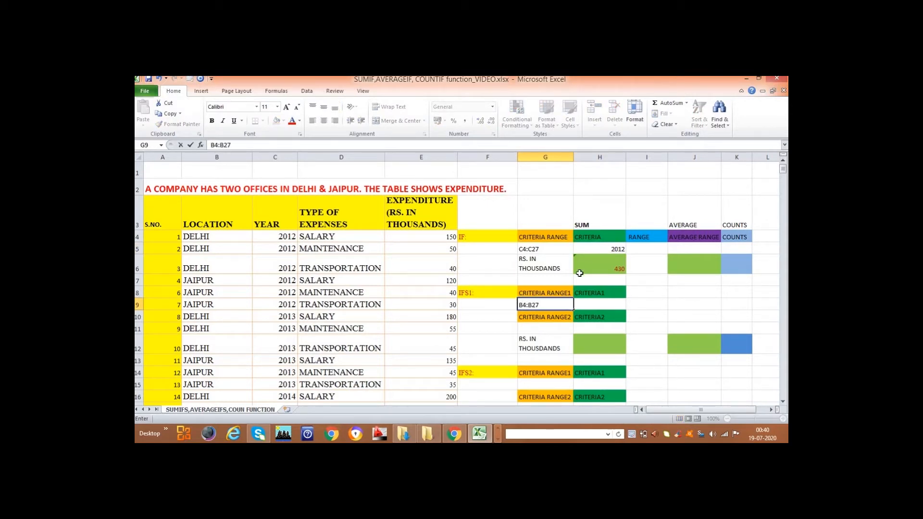
left_click(587, 303)
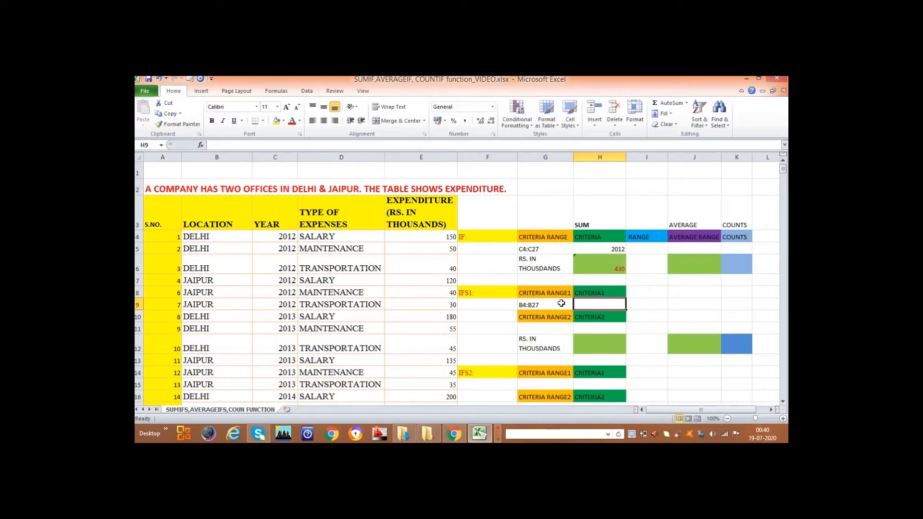
type("DELHI")
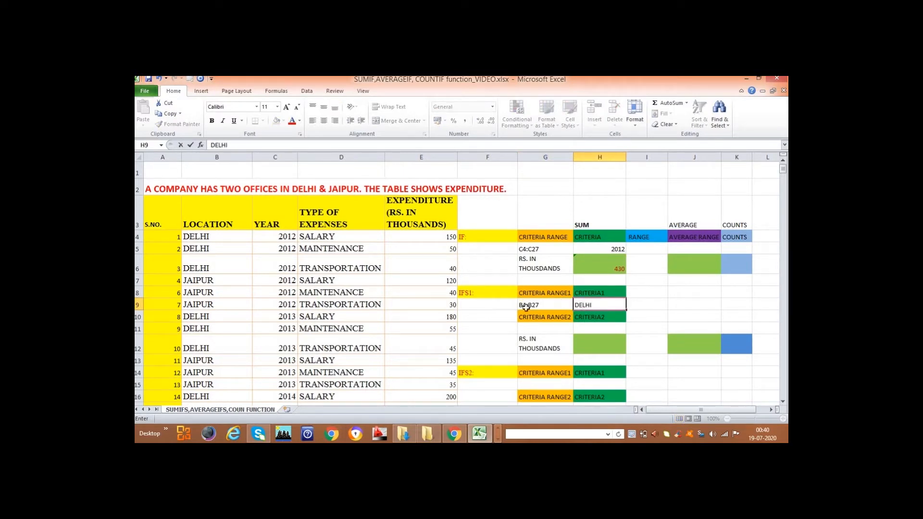
Step: Enter C4:C27 as IFS1's second criteria range in cell G11 and 2012 as its criterion in H11
left_click(533, 329)
type("C")
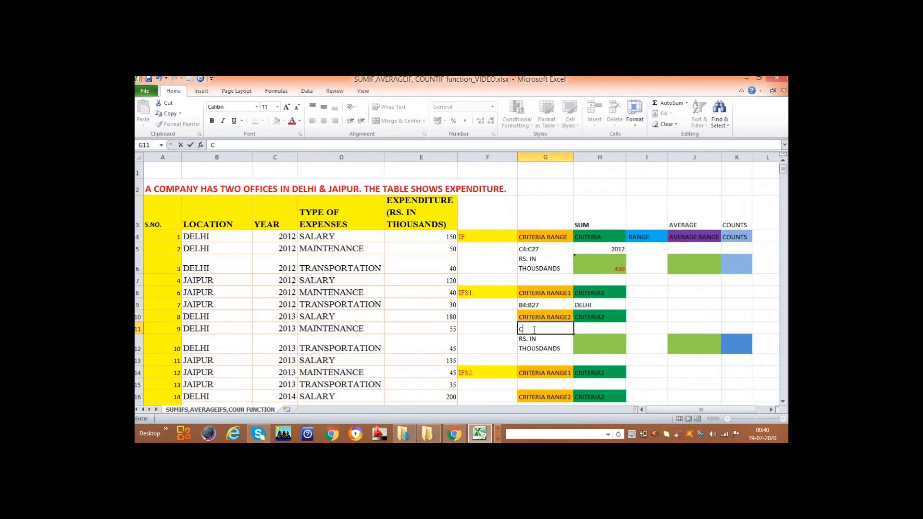
type("4:C27")
left_click(598, 328)
type("2012")
Step: Start a SUMIFS formula in cell H12 with the Expenditure cells E4:E27 as the sum range
left_click(584, 346)
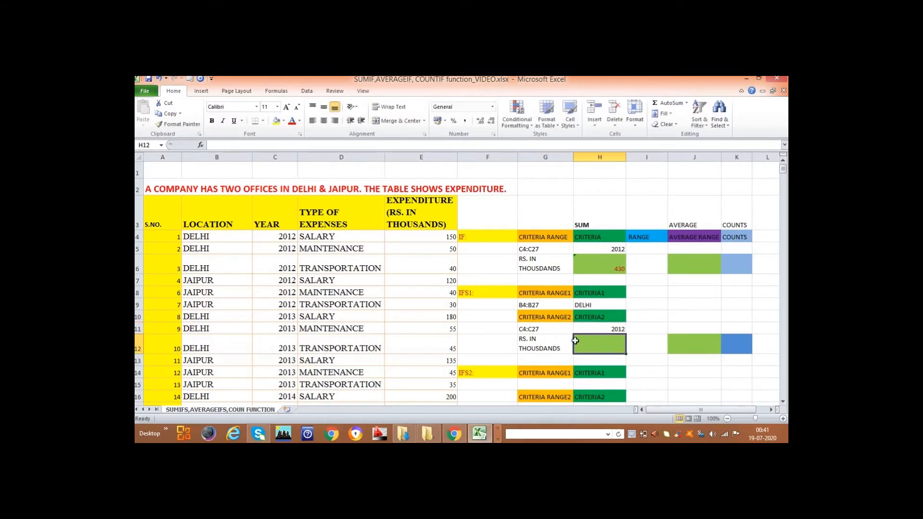
type("=")
left_click(239, 145)
type("SUM")
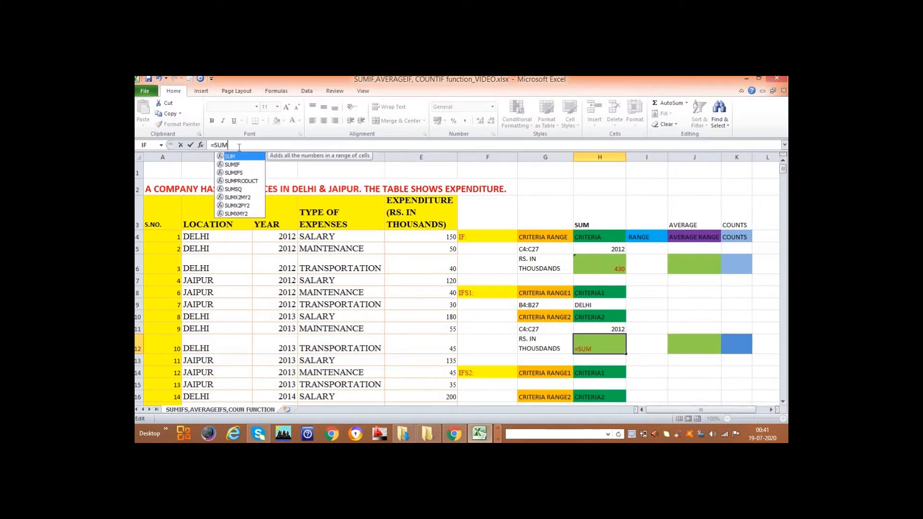
type("IFS")
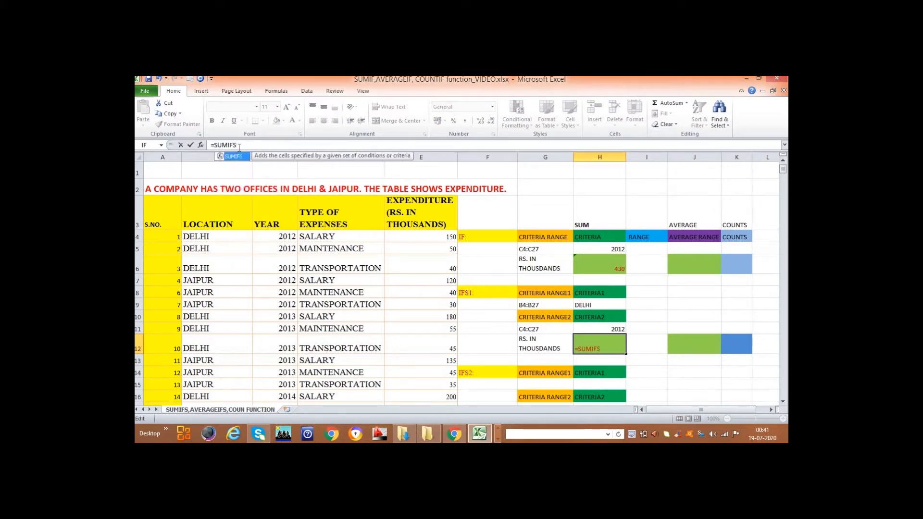
type("(")
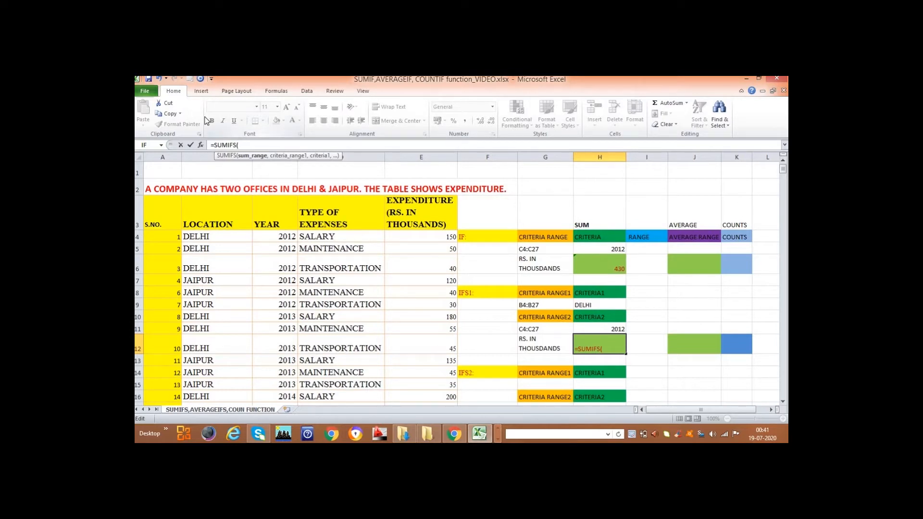
left_click_drag(423, 237, 426, 307)
left_click_drag(430, 404, 436, 376)
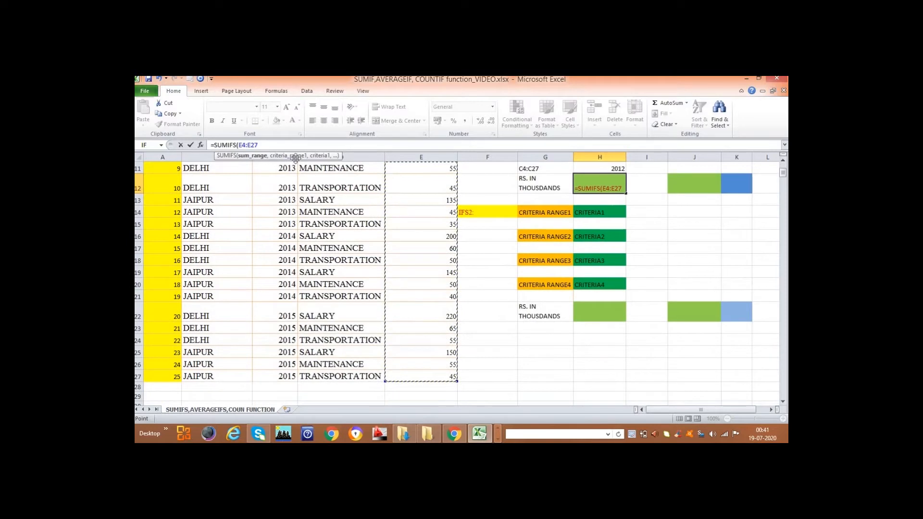
left_click(268, 143)
type(",")
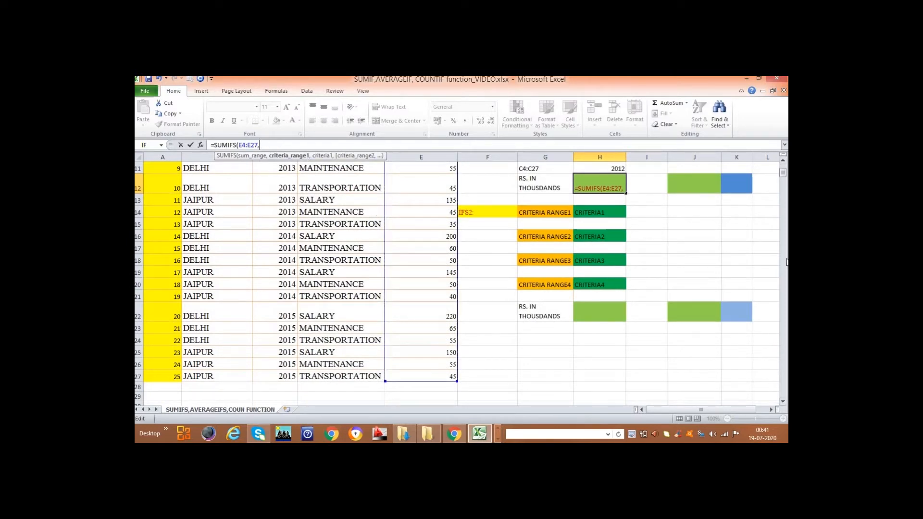
Step: Add the Location cells B4:B27 with the criterion "DELHI" as the first condition of the SUMIFS formula in H12
scroll(782, 179, "up", 4)
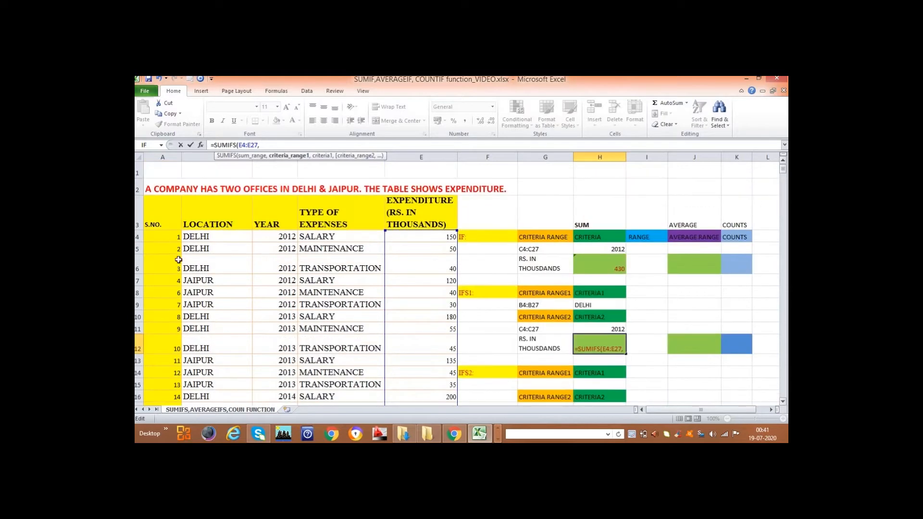
left_click_drag(199, 237, 202, 269)
left_click_drag(204, 329, 211, 388)
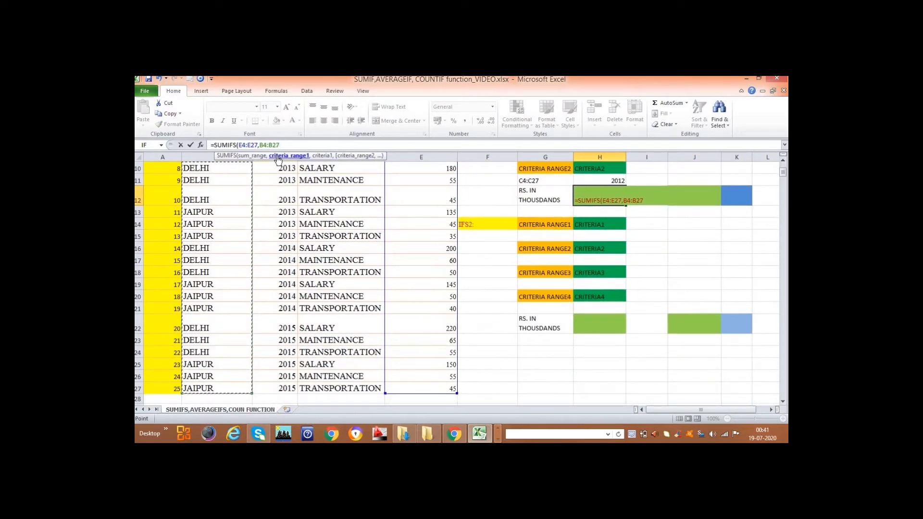
type(",\"")
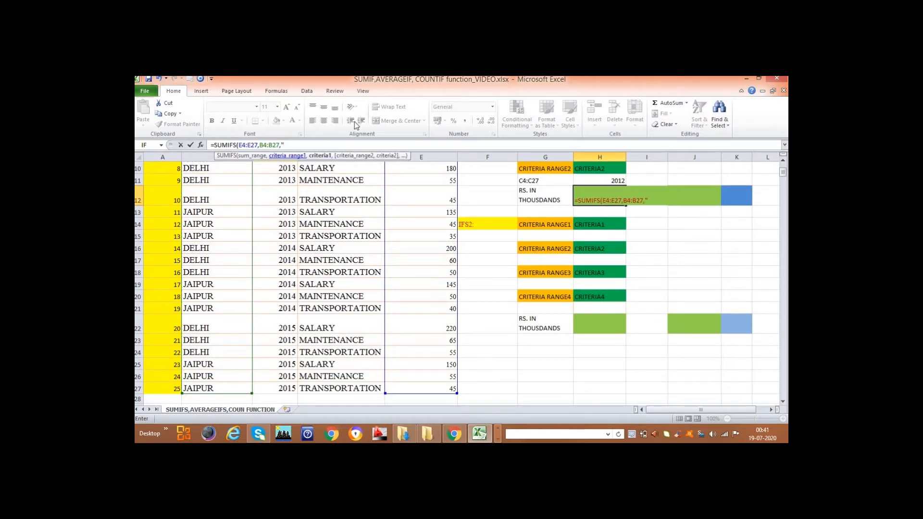
left_click(295, 144)
type("DELHI")
type("\",")
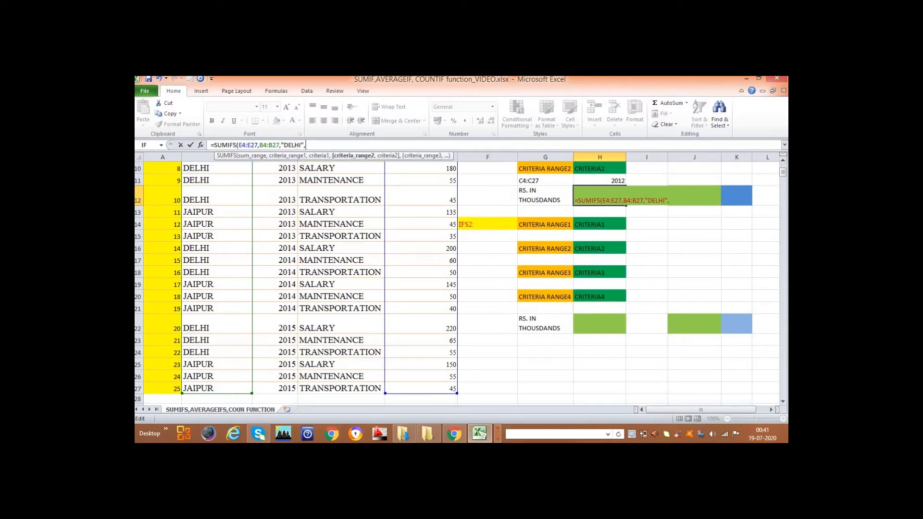
Step: Complete the SUMIFS formula in H12 with the Year cells C4:C27 and the criterion "2012" as the second condition
left_click_drag(783, 174, 784, 171)
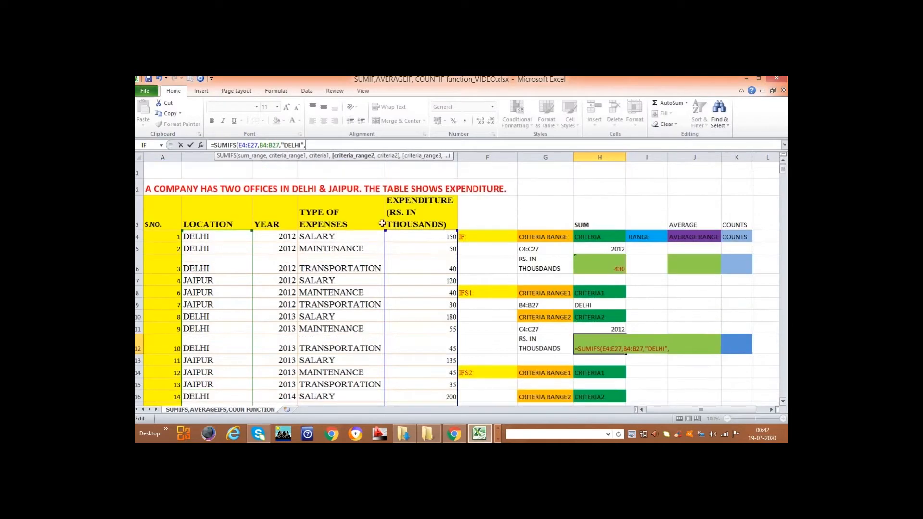
left_click_drag(285, 236, 287, 390)
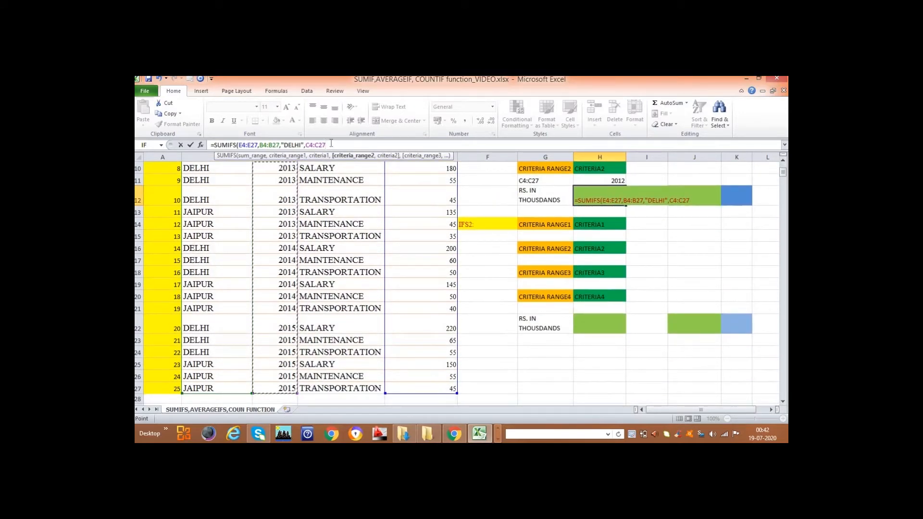
type(",\"")
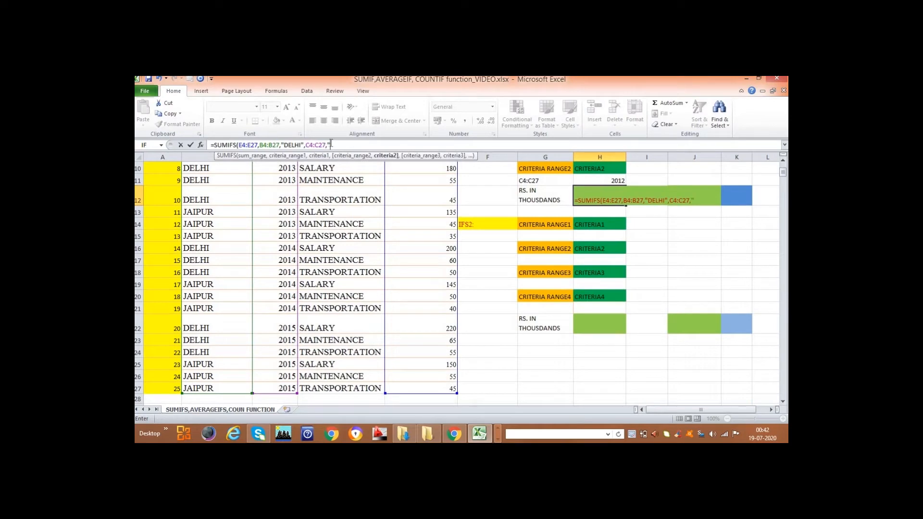
type("2012\")")
key("Return")
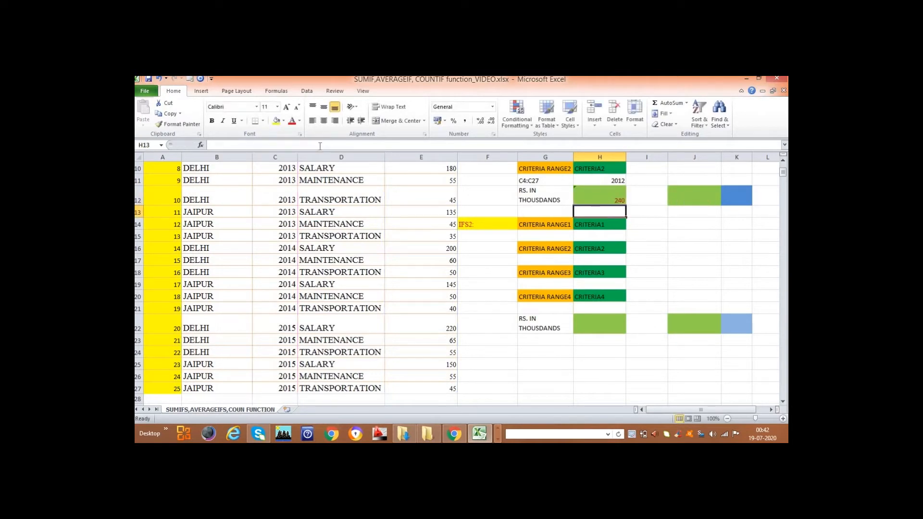
Step: Compare the SUMIFS result in H12 with Delhi's 2012 expenditure cells E4:E6 and look over the IFS2 criteria section
left_click(616, 197)
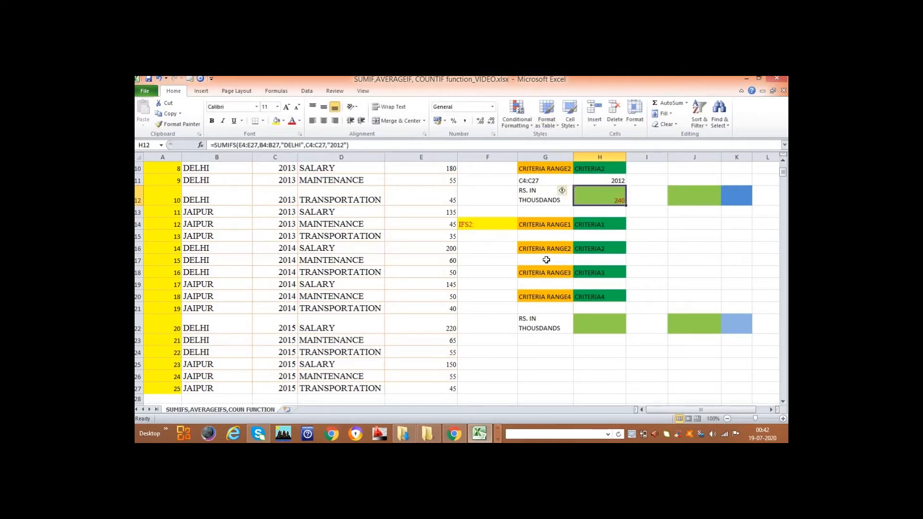
scroll(548, 257, "up", 3)
left_click_drag(444, 239, 447, 272)
left_click(603, 349)
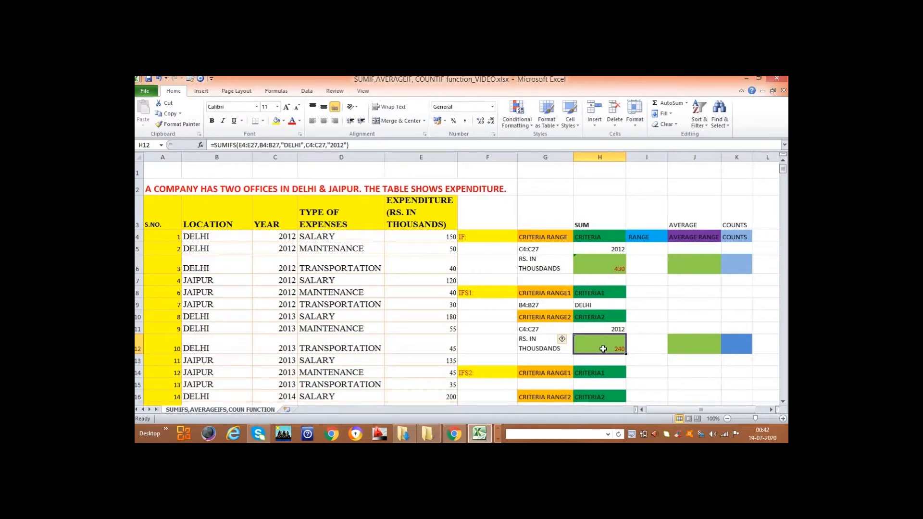
scroll(600, 347, "down", 2)
scroll(595, 348, "up", 1)
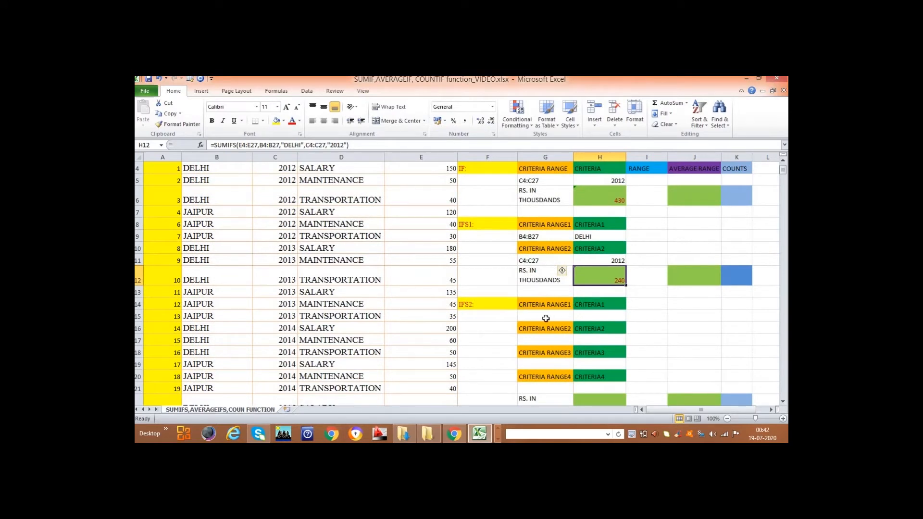
scroll(546, 318, "up", 1)
scroll(546, 318, "down", 1)
Step: Copy IFS1's first criteria range and criterion from G9:H9 to G15:H15 in the IFS2 section
left_click_drag(538, 237, 586, 241)
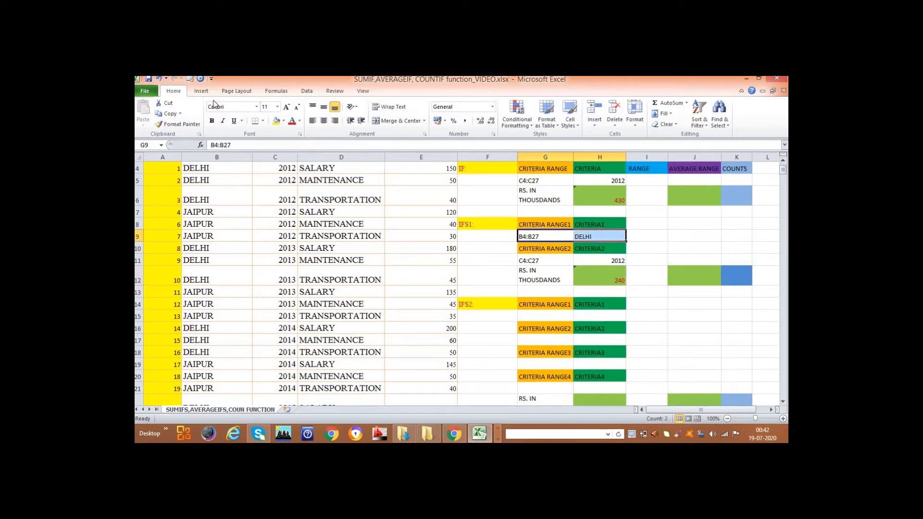
left_click(169, 113)
left_click_drag(530, 316, 586, 318)
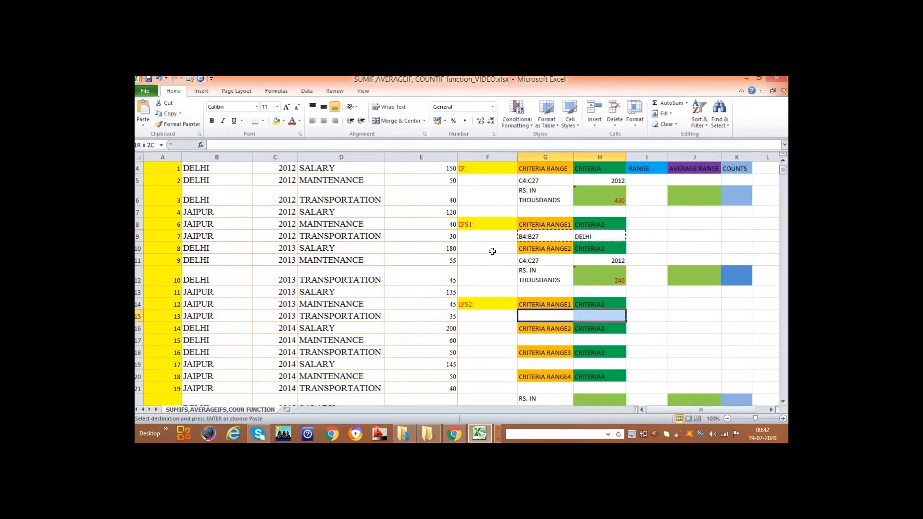
key("ctrl+v")
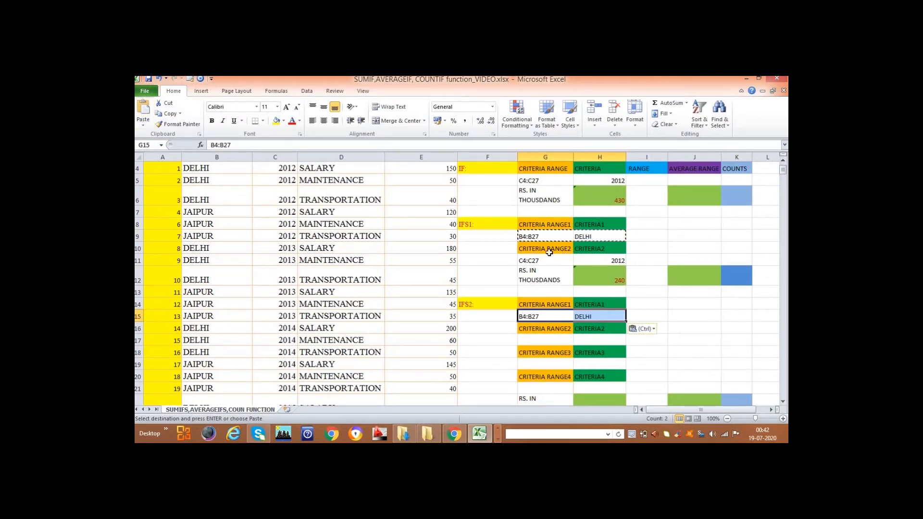
Step: Copy IFS1's second criteria range and criterion from G11:H11 to G17:H17 in the IFS2 section
left_click_drag(546, 259, 600, 260)
left_click(169, 113)
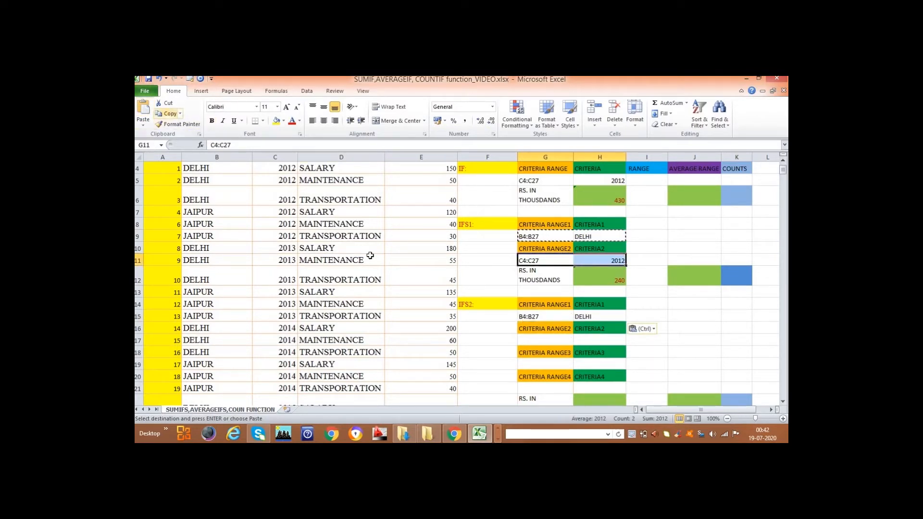
left_click_drag(528, 343, 590, 343)
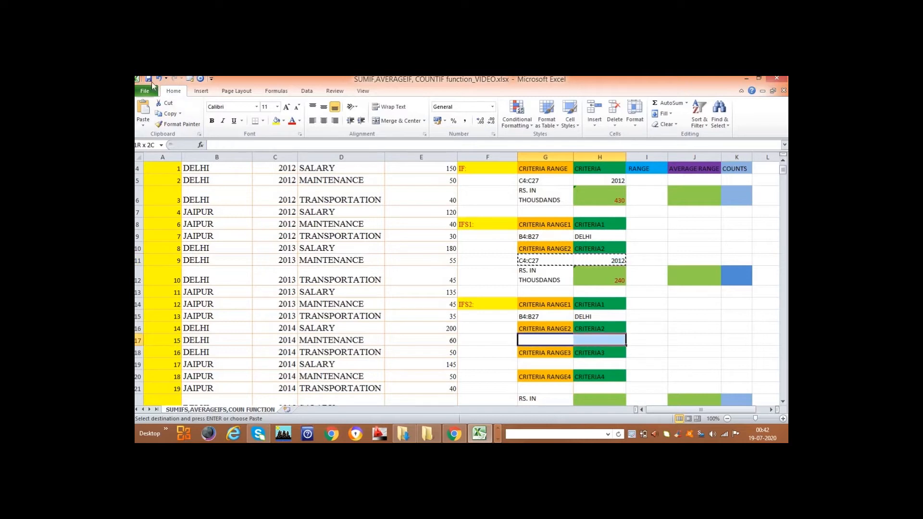
left_click(143, 110)
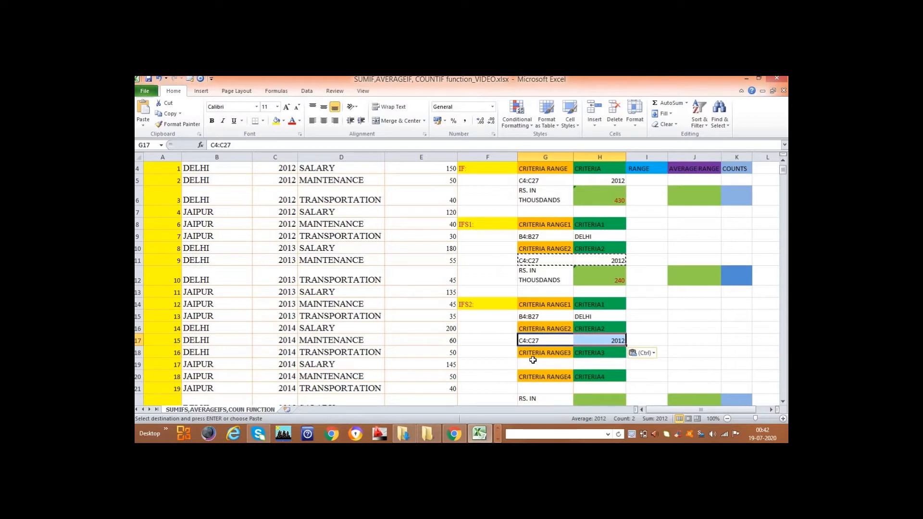
Step: Paste the copied Year range and criterion into G19:H19 and change the criterion in H19 to 2014
left_click_drag(532, 360, 603, 361)
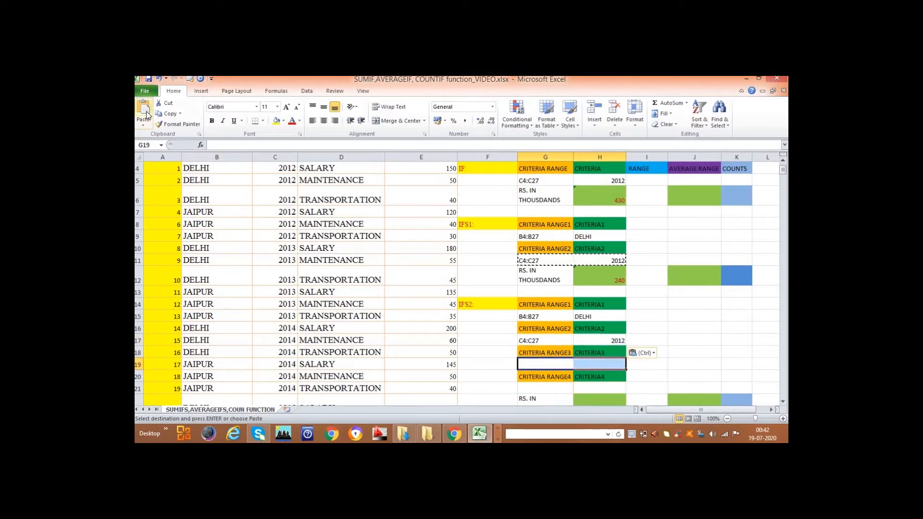
key("ctrl+v")
double_click(622, 364)
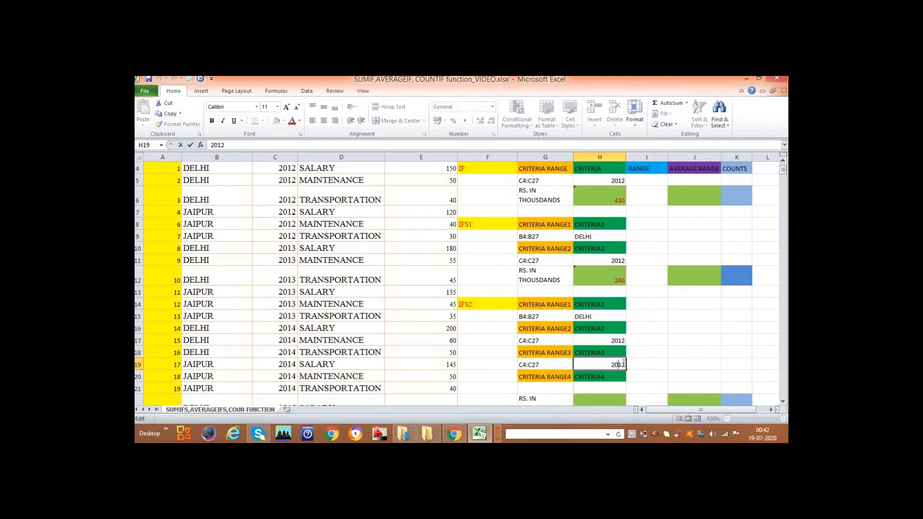
left_click_drag(625, 364, 621, 364)
type("4")
Step: Fill in the fourth IFS2 condition with criteria range D3:D26 in G21 and criterion MAINTENANCE in H21
left_click(551, 389)
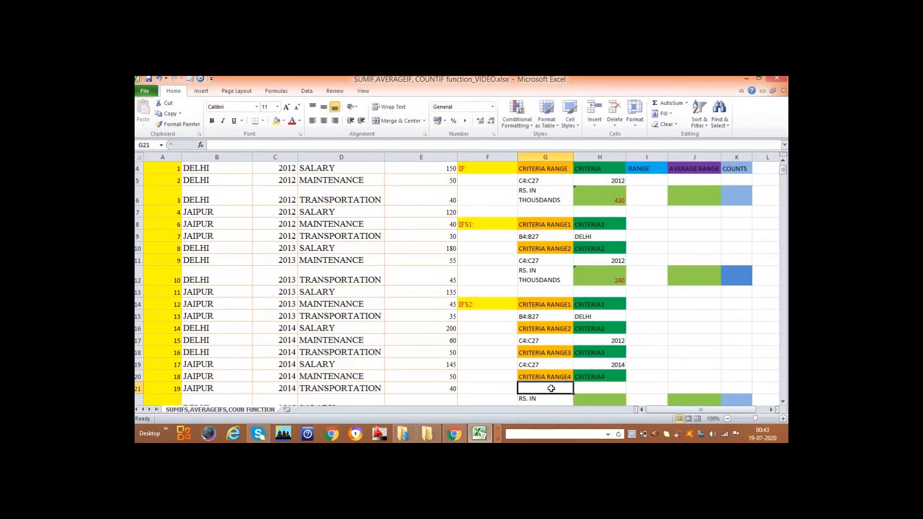
type("D")
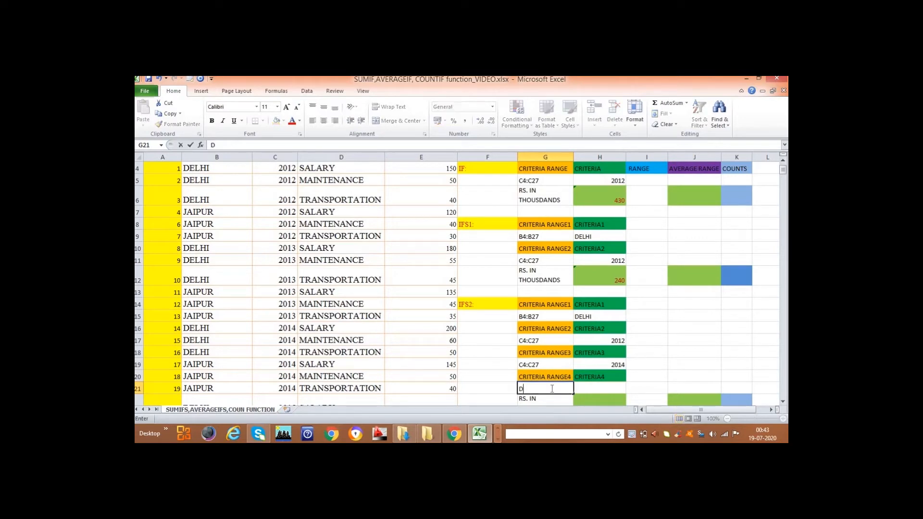
type("3:D26")
left_click(604, 388)
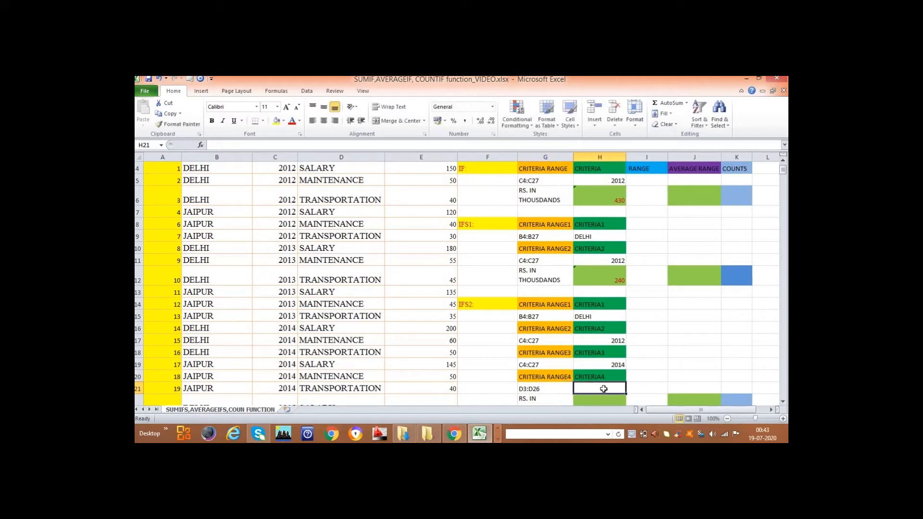
type("MAI")
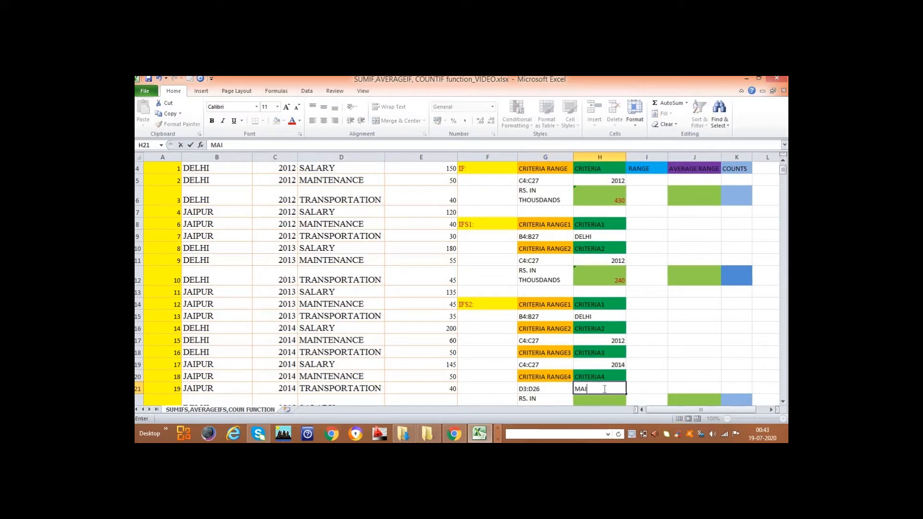
type("NTENANCE")
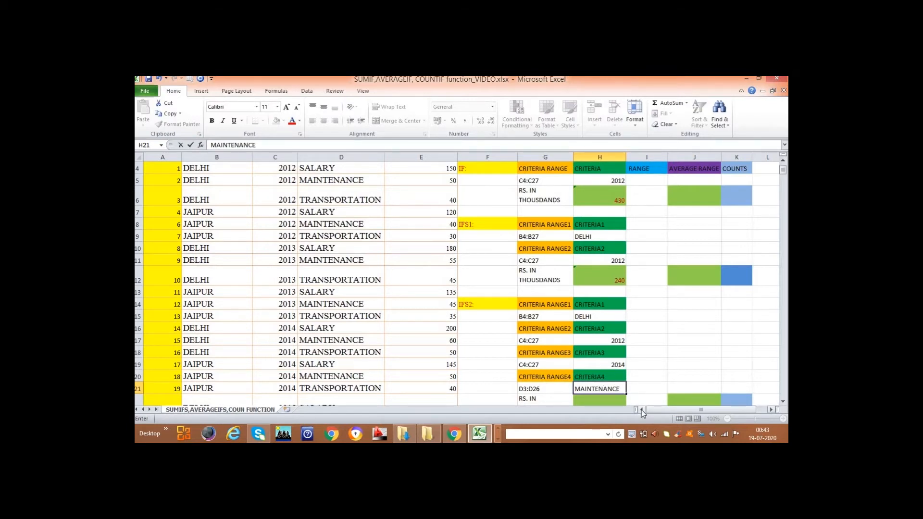
key("Return")
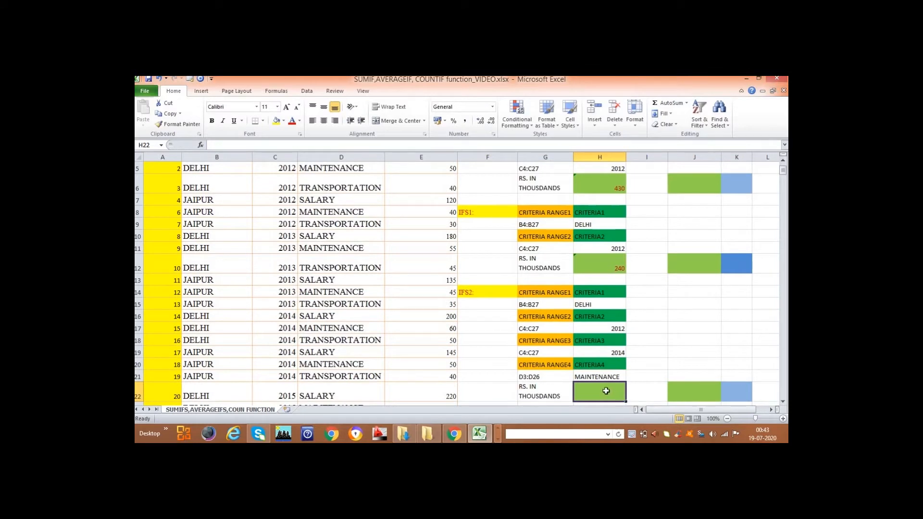
Step: Start a SUMIFS formula in H22 with the expenditure cells E4:E27 as its sum range
type("=")
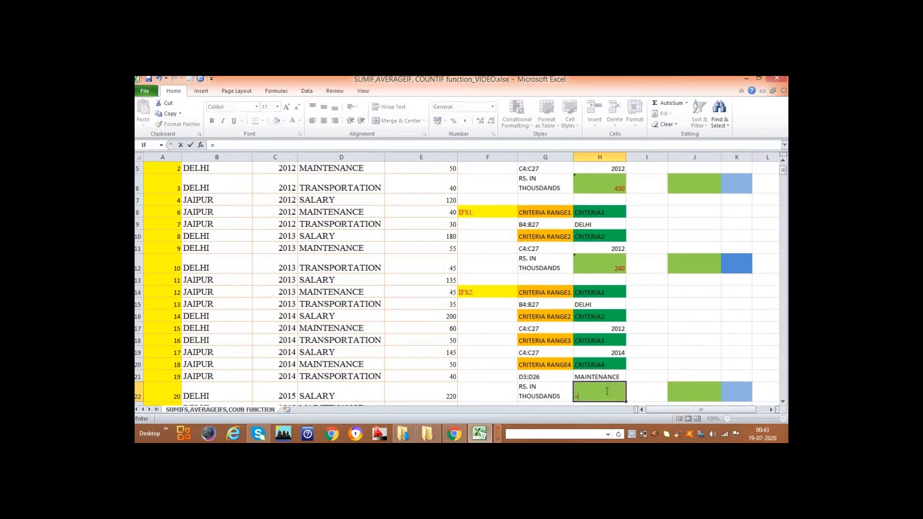
type("SU")
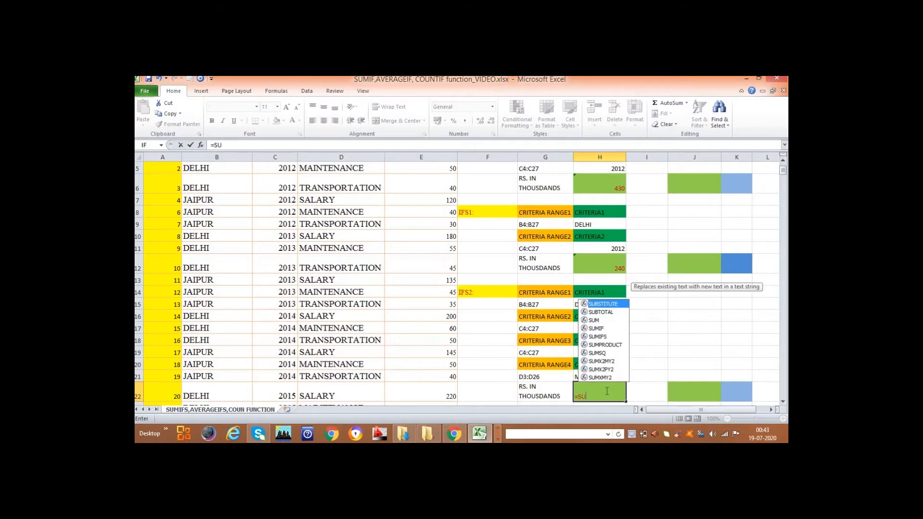
type("MIFS")
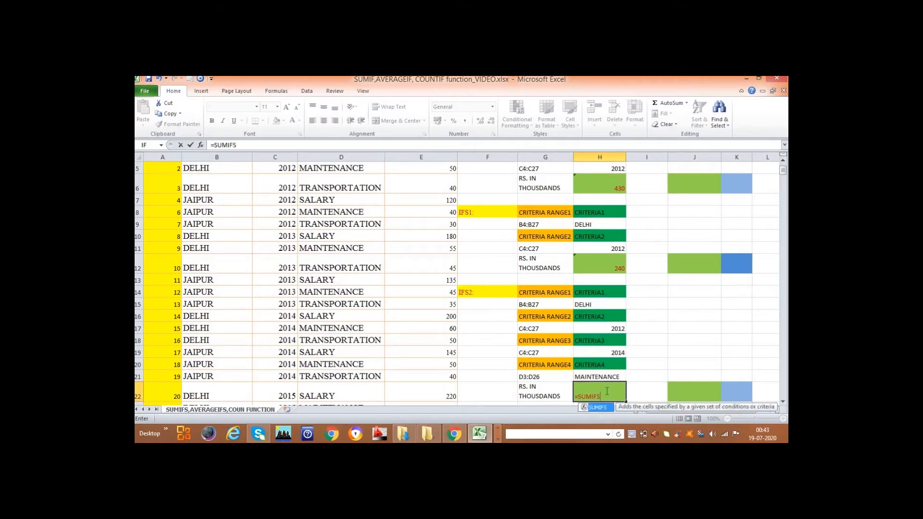
type("(")
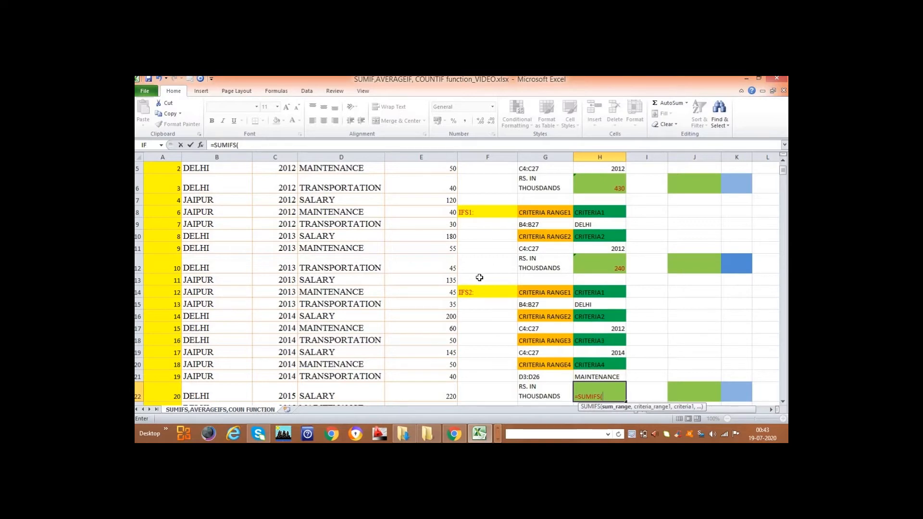
scroll(470, 270, "up", 2)
left_click_drag(449, 238, 449, 379)
left_click(266, 145)
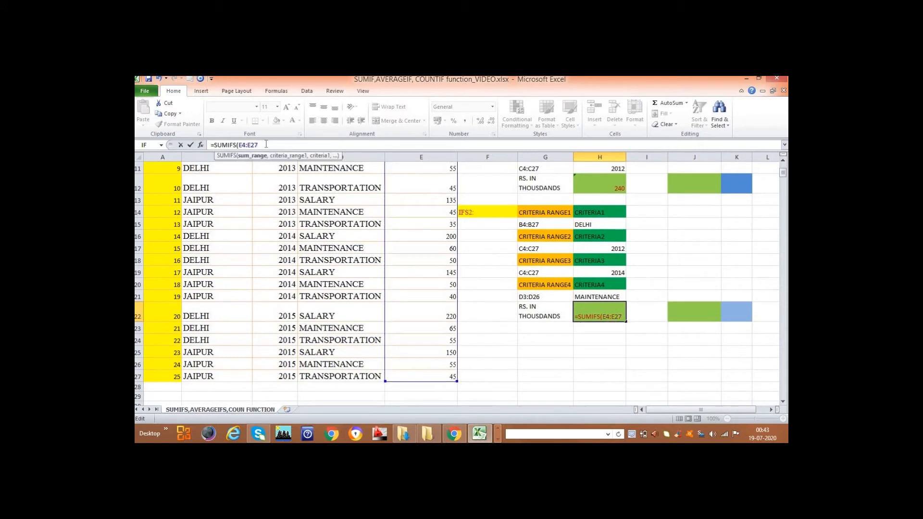
type(",")
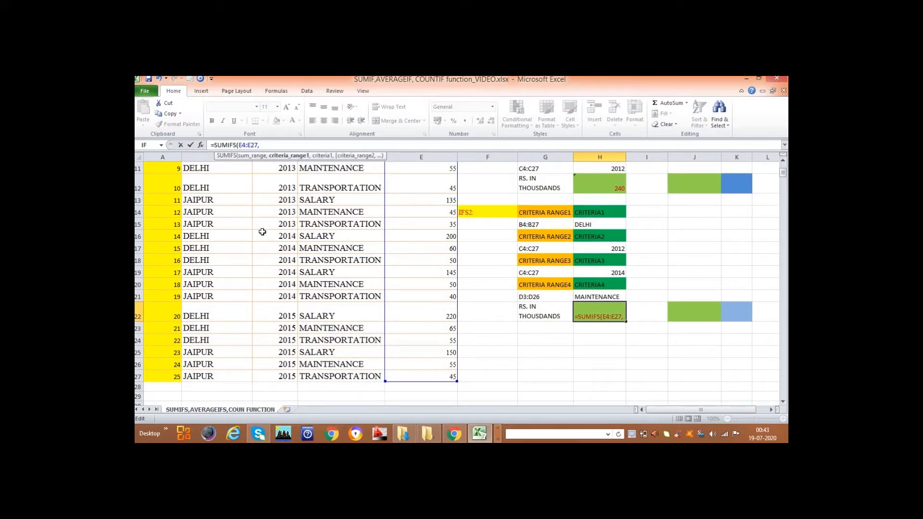
Step: Add the Location cells B4:B27 with the criterion "DELHI" as the first condition of the SUMIFS formula
scroll(783, 176, "up", 4)
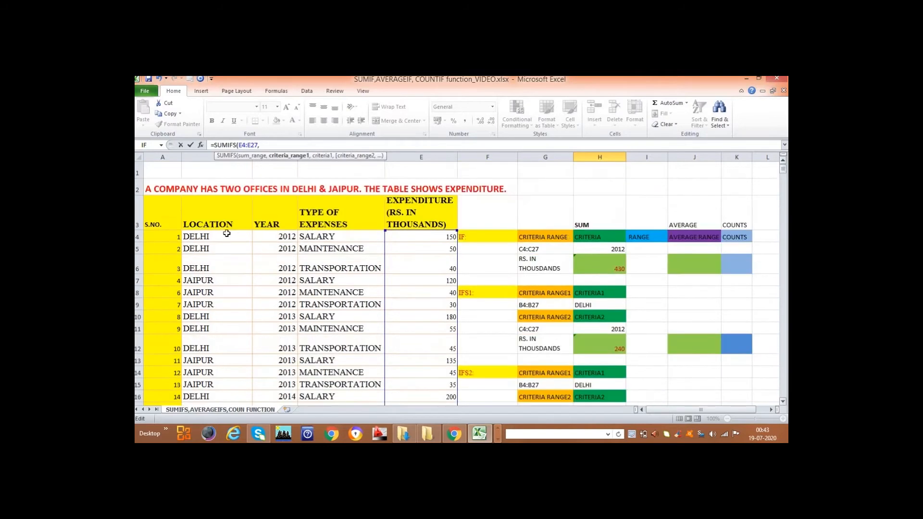
left_click(216, 235)
left_click_drag(213, 293, 223, 354)
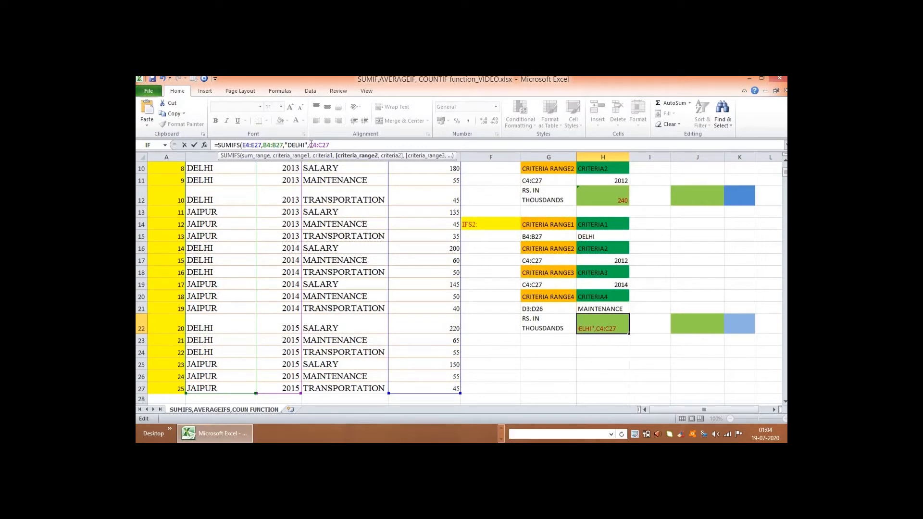
Step: Give the SUMIFS formula's second condition, on Year cells C4:C27, the criterion ">="&H17
left_click_drag(311, 144, 330, 145)
left_click(332, 146)
type(",>=")
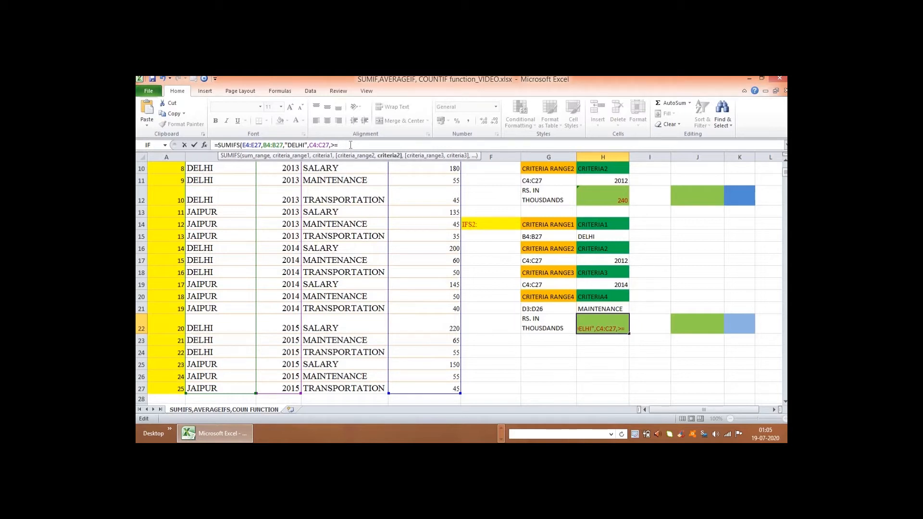
type("&")
left_click(616, 260)
left_click(331, 146)
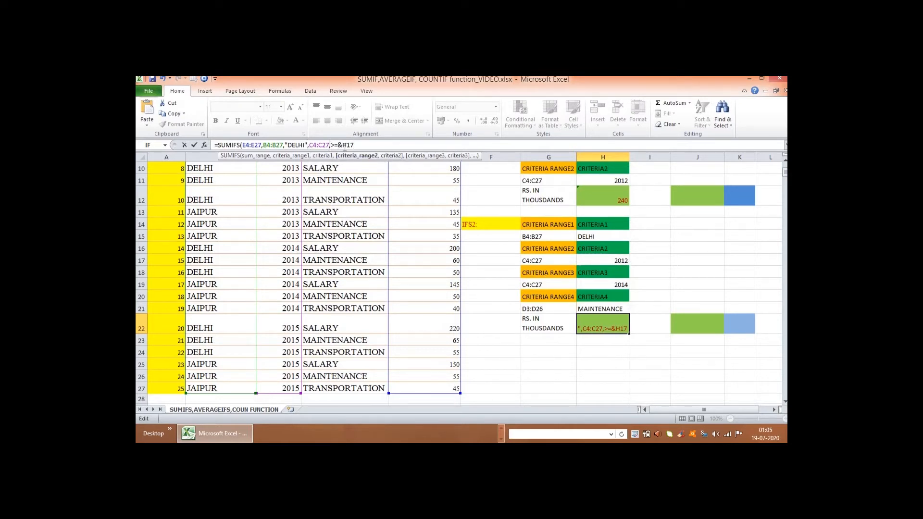
key("Right")
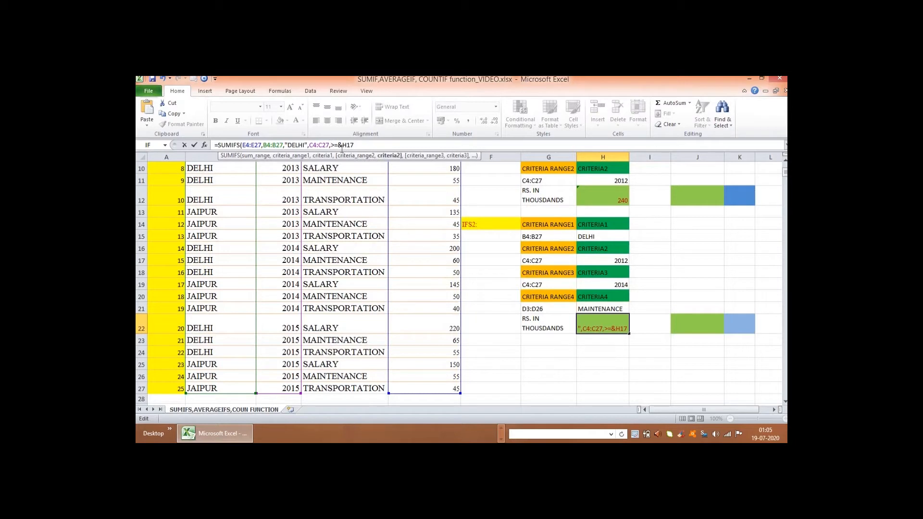
type("\"")
left_click(340, 144)
type("\"")
left_click(364, 145)
type(",")
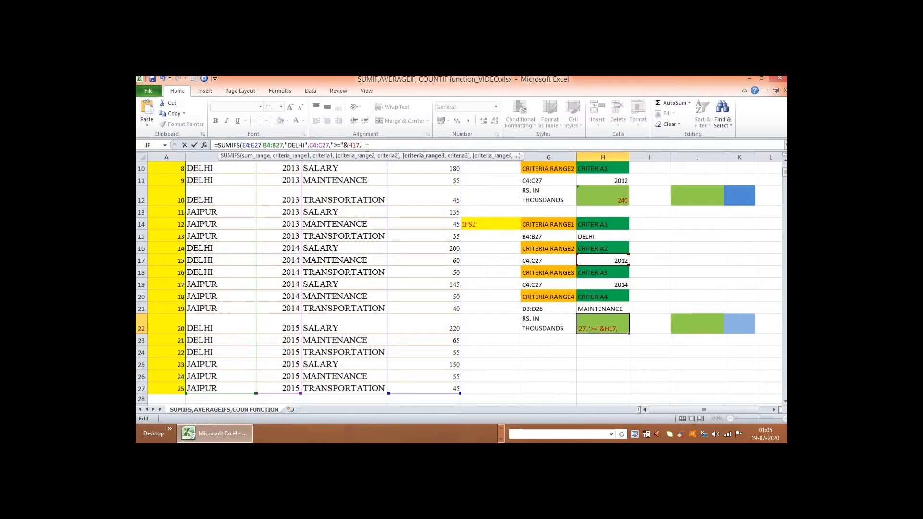
Step: Add a third condition to the SUMIFS formula on C4:C27 with the criterion "<="&H19
type("C4:C27,")
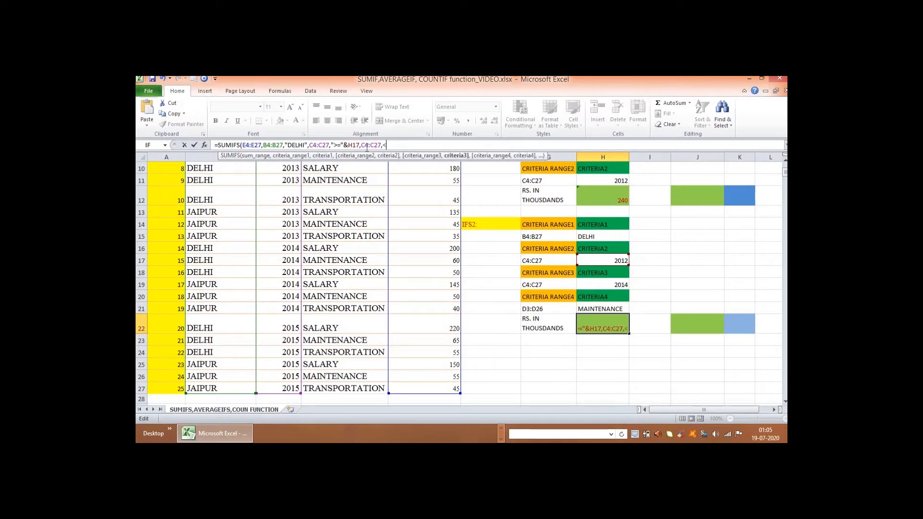
type("<+")
key("BackSpace")
type("=\"")
key("Left")
key("Left")
key("Left")
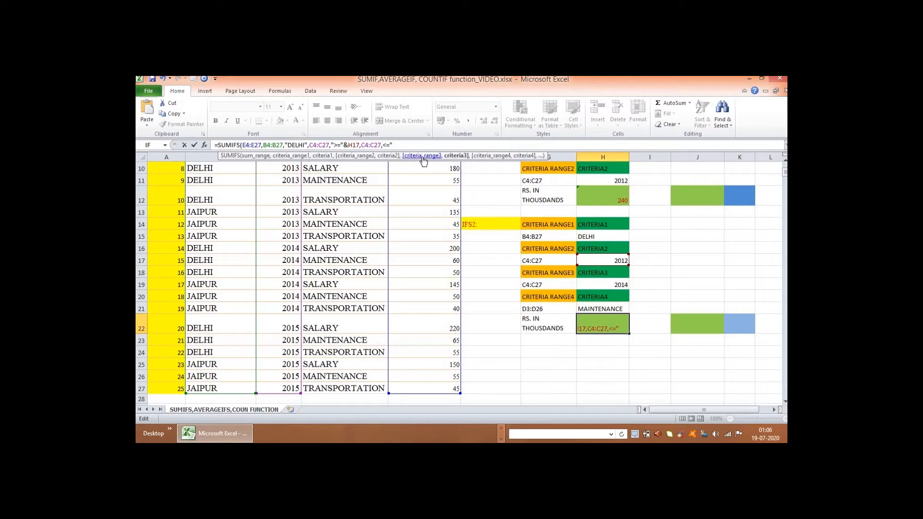
type("\"&")
left_click(596, 285)
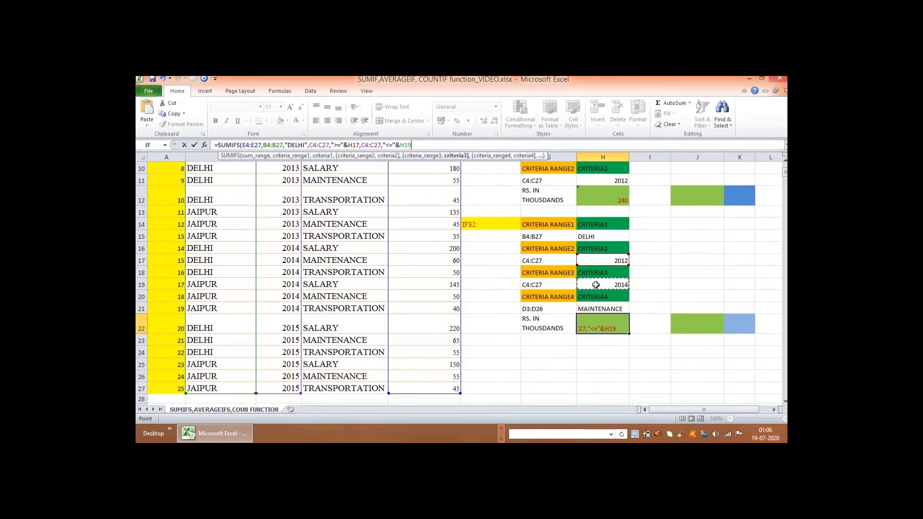
type(",")
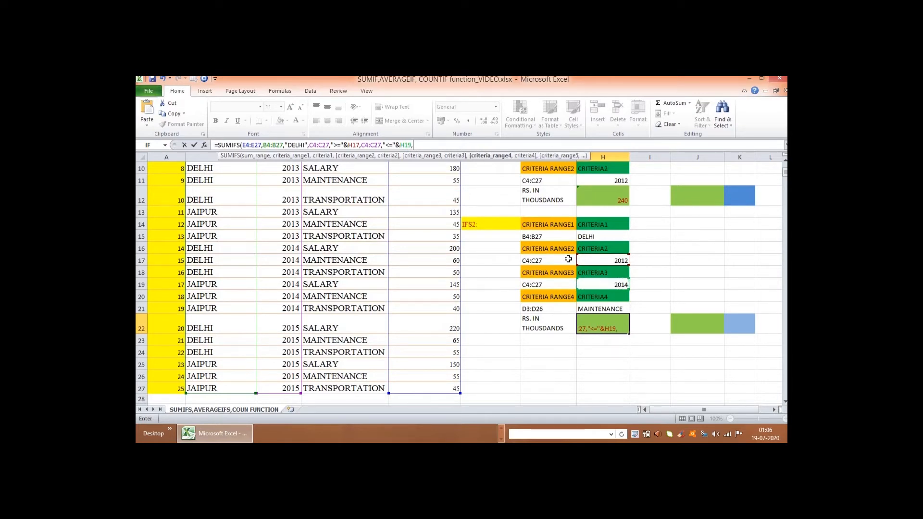
Step: Add the fourth condition D4:D27 with the criterion "MAINTENANCE" and complete the SUMIFS formula in H22
type("D3:D2")
left_click_drag(417, 145, 421, 145)
type("4:E27")
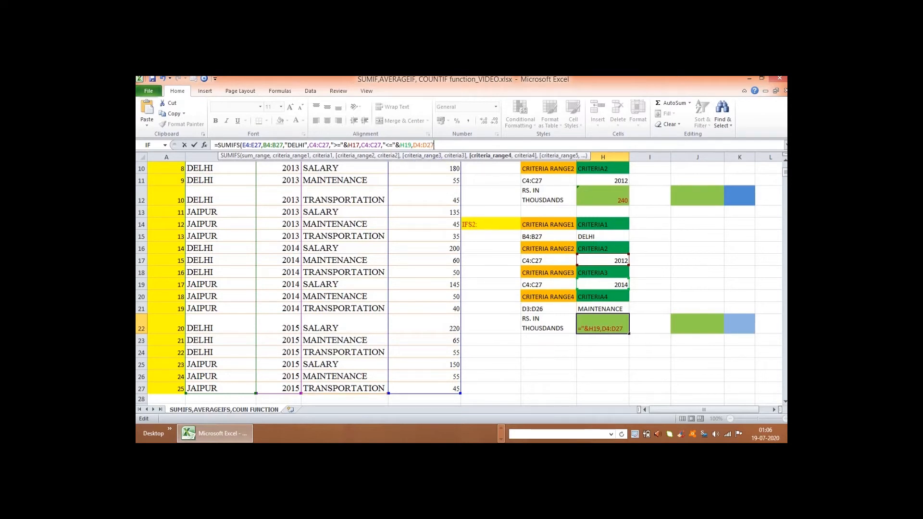
scroll(784, 177, "up", 3)
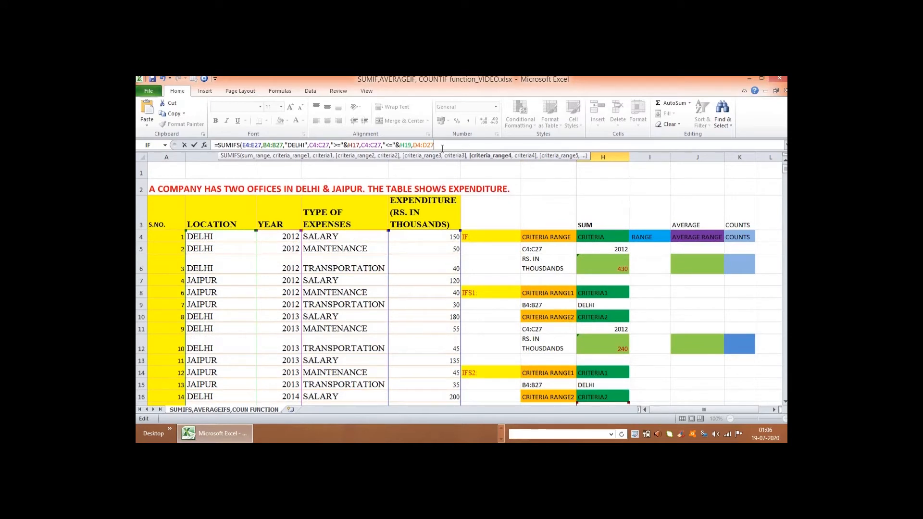
type(",")
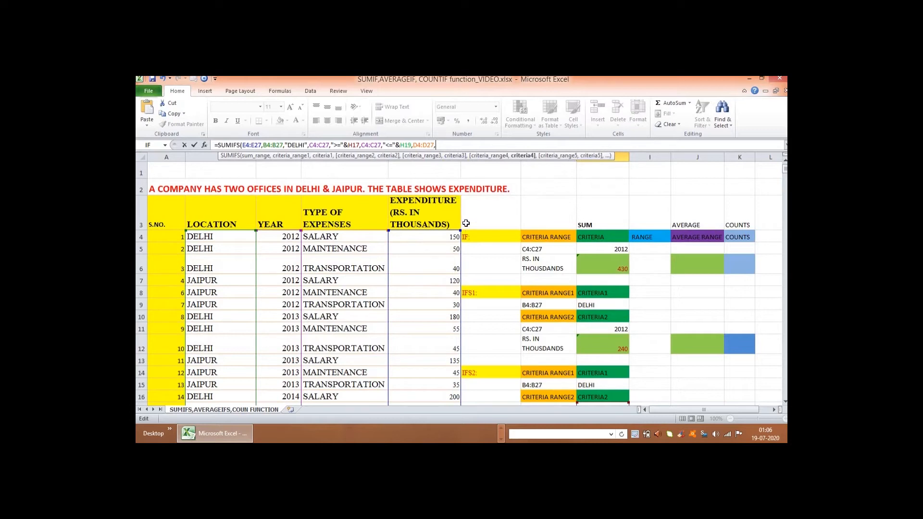
type("\"MAINTENANCE\")")
key("Return")
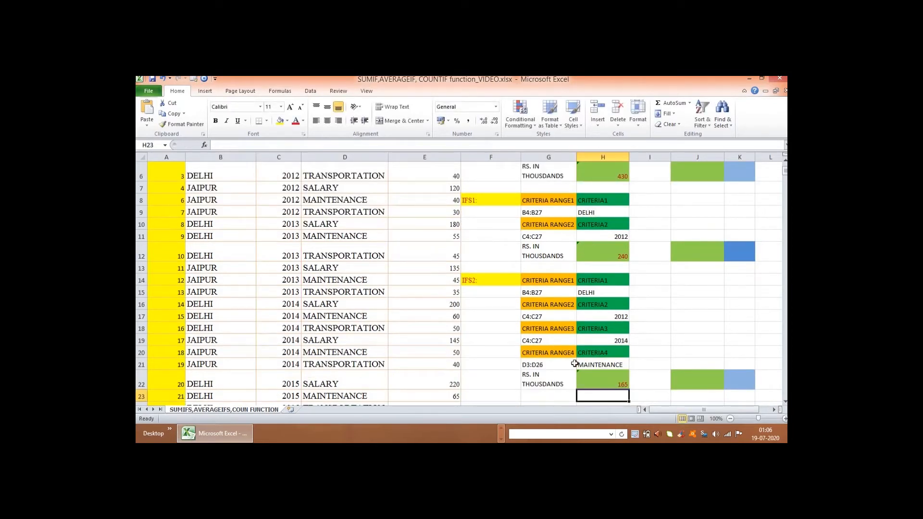
Step: Correct the fourth criteria range noted in G21 to D4:D27, matching the formula in H22
left_click(593, 380)
scroll(593, 380, "up", 1)
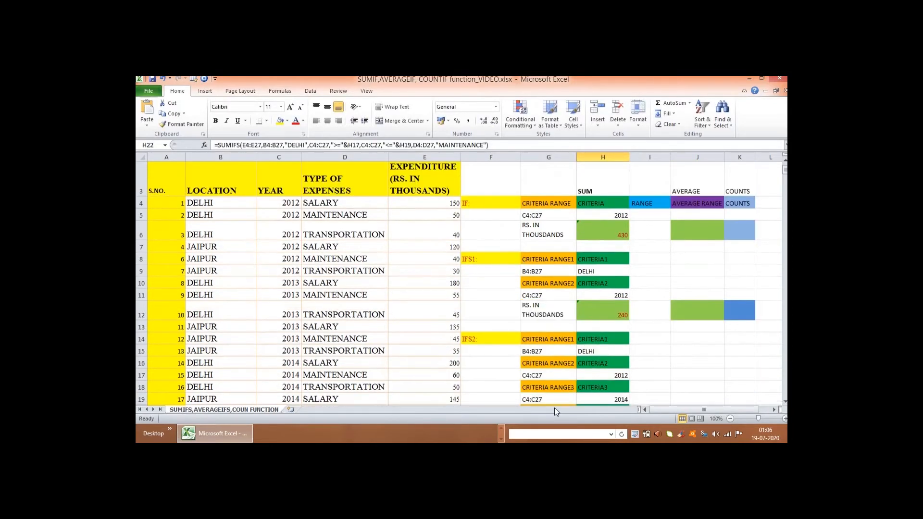
scroll(561, 362, "down", 3)
left_click(528, 284)
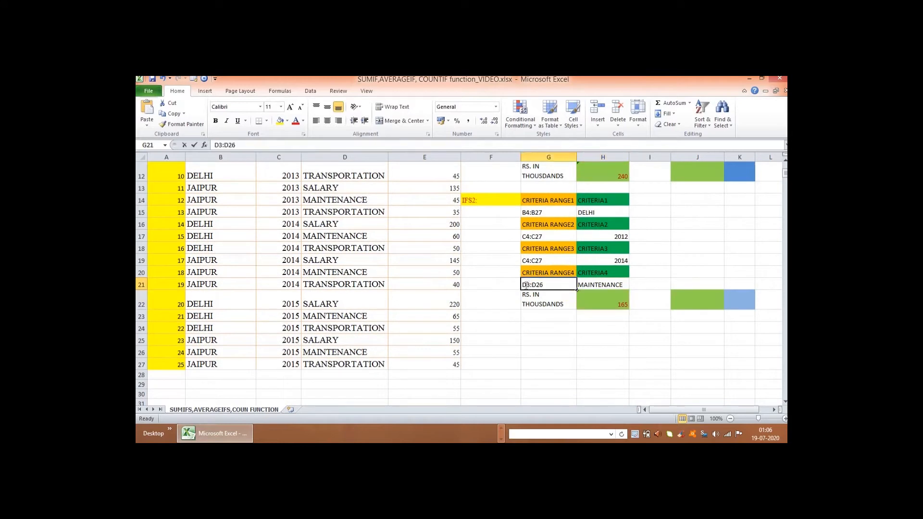
double_click(528, 284)
type("4")
left_click_drag(539, 285, 546, 286)
type("7")
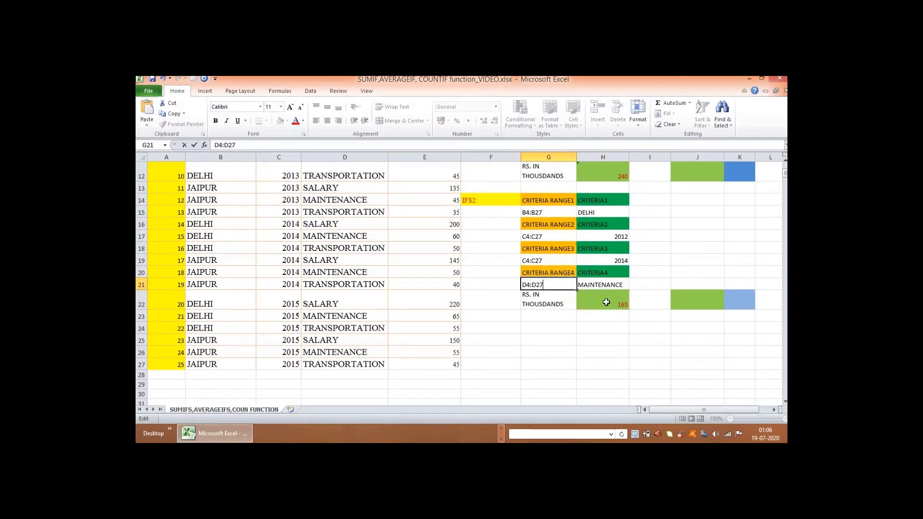
left_click(598, 300)
Step: Replace the H19 reference in the H22 SUMIFS formula with the literal "2014", making the criterion "<="&"2014"
scroll(596, 301, "up", 4)
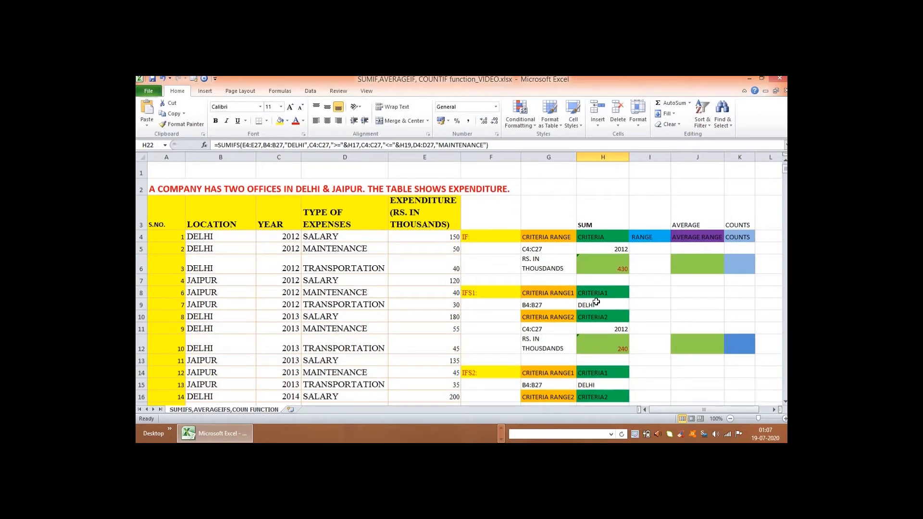
scroll(596, 302, "down", 1)
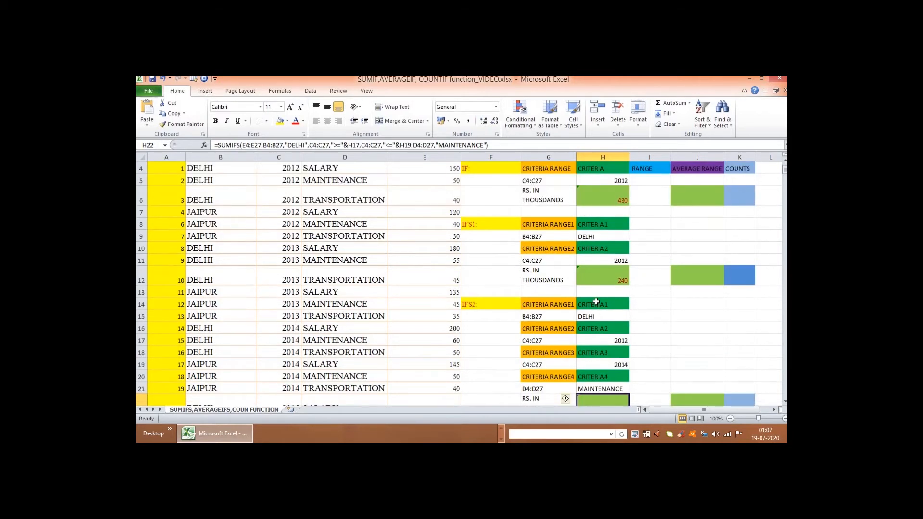
double_click(405, 145)
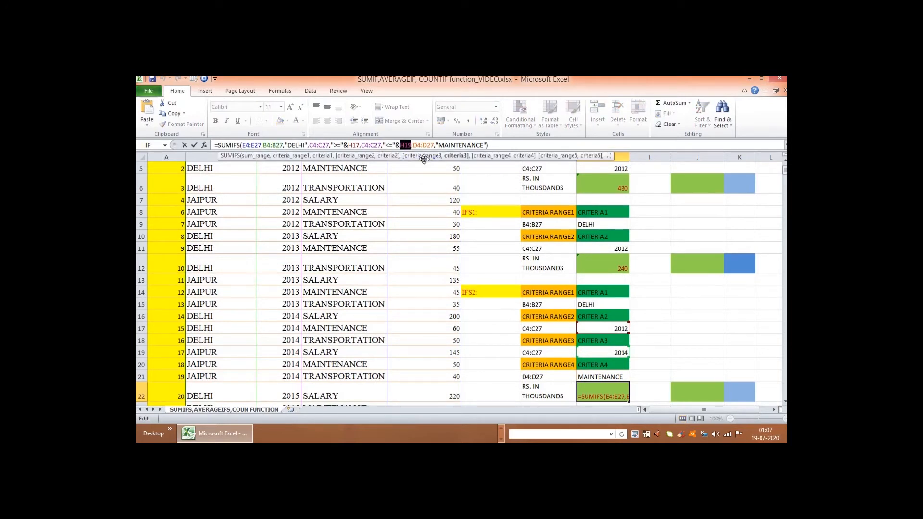
type("\"")
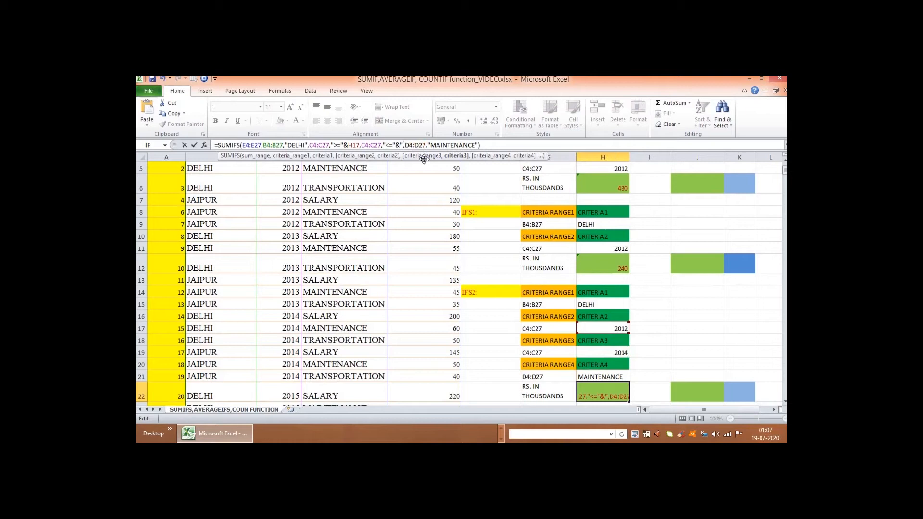
type("2014")
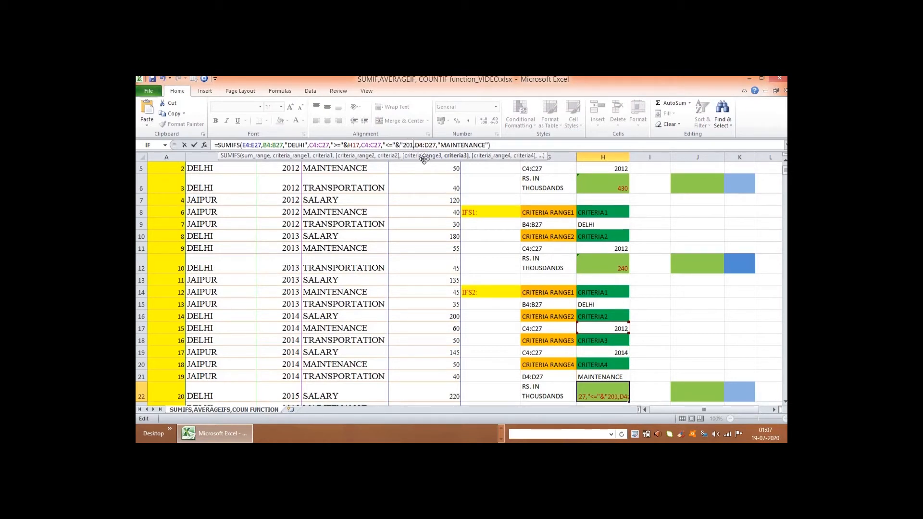
type("\"")
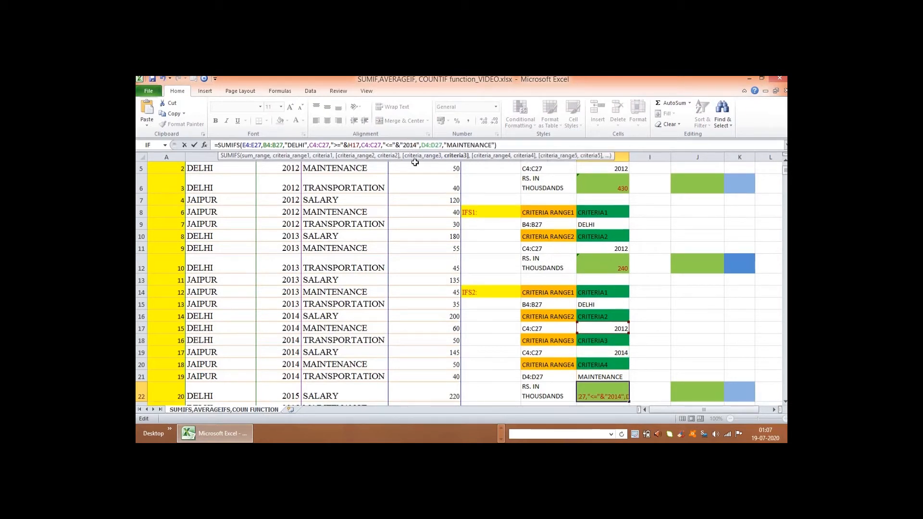
left_click(500, 145)
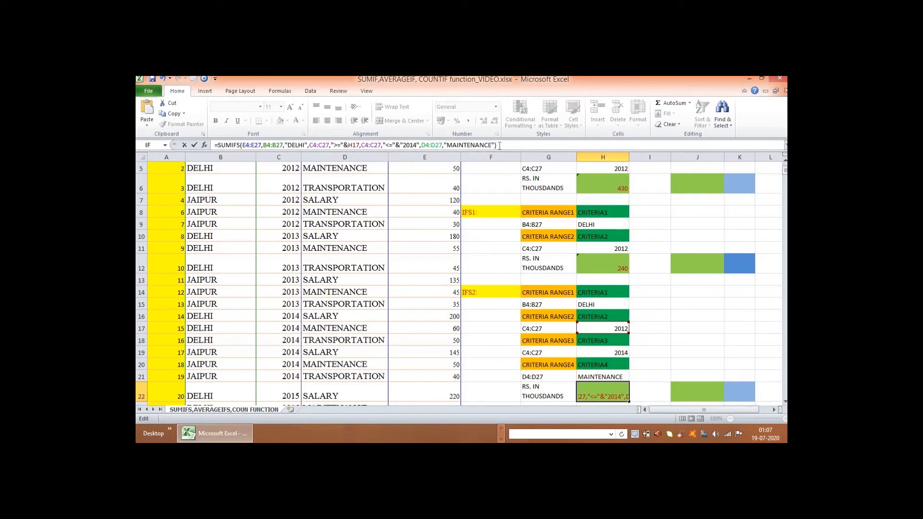
scroll(616, 332, "down", 1)
key("Return")
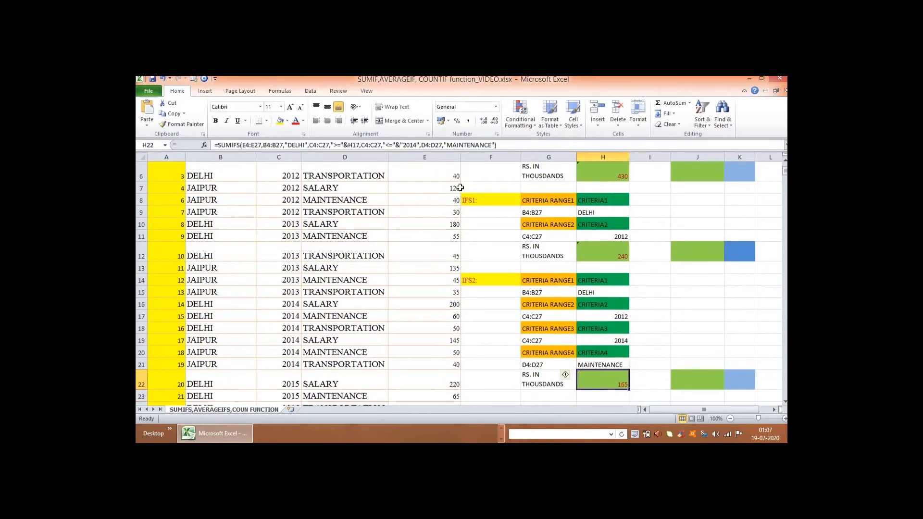
Step: Replace the H17 reference in the H22 SUMIFS formula with the literal "2012", making the criterion ">="&"2012"
left_click_drag(350, 146, 360, 146)
type("\"2012")
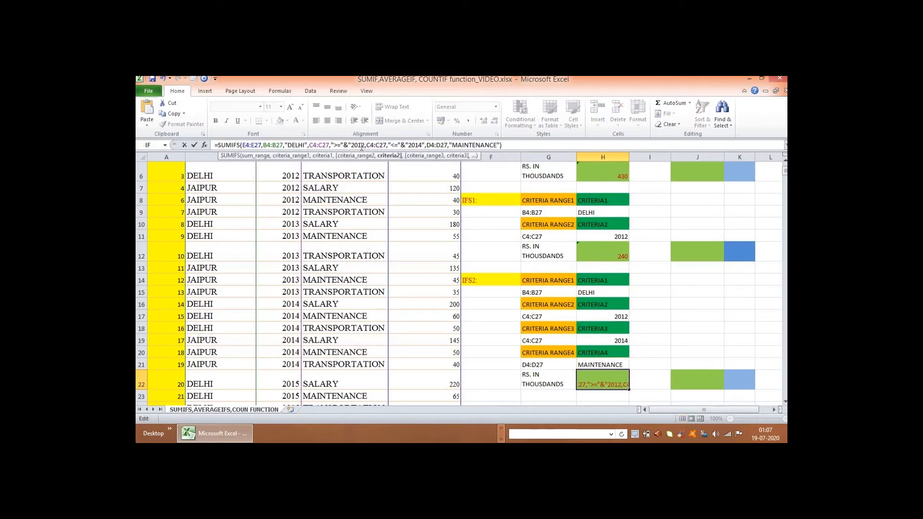
type("\"")
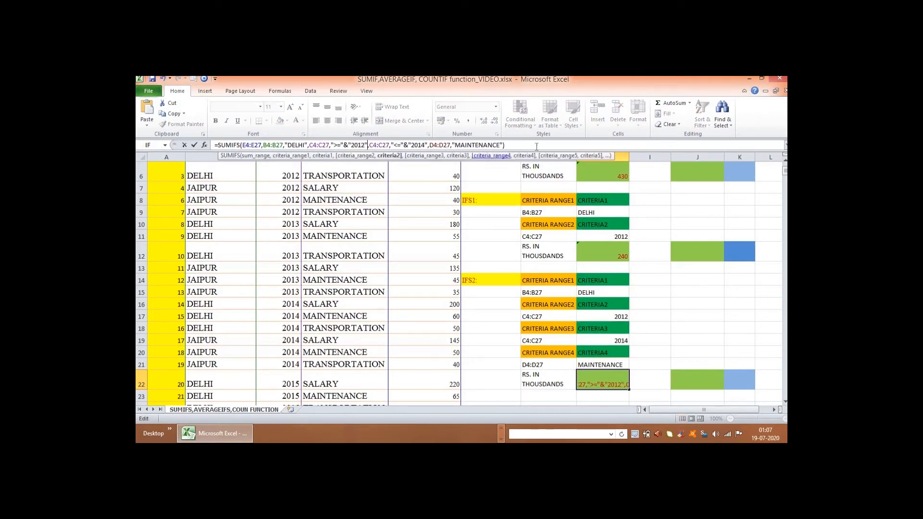
key("Return")
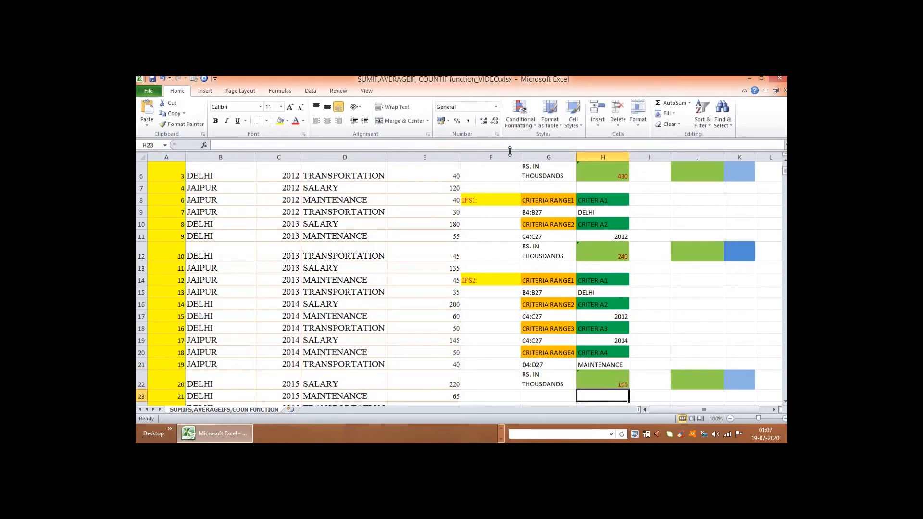
Step: Compare the SUMIFS and AVERAGEIFS syntax lines in the Word notes averageif,sumif,countif.doc
mouse_move(773, 423)
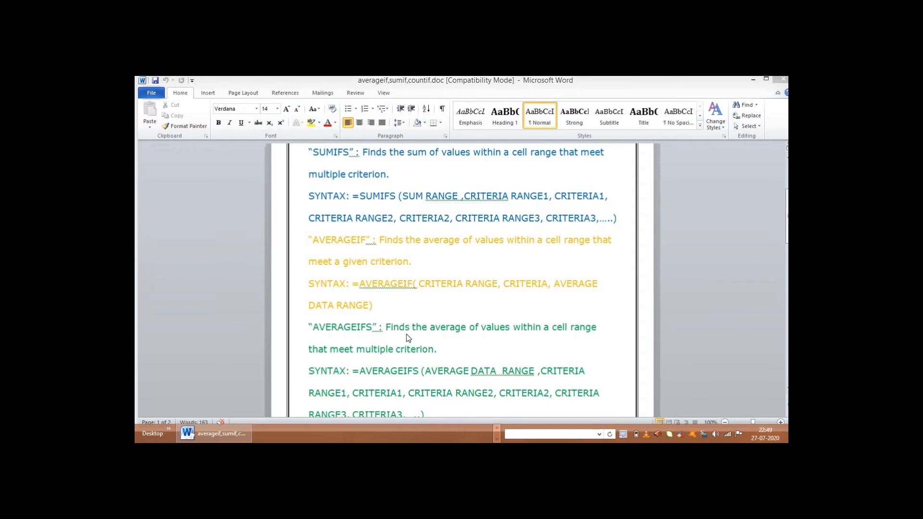
scroll(434, 309, "down", 2)
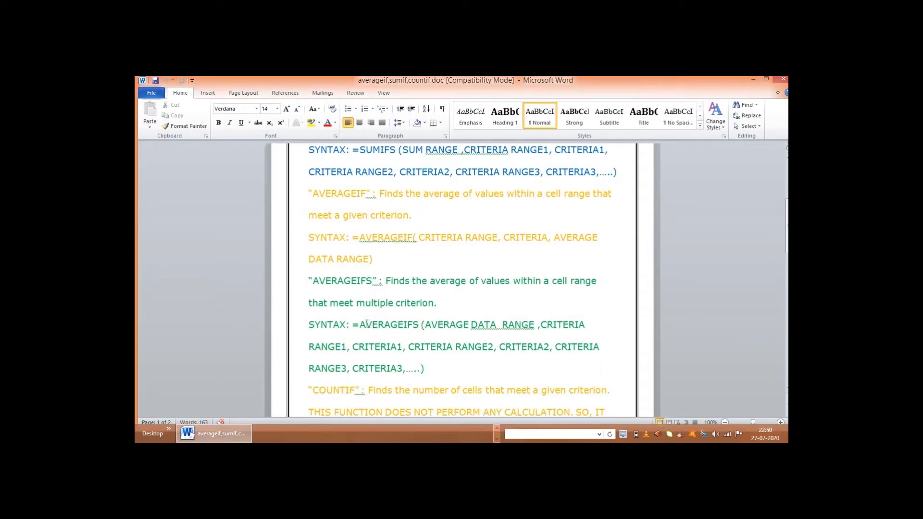
left_click_drag(359, 326, 421, 328)
scroll(421, 328, "up", 6)
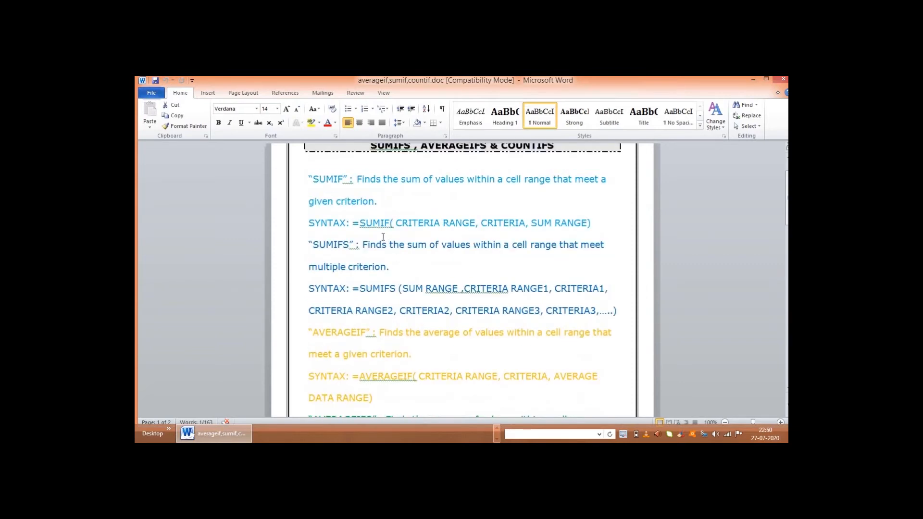
double_click(391, 288)
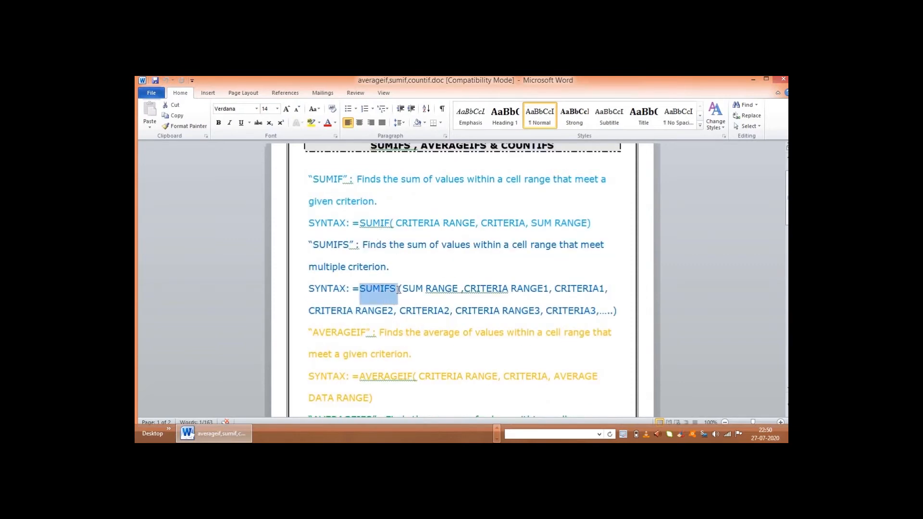
scroll(391, 288, "down", 5)
left_click_drag(360, 348, 417, 348)
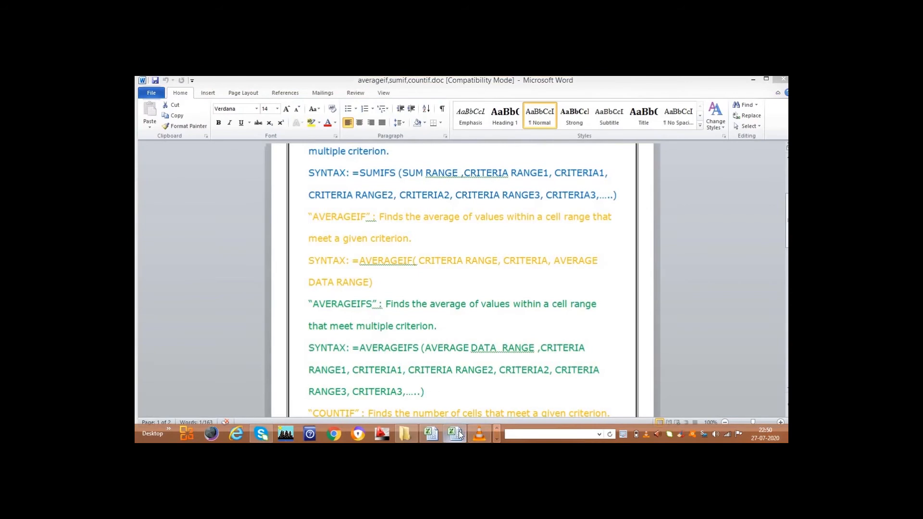
Step: Switch to the Excel expenditure workbook and copy the SUMIF formula text from H6 into the average cell J6
left_click(454, 434)
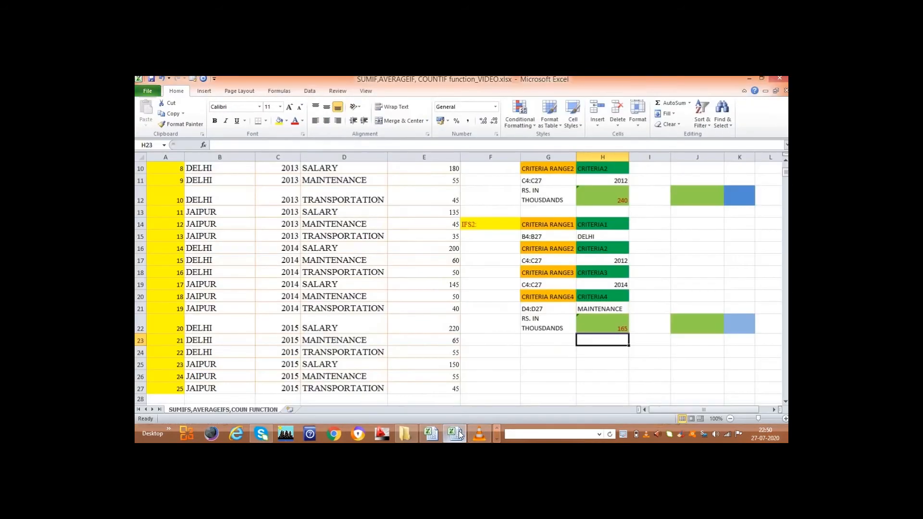
left_click(543, 378)
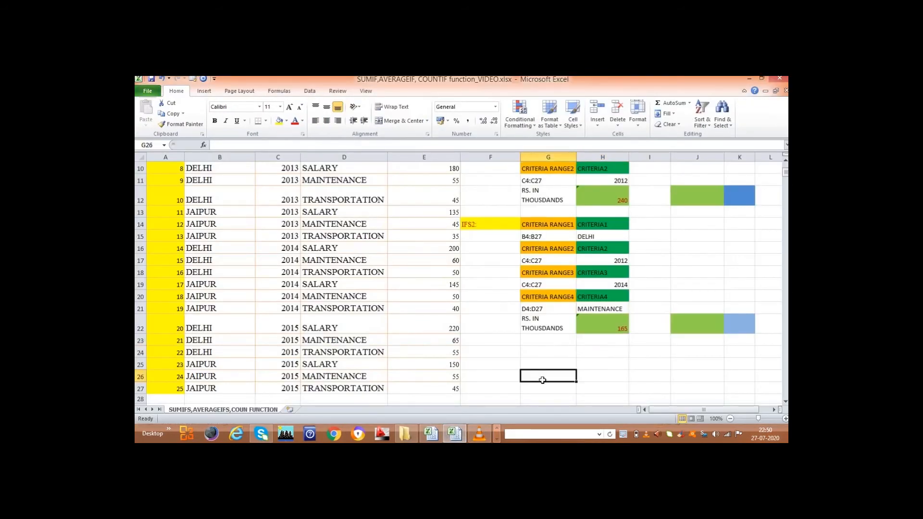
scroll(540, 380, "up", 2)
scroll(541, 379, "up", 1)
left_click(695, 256)
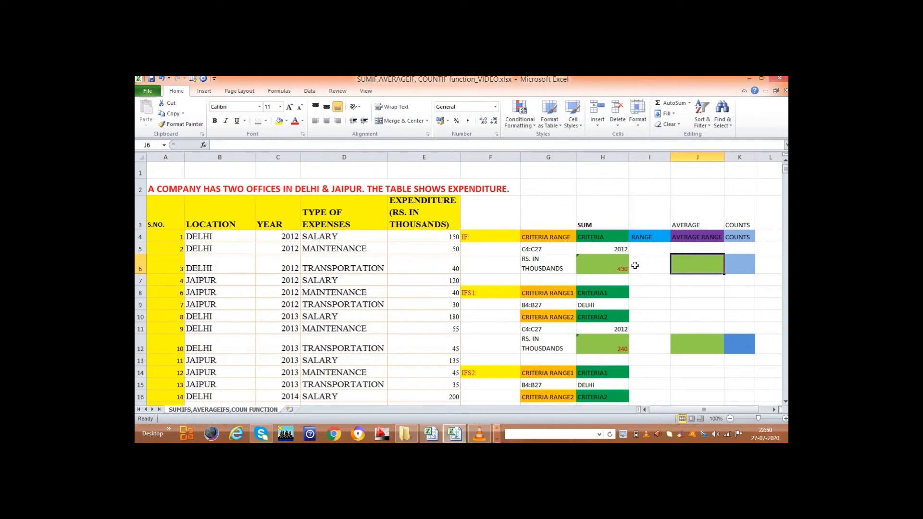
left_click(615, 266)
left_click_drag(306, 145, 213, 145)
key("ctrl+c")
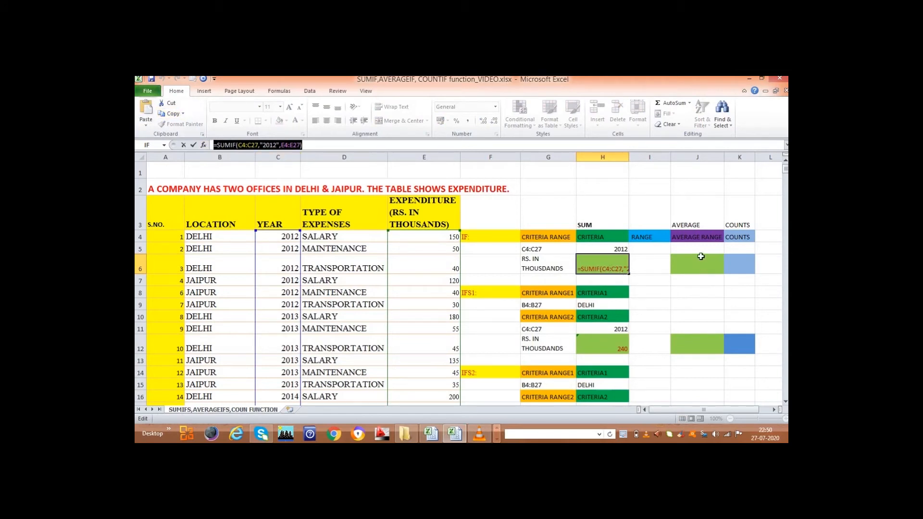
left_click(350, 145)
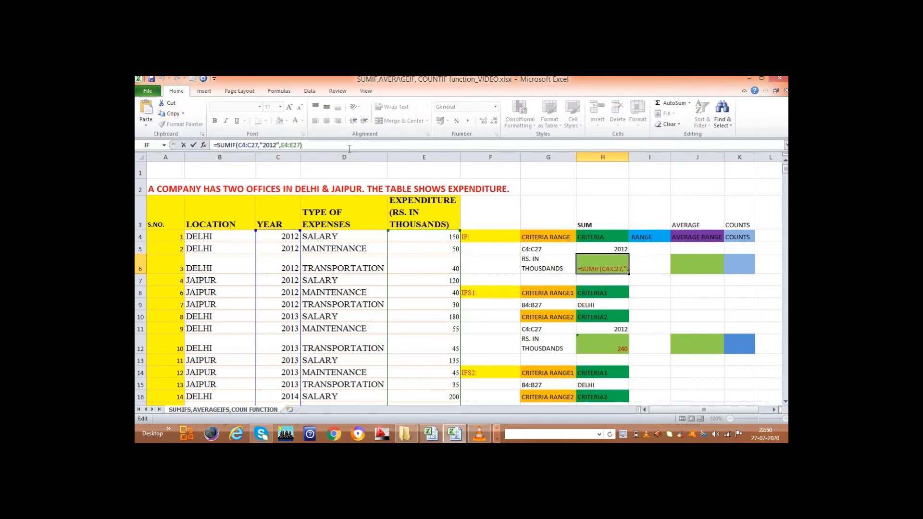
key("Return")
left_click(687, 266)
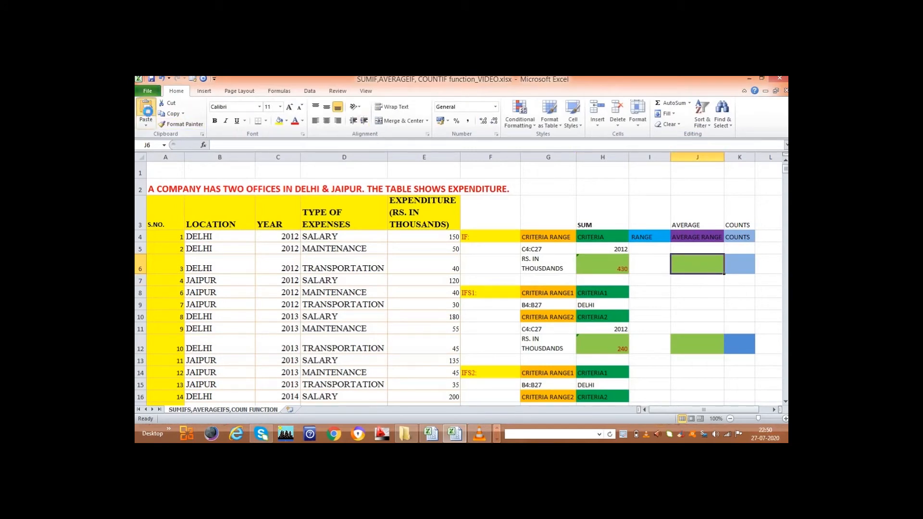
left_click(146, 110)
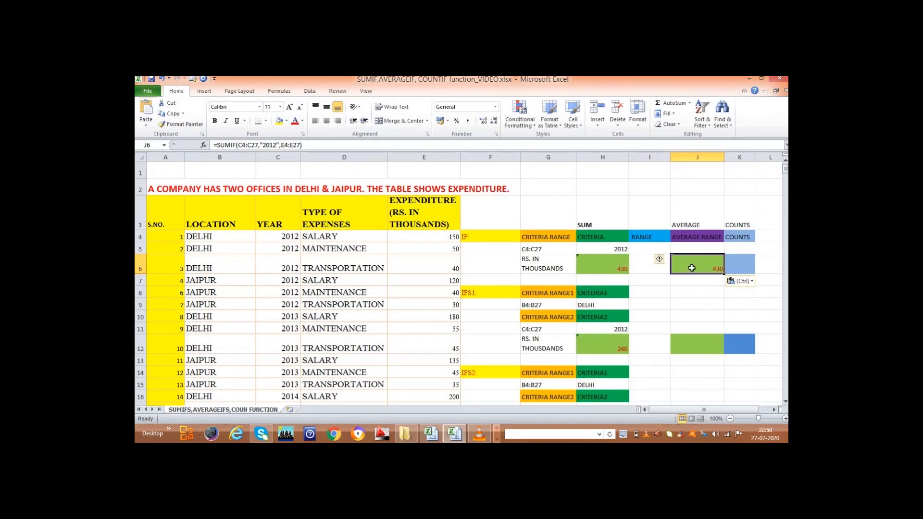
Step: Change the function in J6 from SUMIF to AVERAGEIF, giving =AVERAGEIF(C4:C27,"2012",E4:E27)
left_click_drag(231, 145, 217, 145)
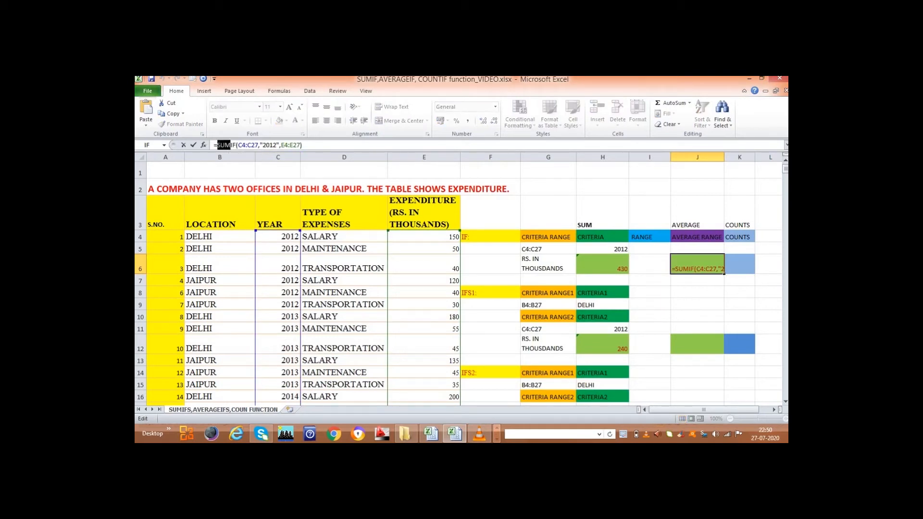
type("aver")
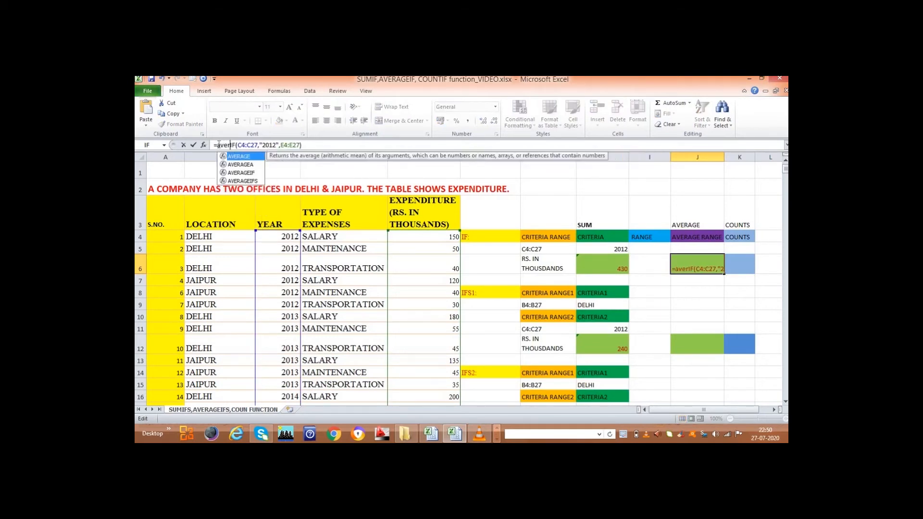
key("BackSpace")
key("BackSpace")
key("BackSpace")
key("BackSpace")
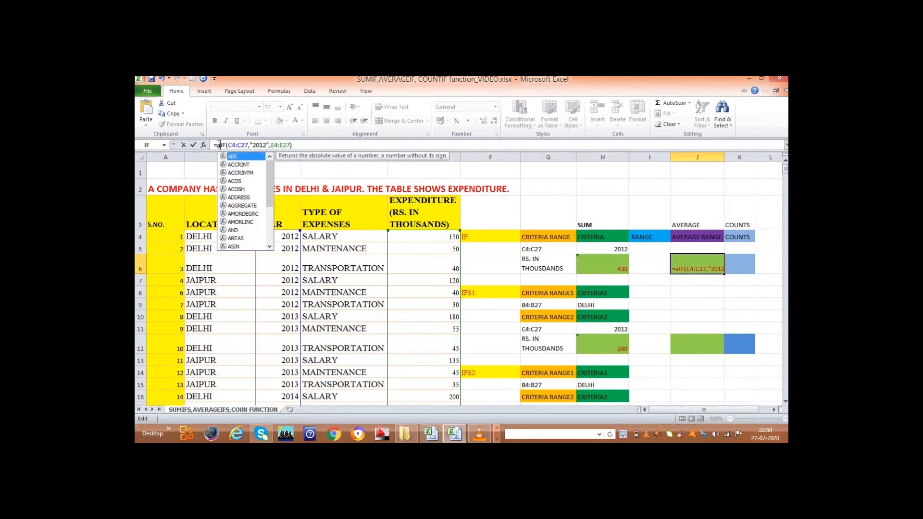
type("VERA")
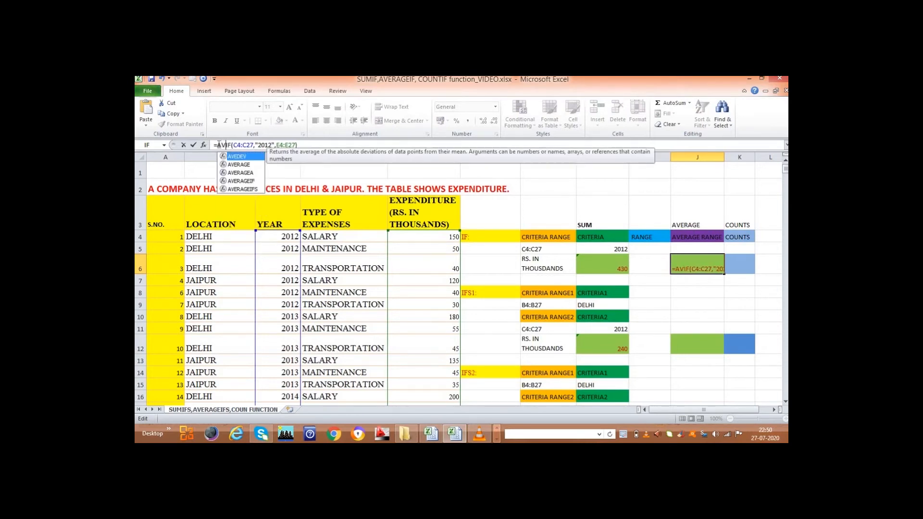
type("GE")
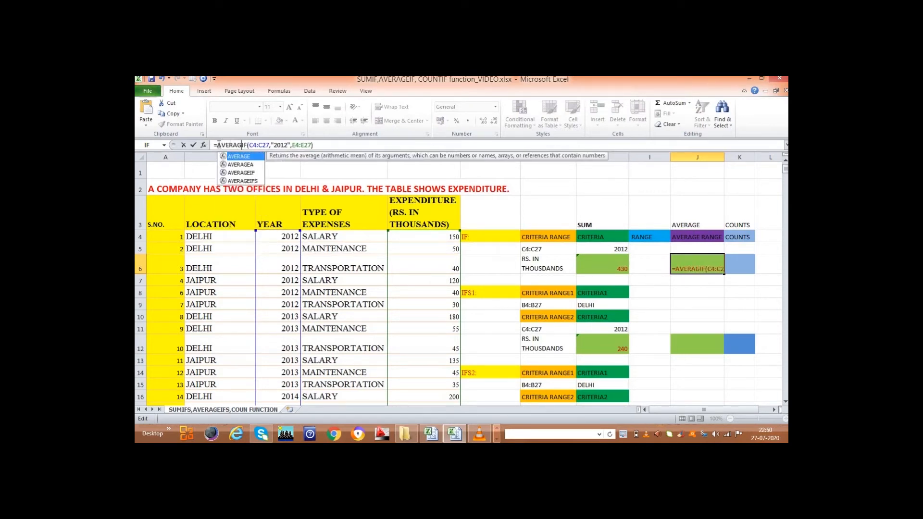
left_click(319, 146)
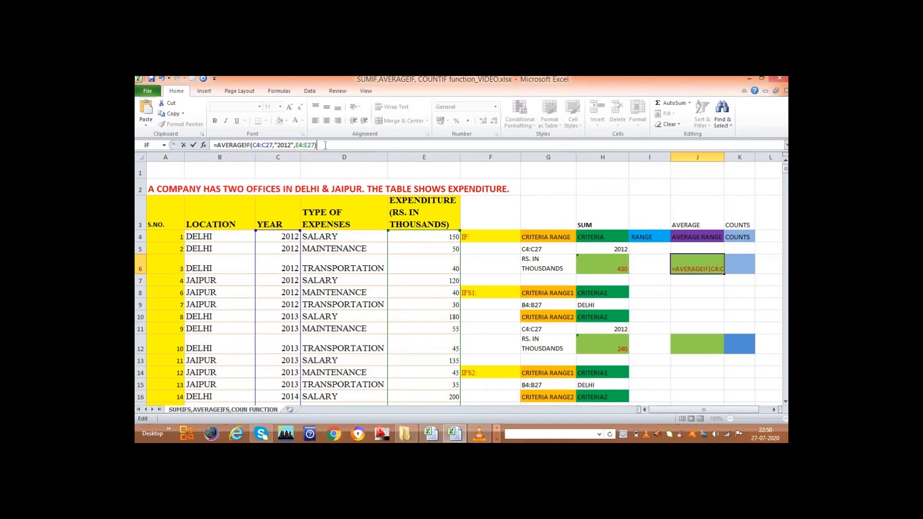
key("Return")
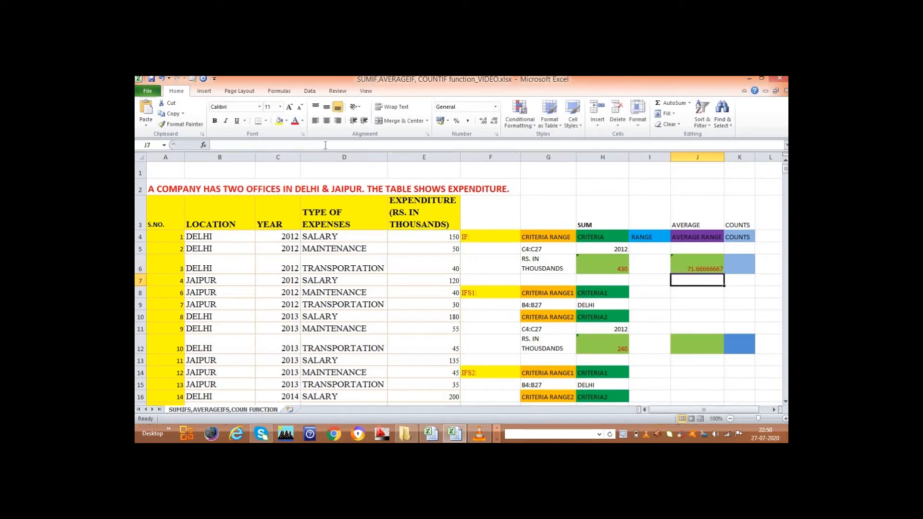
Step: Format the average in J6 with the Number category and 2 decimal places
left_click(685, 265)
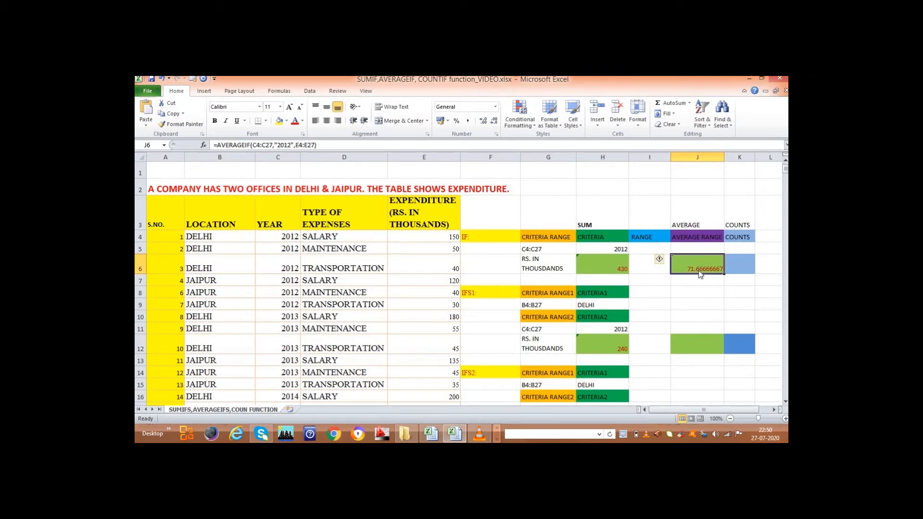
right_click(698, 270)
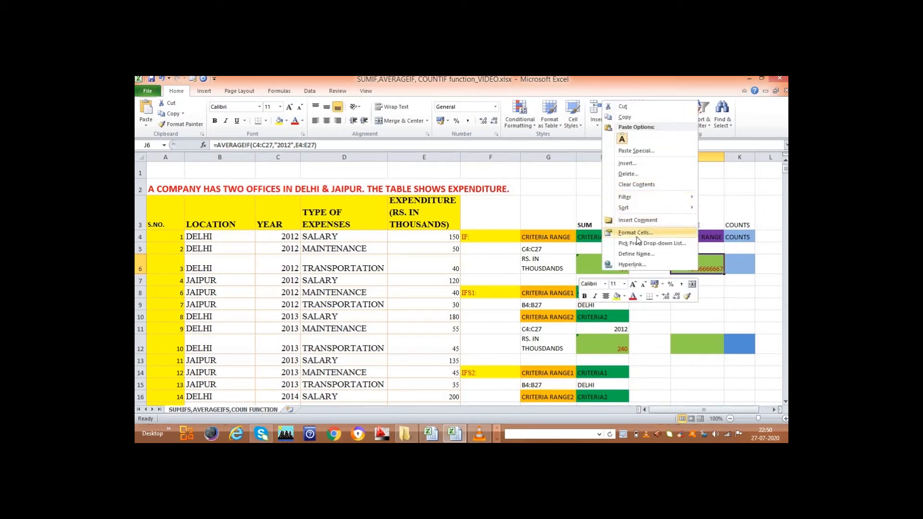
key("Escape")
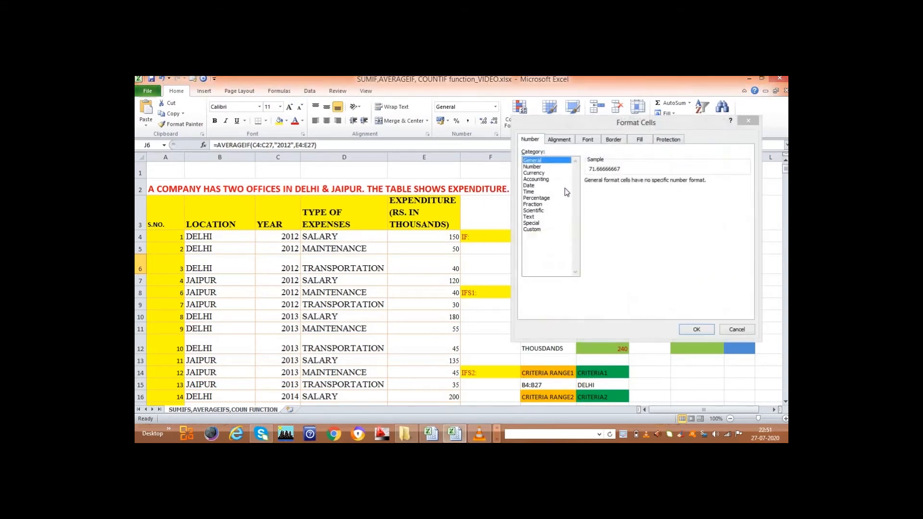
left_click(533, 167)
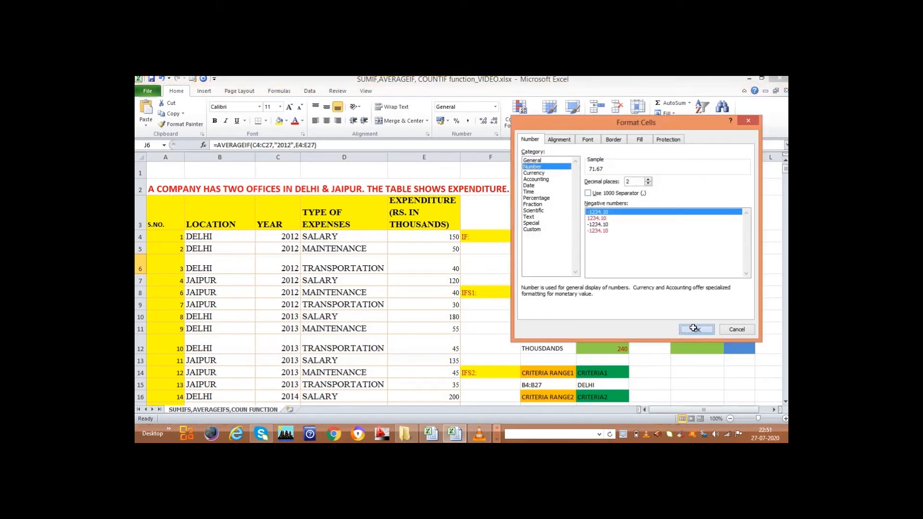
left_click(696, 329)
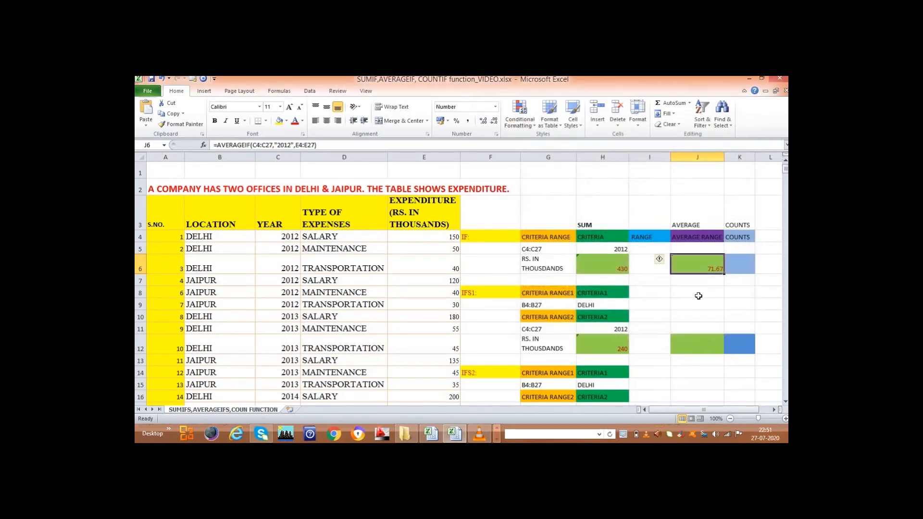
Step: Copy the SUMIFS formula text from H12 into the average cell J12
left_click(692, 343)
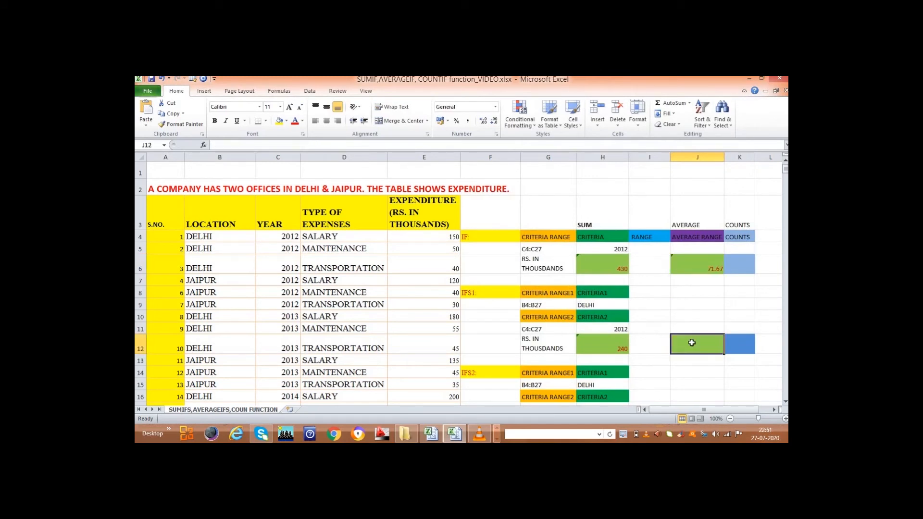
left_click(619, 342)
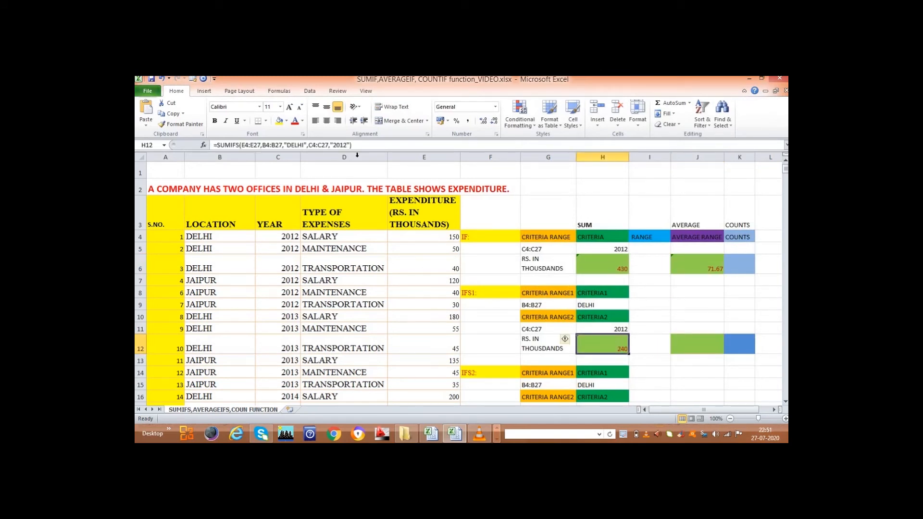
left_click_drag(359, 145, 206, 144)
key("ctrl+c")
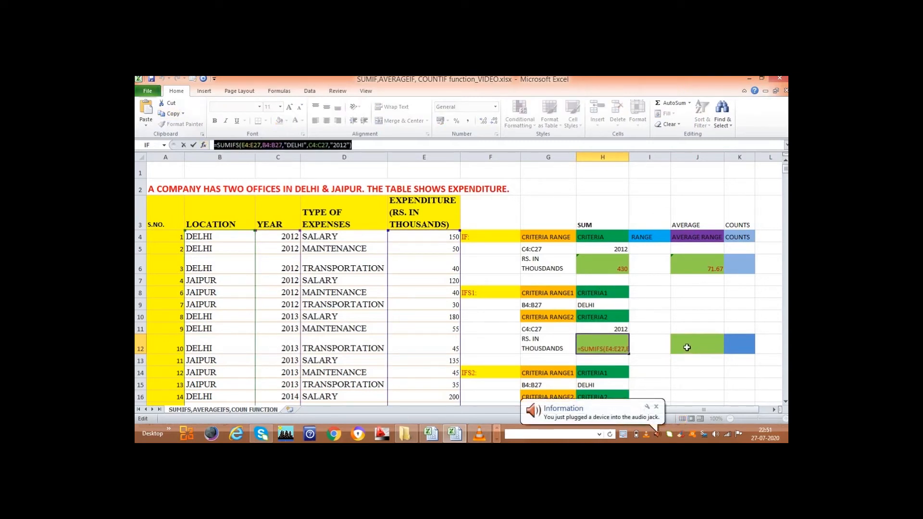
left_click(366, 149)
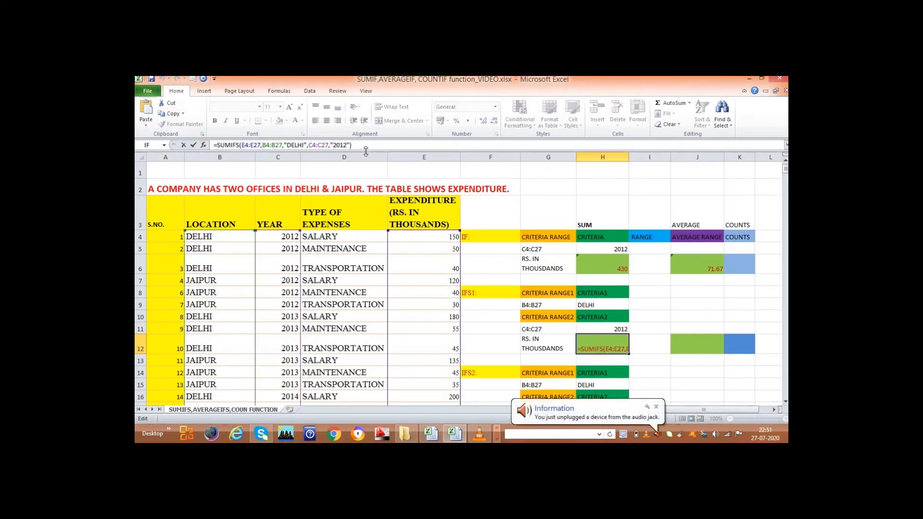
key("Return")
left_click(700, 344)
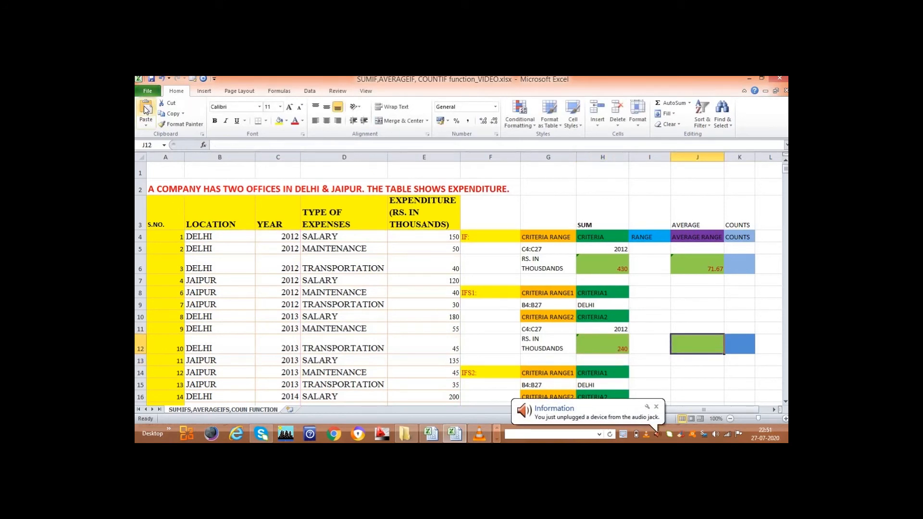
left_click(146, 110)
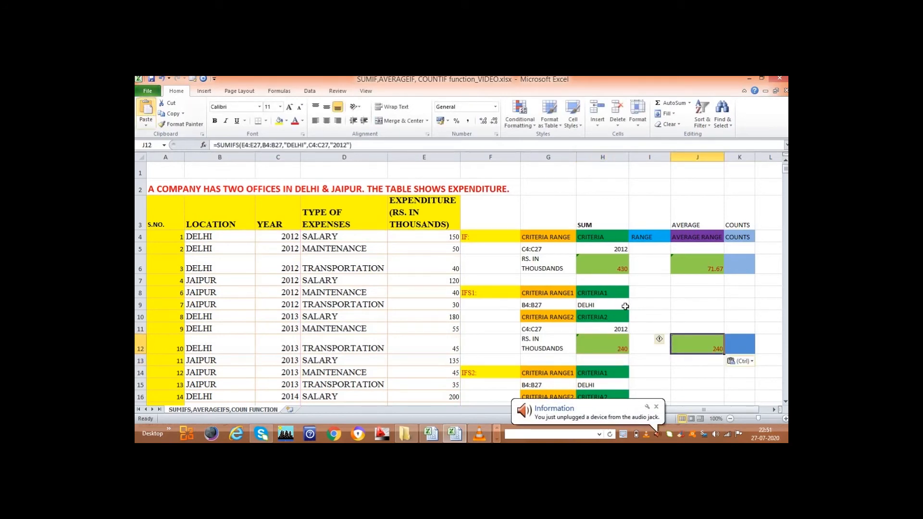
Step: Change the function in J12 from SUMIFS to AVERAGEIFS, giving =AVERAGEIFS(E4:E27,B4:B27,"DELHI",C4:C27,"2012")
left_click(231, 145)
key("shift+Left")
key("shift+Left")
key("shift+Left")
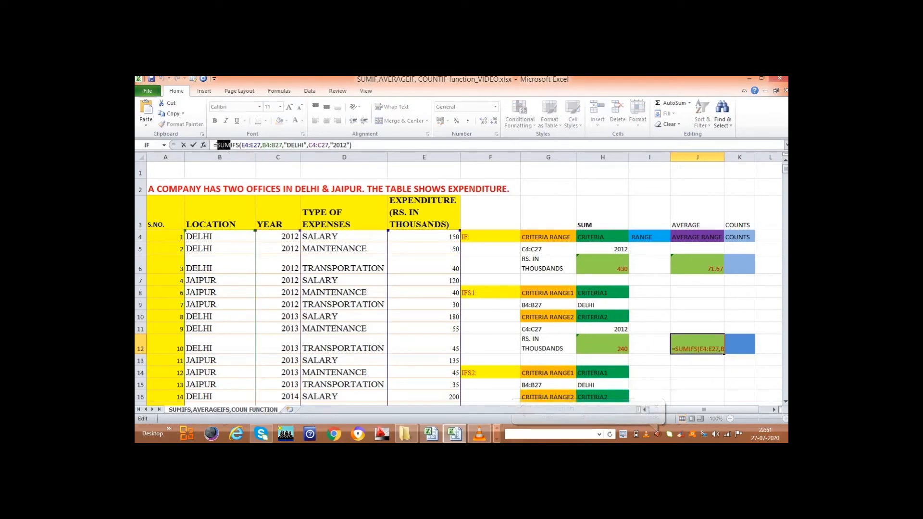
type("A")
type("VER")
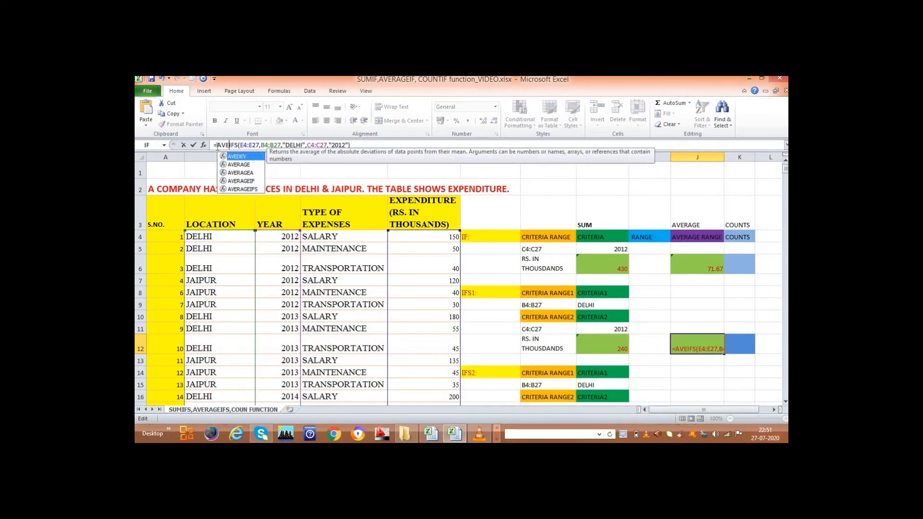
type("A")
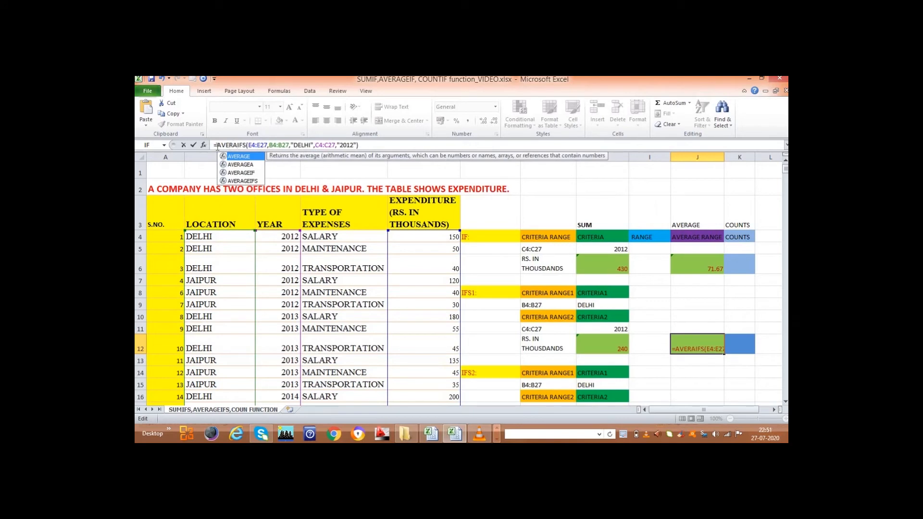
type("GE")
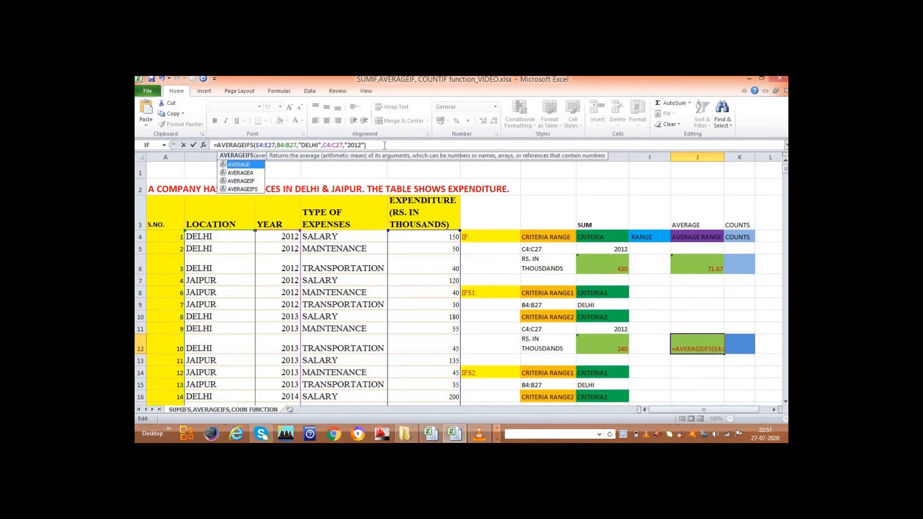
left_click(386, 144)
key("Return")
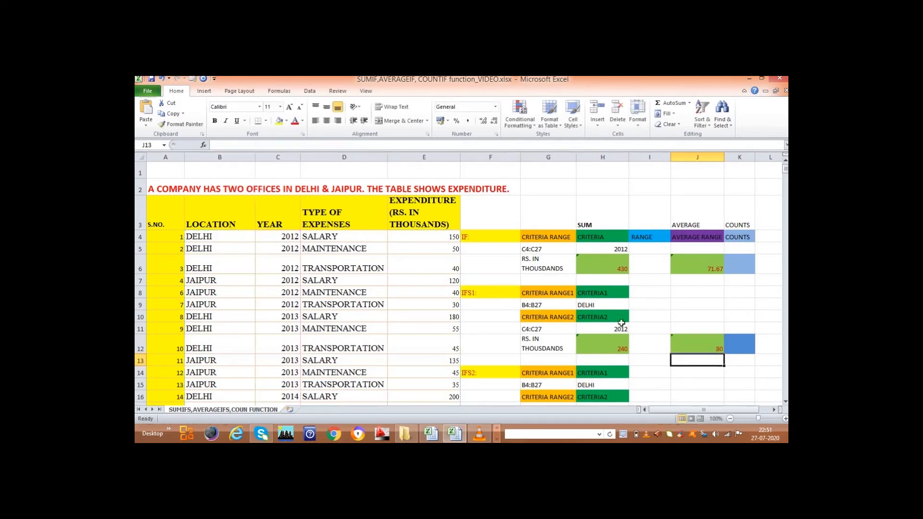
Step: Check the AVERAGEIFS result in J12 against the Delhi 2012 expenditure values in E4:E6
left_click(695, 347)
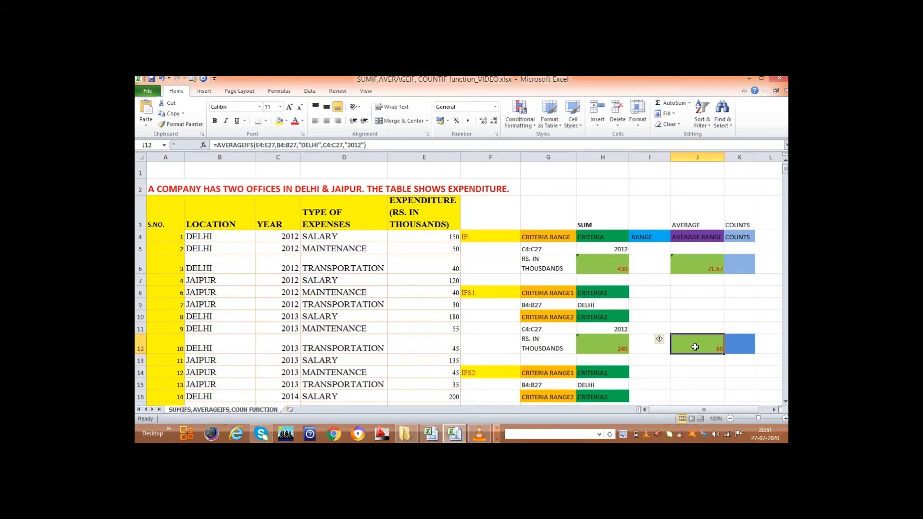
scroll(687, 345, "down", 1)
scroll(687, 345, "up", 1)
scroll(706, 332, "down", 2)
scroll(673, 269, "up", 1)
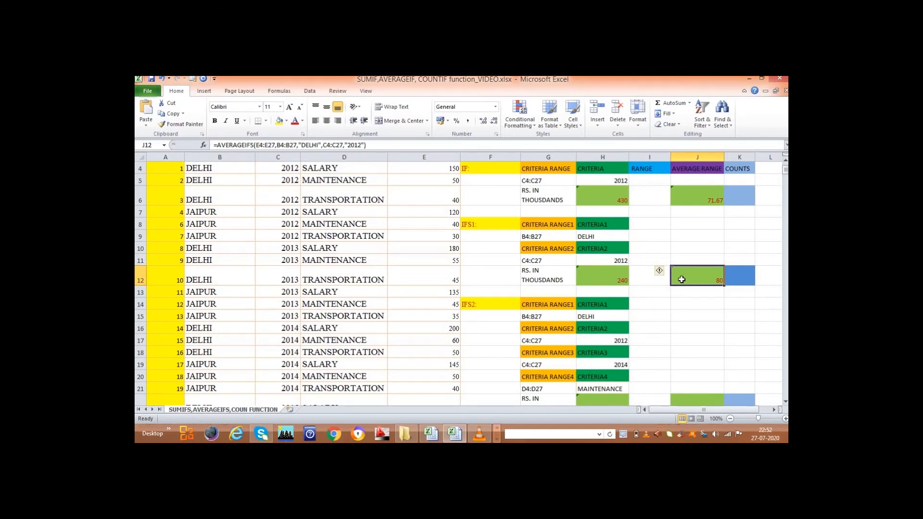
scroll(598, 304, "up", 1)
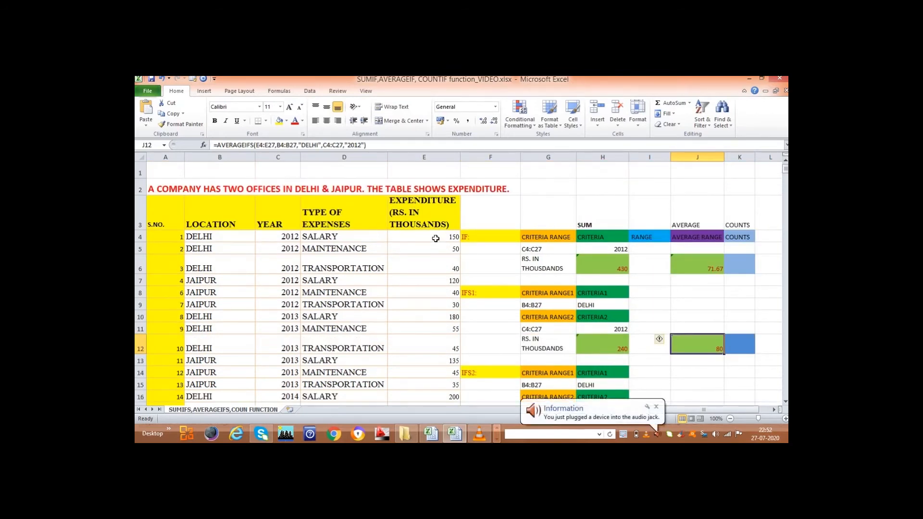
left_click(435, 239)
left_click(422, 249)
left_click(418, 264)
left_click_drag(416, 241, 416, 264)
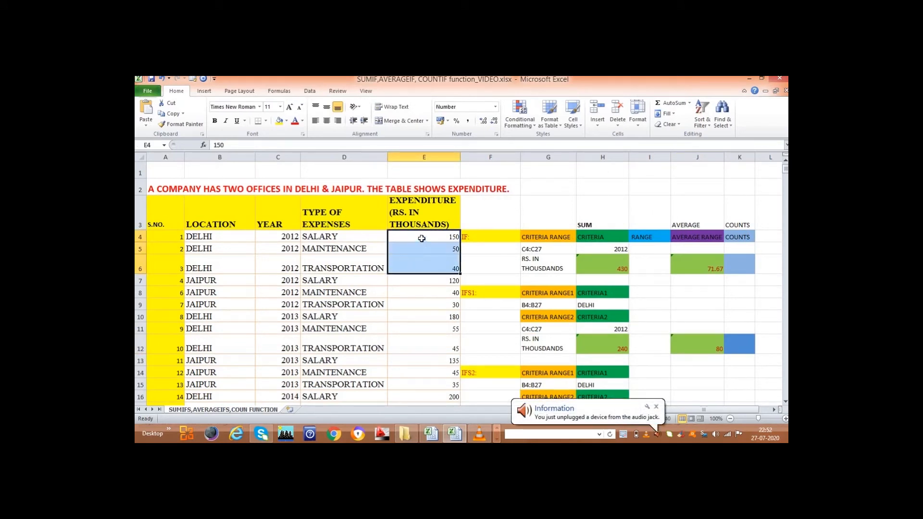
left_click(422, 239)
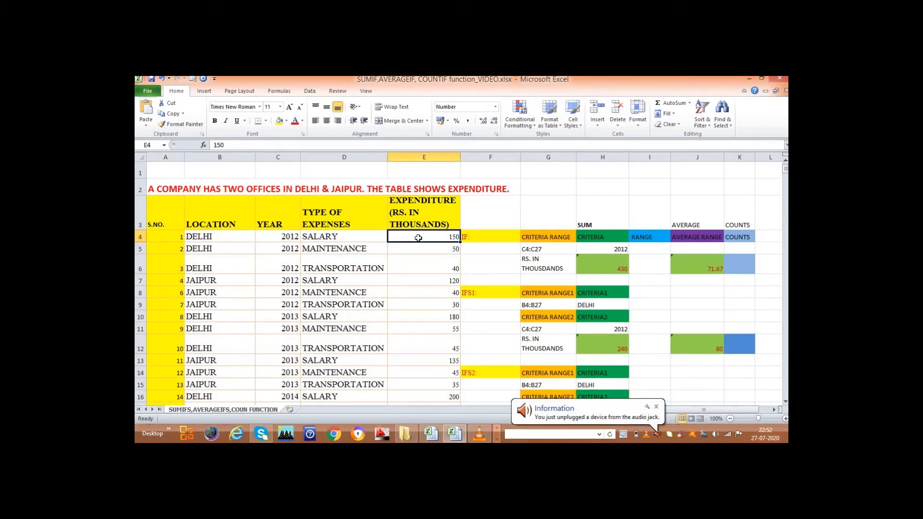
left_click(687, 348)
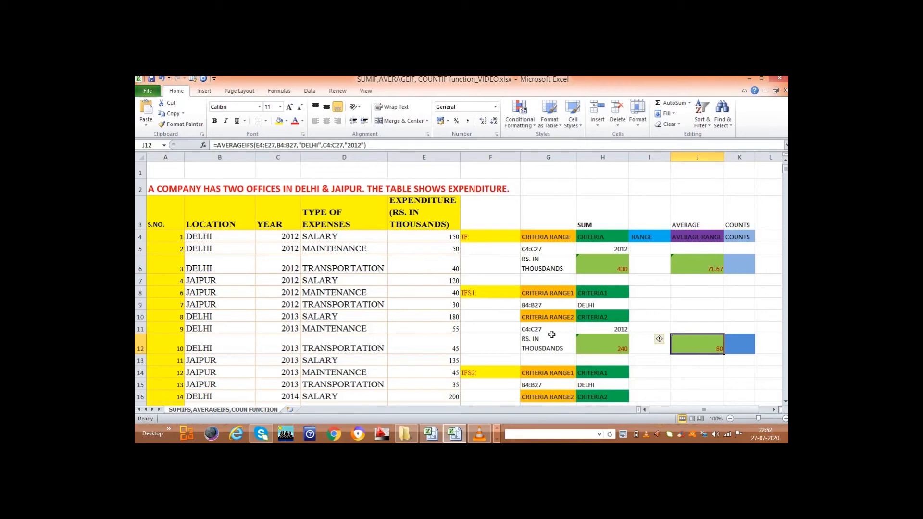
Step: Copy the four-criteria SUMIFS formula text from H22 into the average cell J22
scroll(536, 328, "down", 3)
left_click(691, 326)
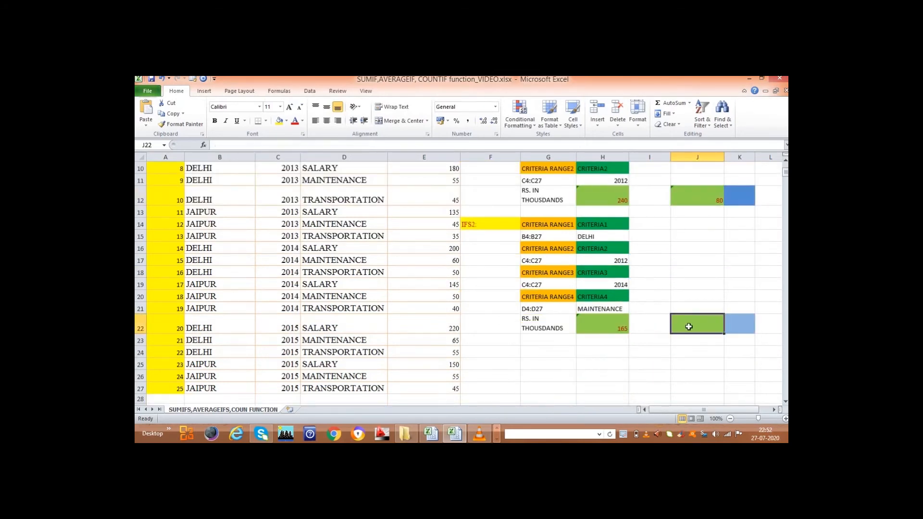
left_click(610, 325)
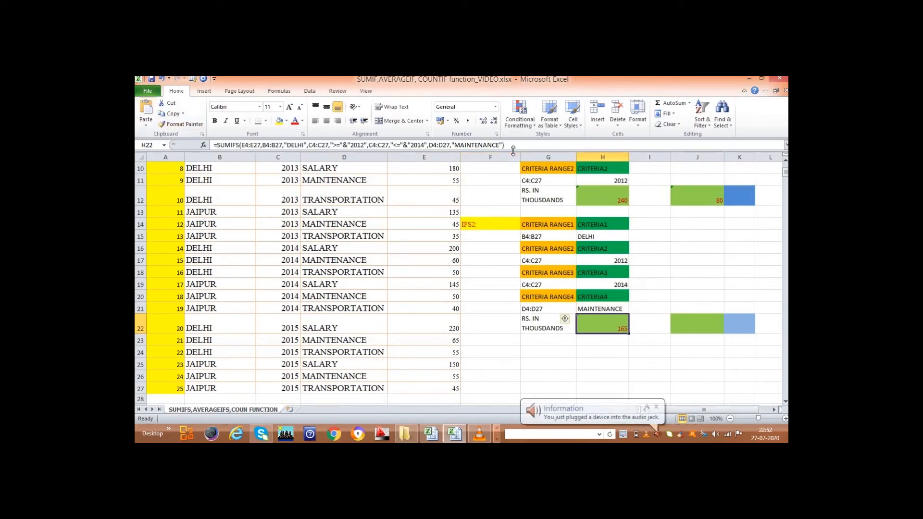
left_click(305, 144)
left_click_drag(504, 144, 214, 145)
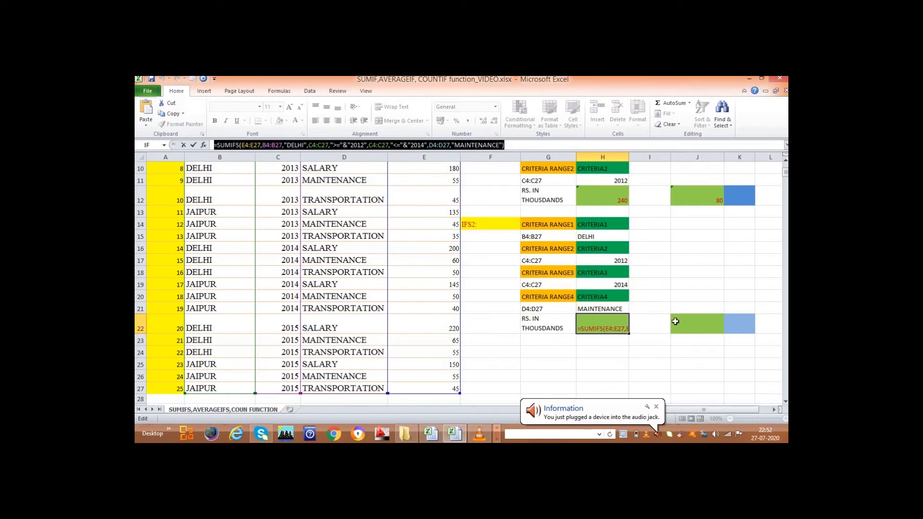
left_click(523, 144)
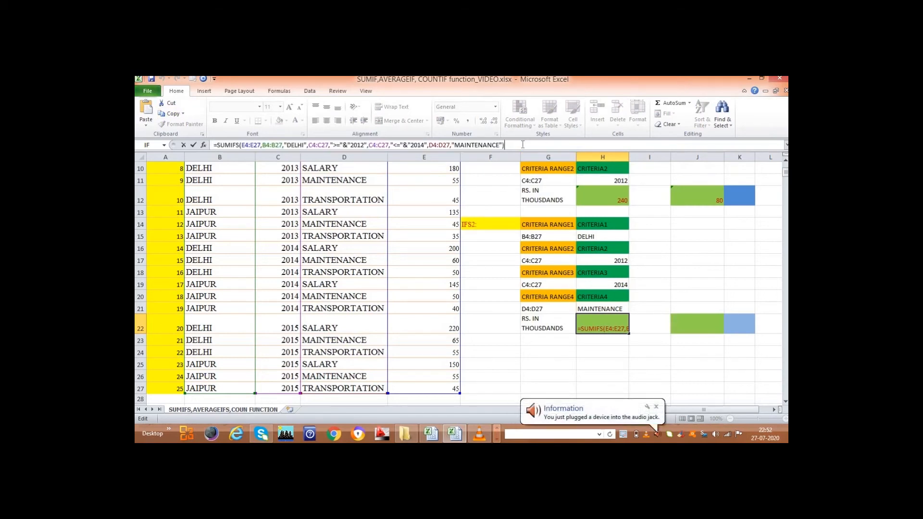
key("Return")
left_click(707, 323)
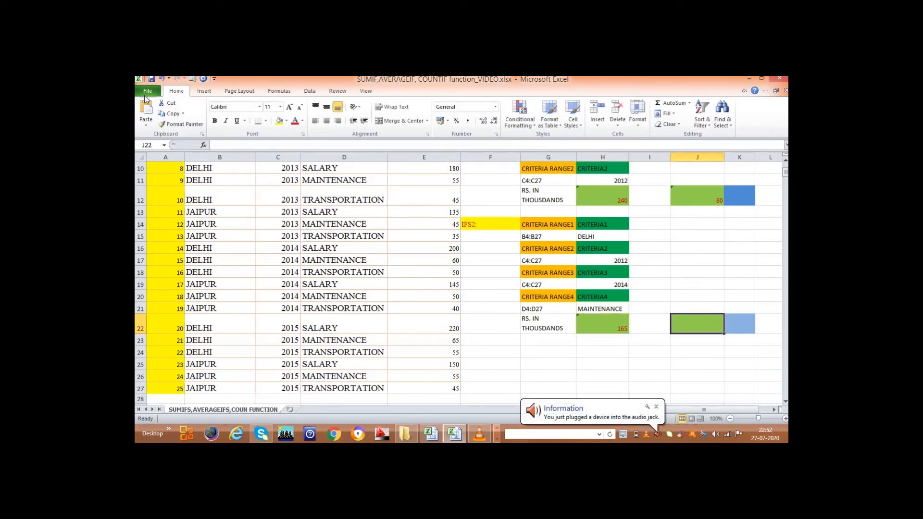
left_click(146, 107)
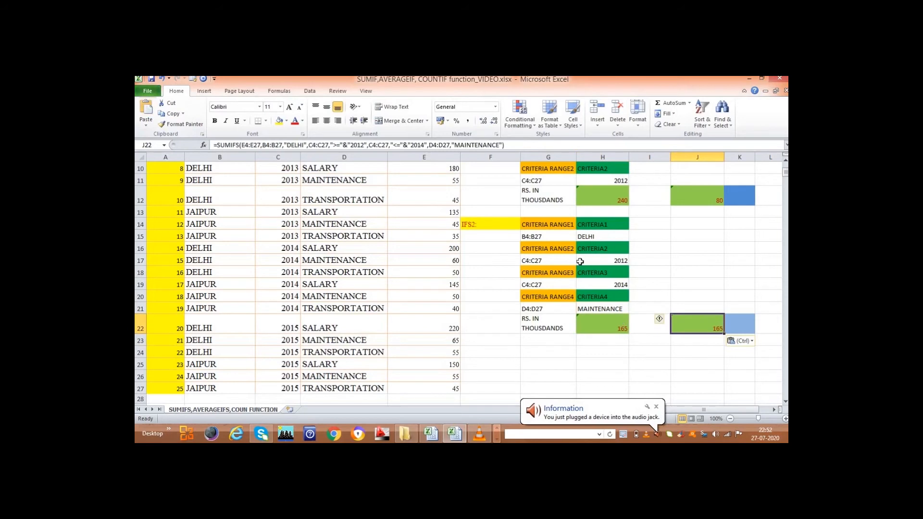
Step: Change the function in J22 from SUMIFS to AVERAGEIFS, keeping its DELHI, 2012 to 2014 and MAINTENANCE criteria, and review the formula
left_click(229, 145)
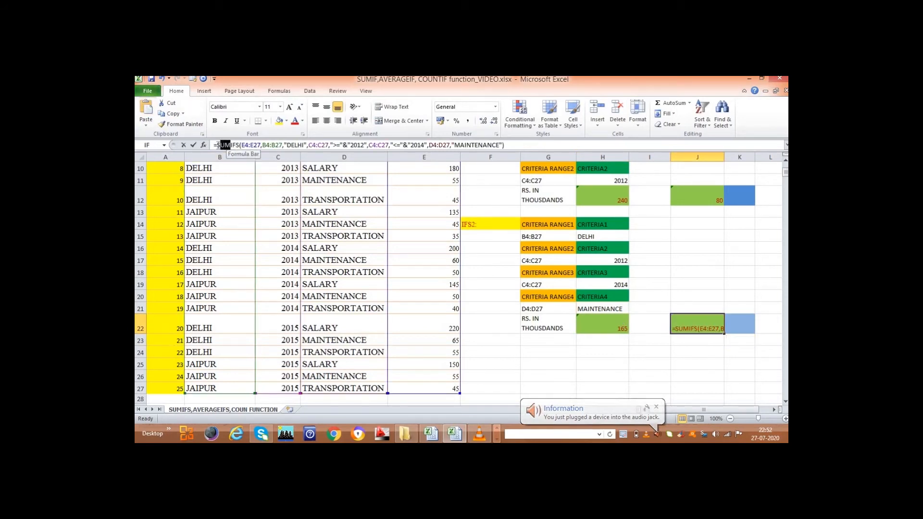
type("AVER")
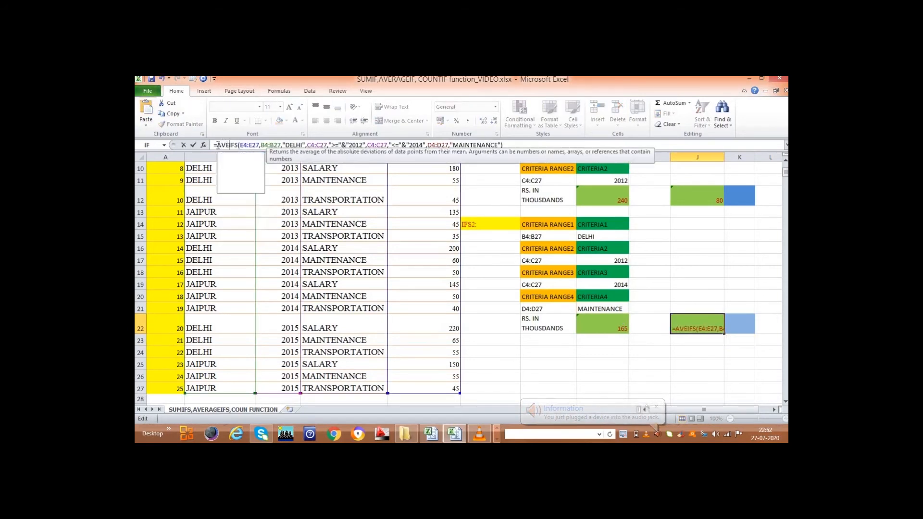
type("AGE")
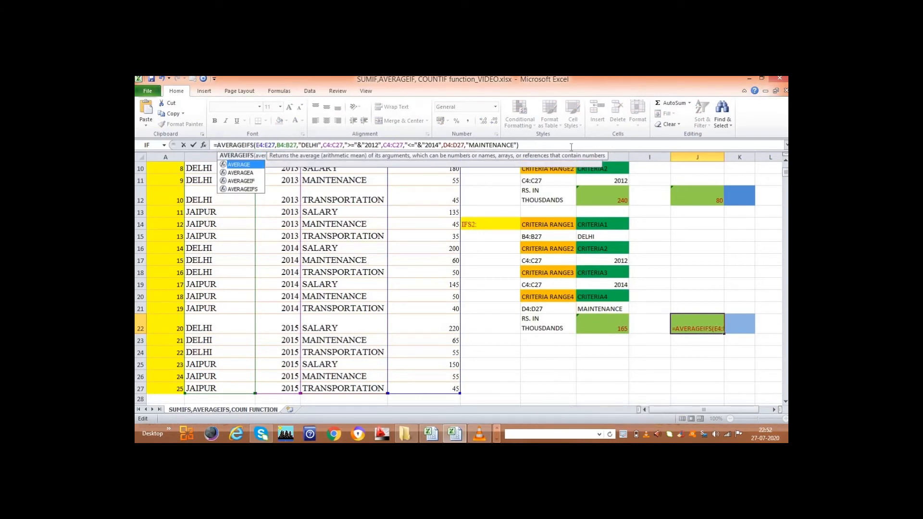
left_click(528, 144)
key("Return")
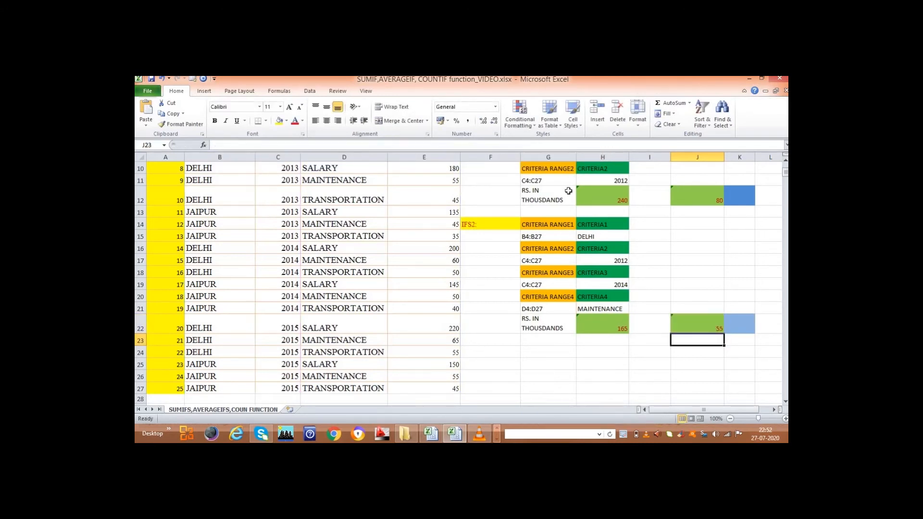
left_click(693, 319)
mouse_move(660, 318)
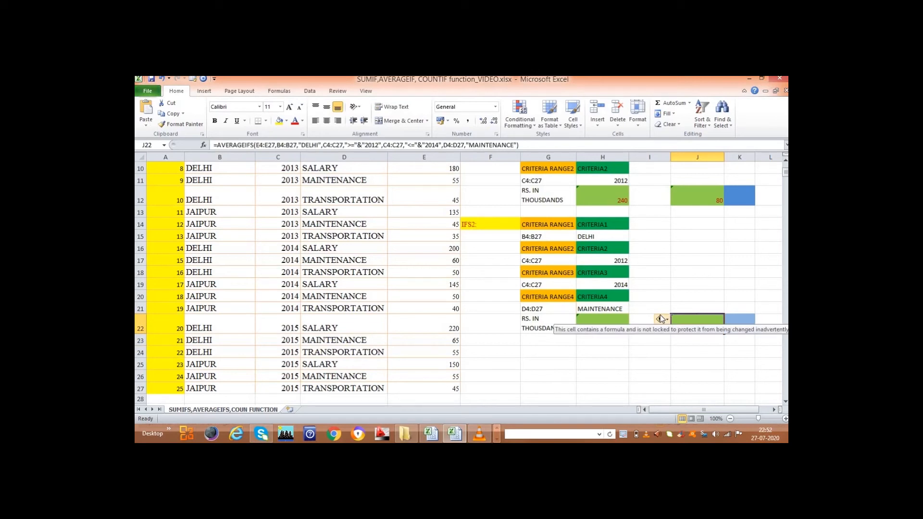
Step: Copy the AVERAGEIF formula text from J6 into the count cell K6
scroll(653, 317, "up", 3)
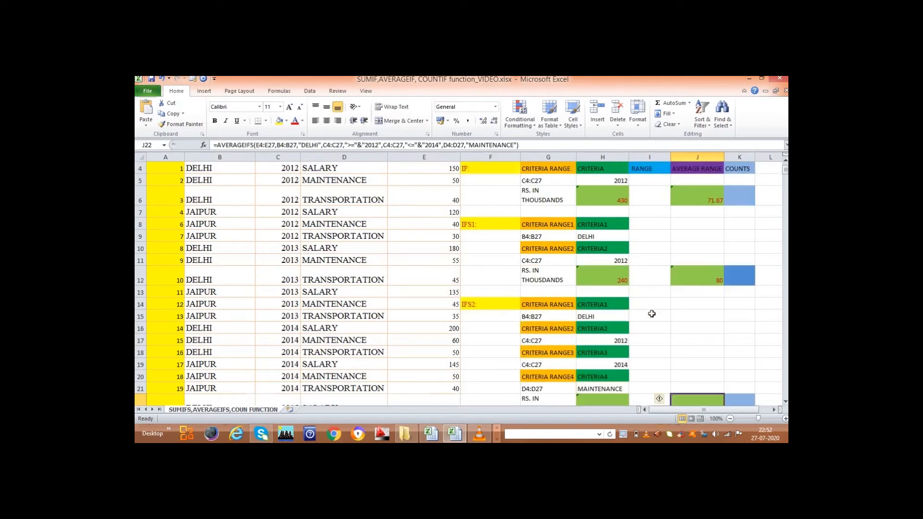
left_click(741, 267)
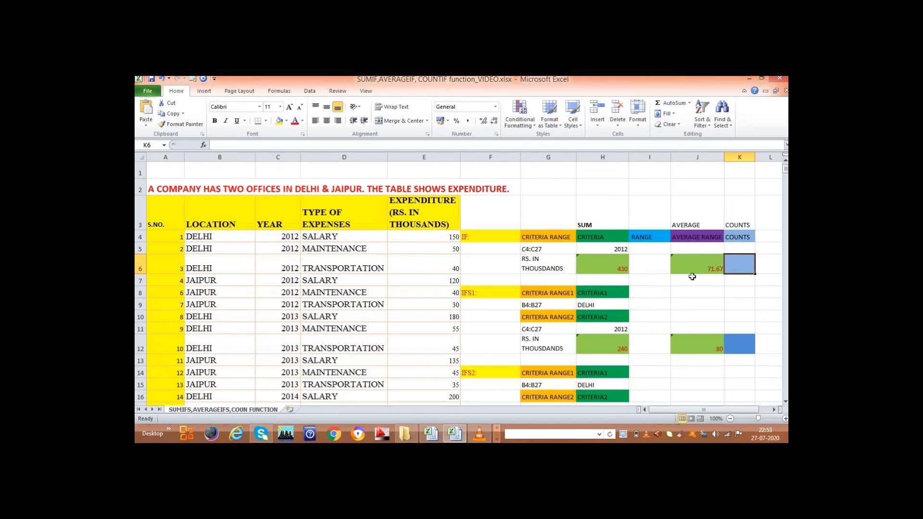
left_click(616, 342)
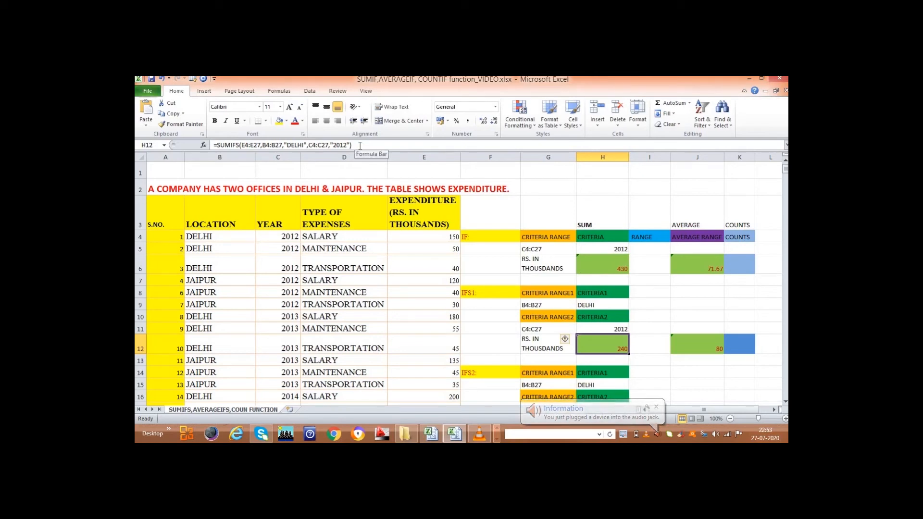
left_click(740, 264)
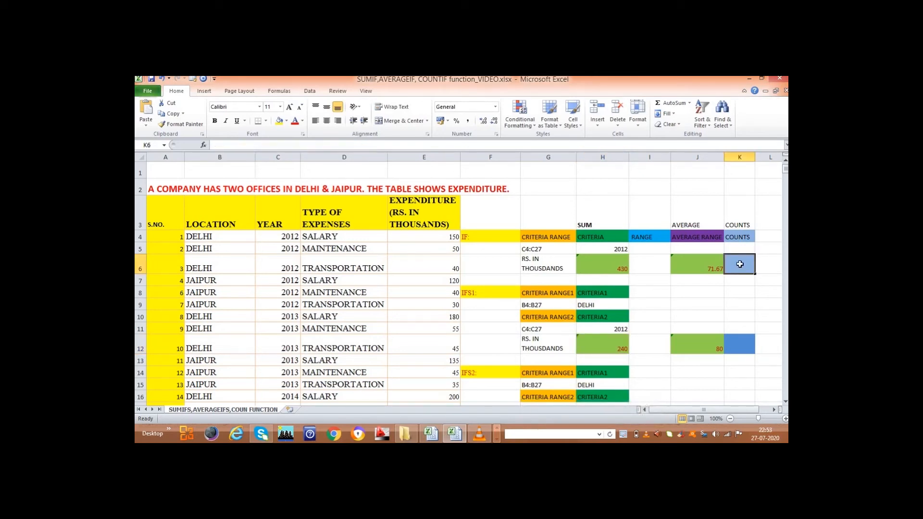
left_click(699, 262)
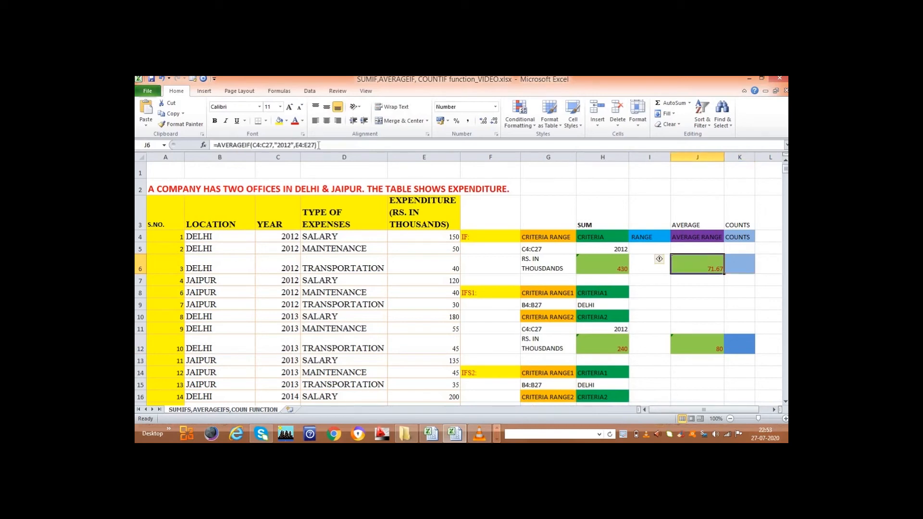
left_click_drag(320, 146, 174, 114)
left_click(173, 115)
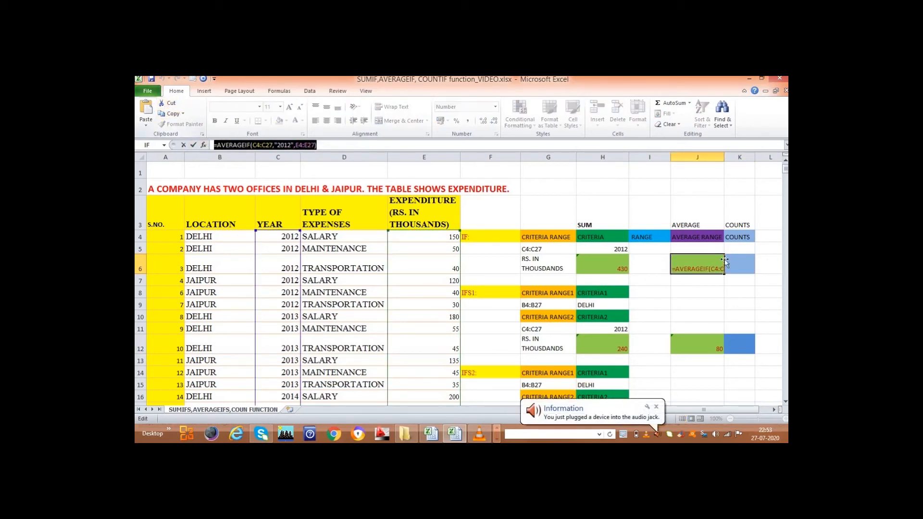
left_click(336, 145)
key("Return")
left_click(749, 266)
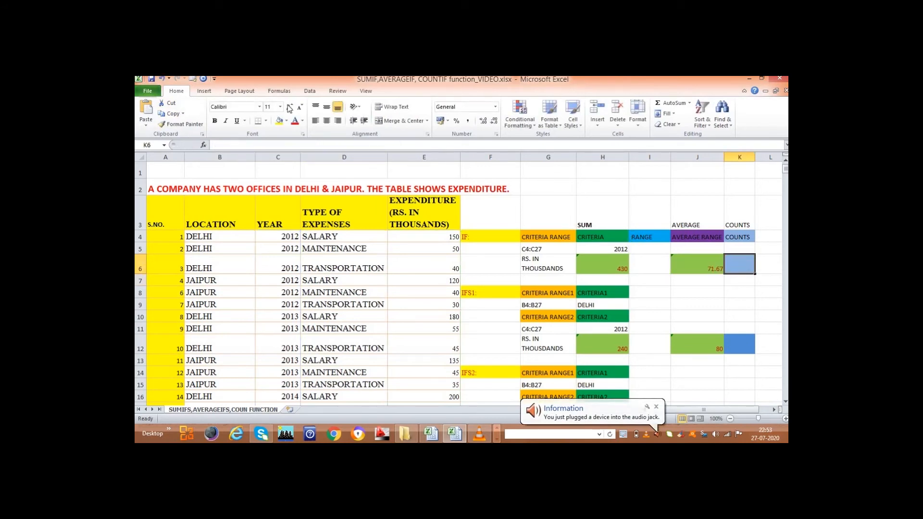
left_click(146, 110)
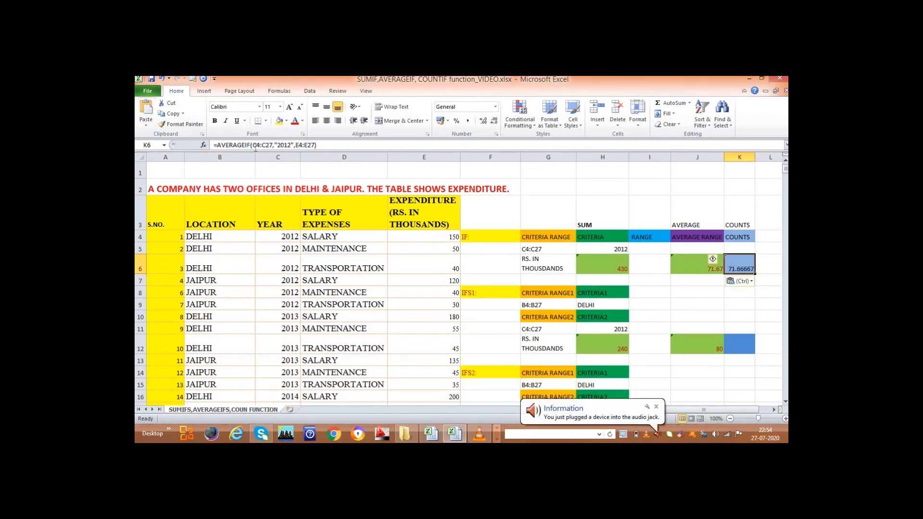
Step: Turn the formula in K6 into =COUNTIF(C4:C27,"2012") by replacing AVERAGE and removing the E4:E27 range, and check it against C4:C9
left_click_drag(217, 145, 242, 145)
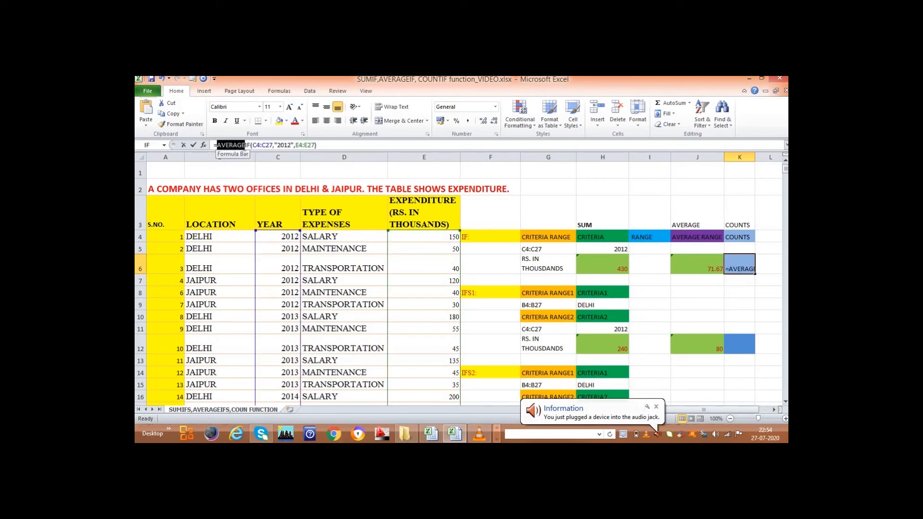
type("CO")
type("UNT")
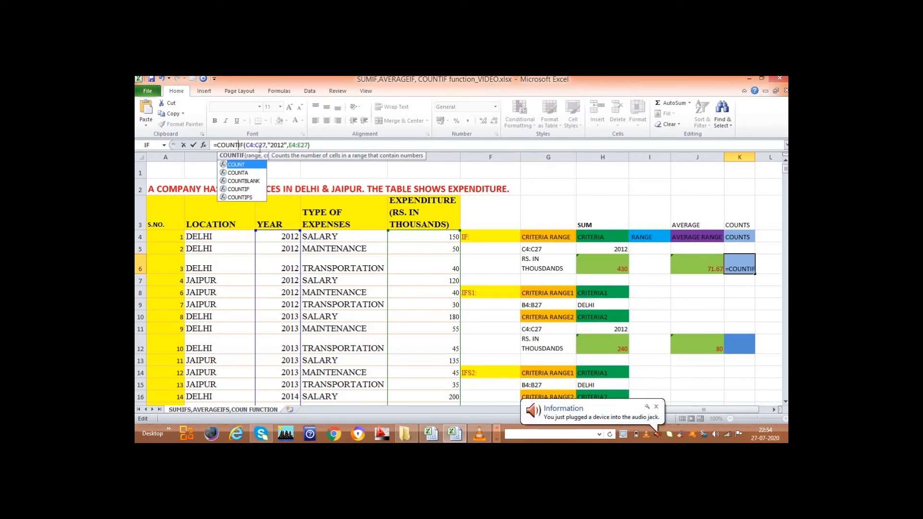
left_click_drag(287, 145, 309, 145)
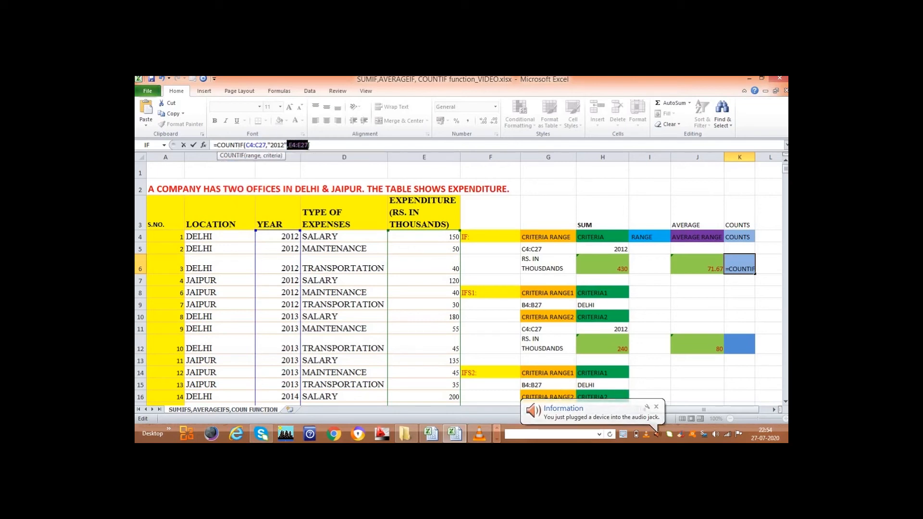
key("BackSpace")
type(")")
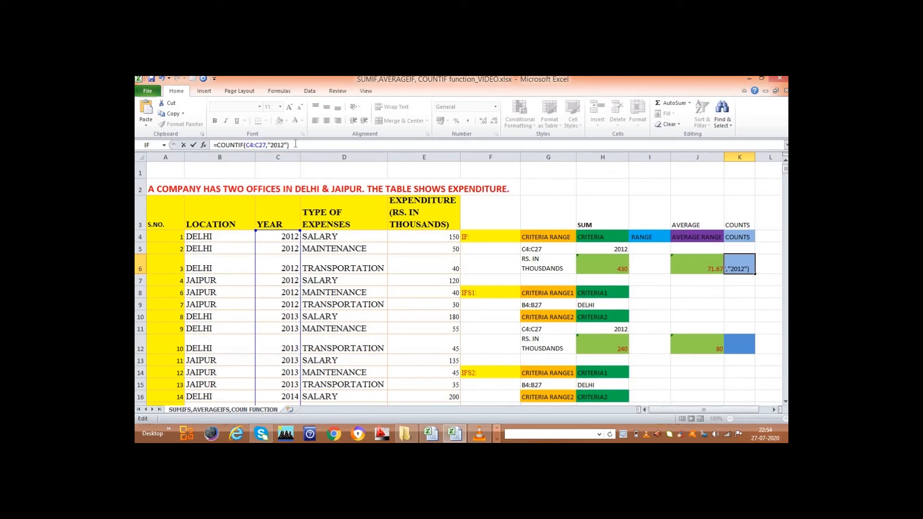
key("Return")
key("Up")
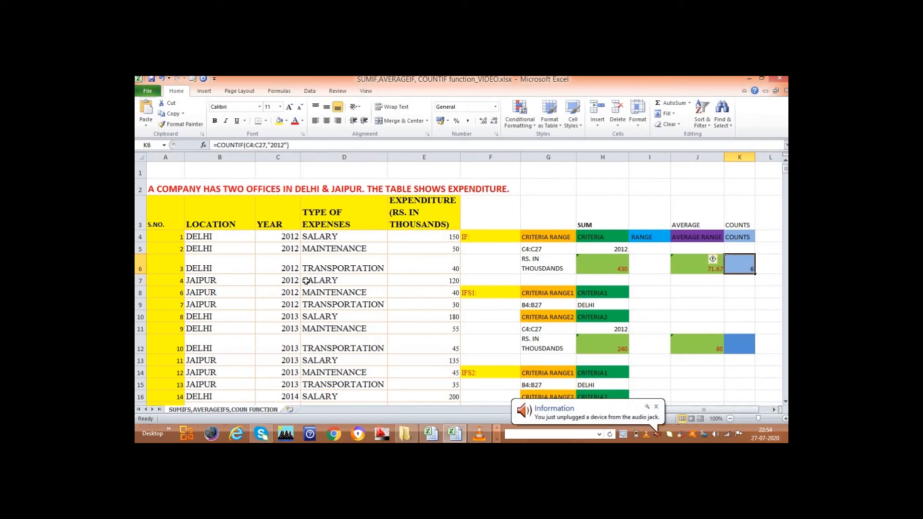
left_click_drag(288, 237, 284, 299)
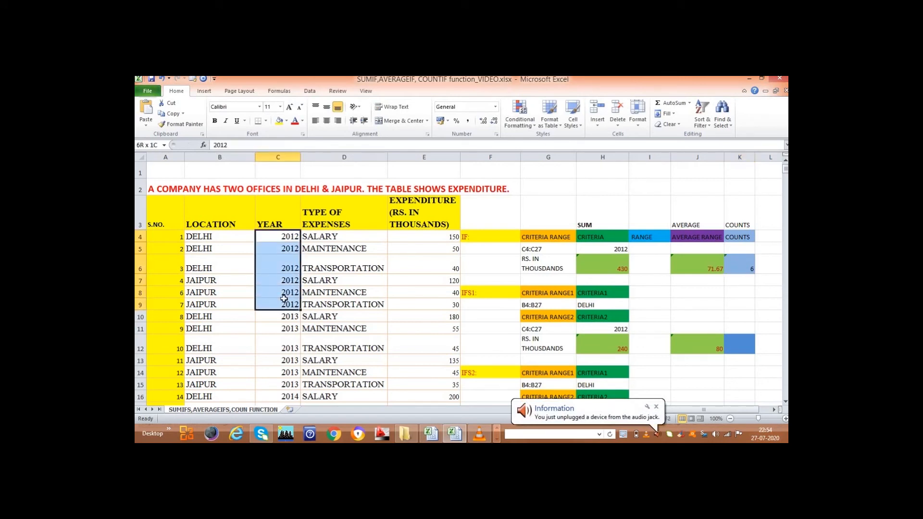
Step: Copy the two-criteria AVERAGEIFS formula text from J12 into the count cell K12
left_click(742, 343)
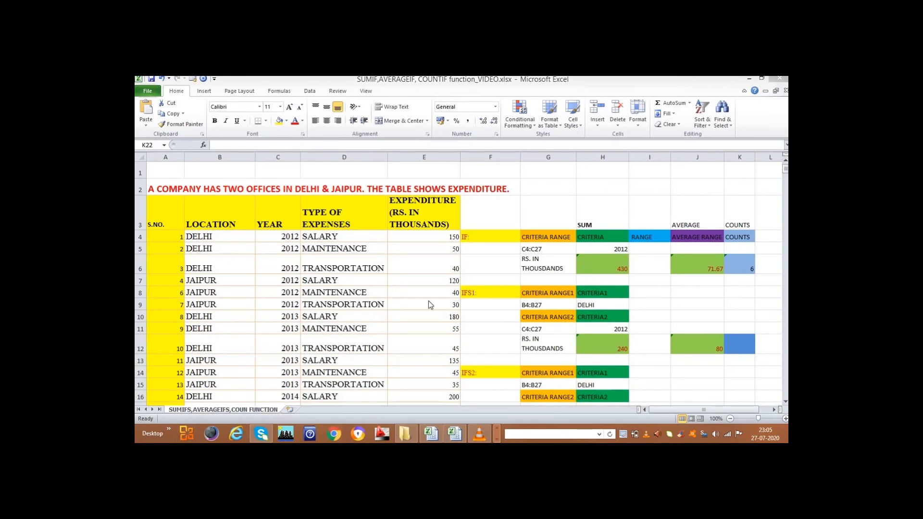
left_click(709, 345)
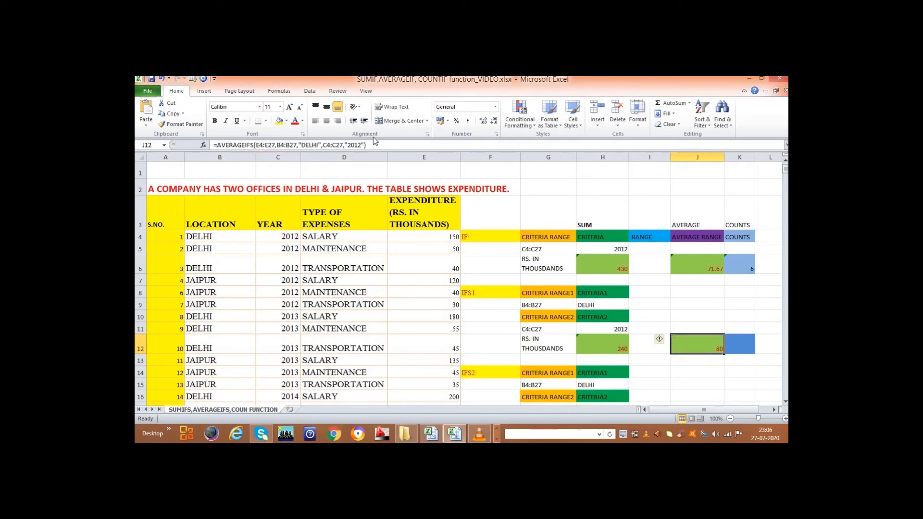
left_click_drag(366, 144, 213, 145)
left_click(171, 113)
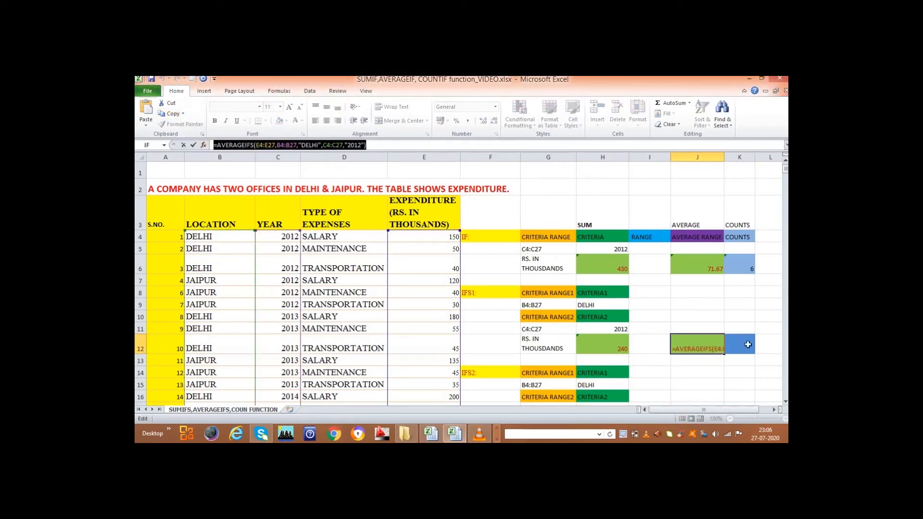
left_click(394, 144)
key("Return")
left_click(736, 342)
left_click(146, 110)
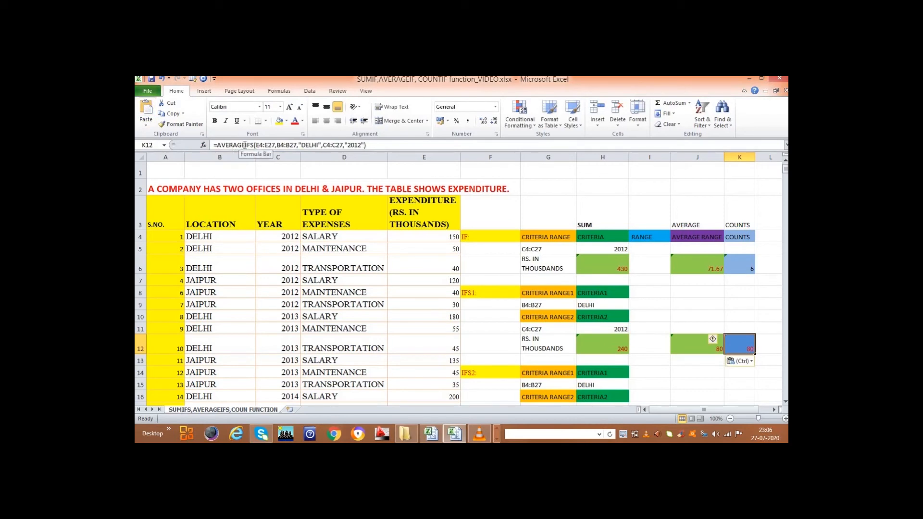
Step: Change the function in K12 to COUNTIFS and remove the E4:E27 range, giving =COUNTIFS(B4:B27,"DELHI",C4:C27,"2012")
left_click_drag(244, 146, 217, 146)
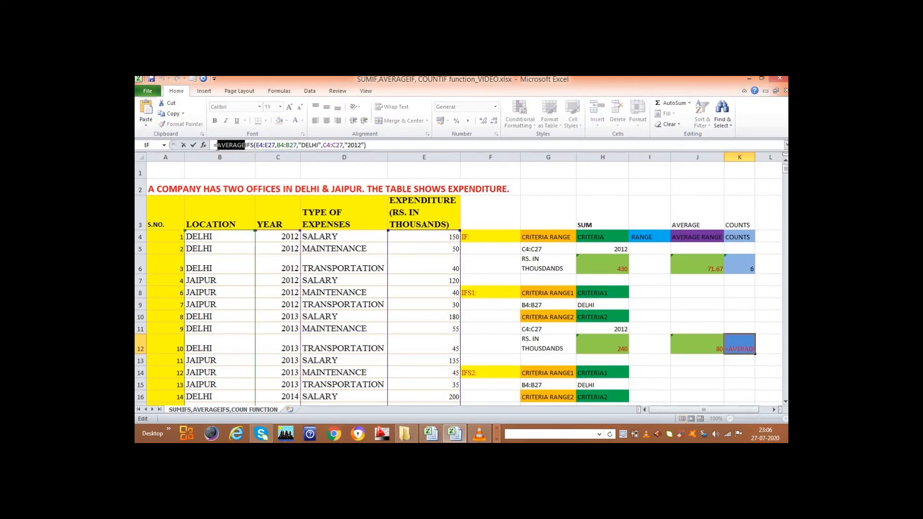
type("COUNT")
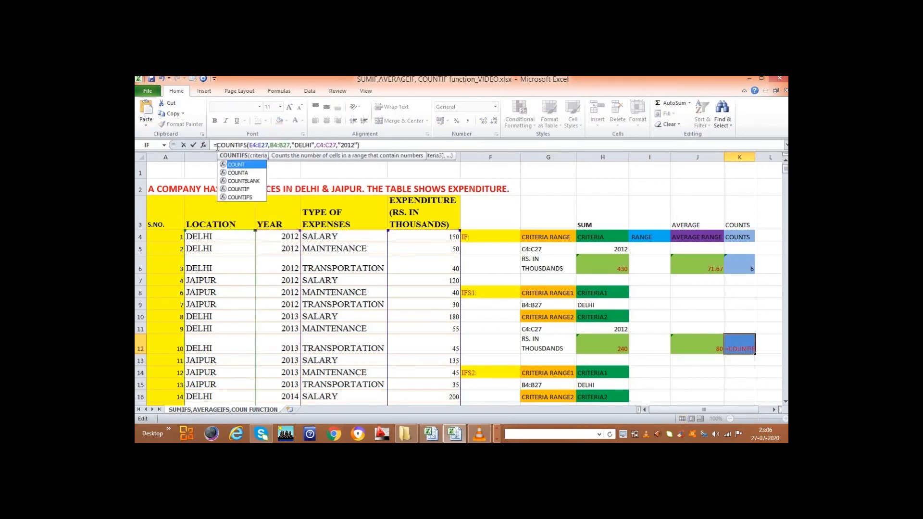
left_click_drag(269, 145, 250, 148)
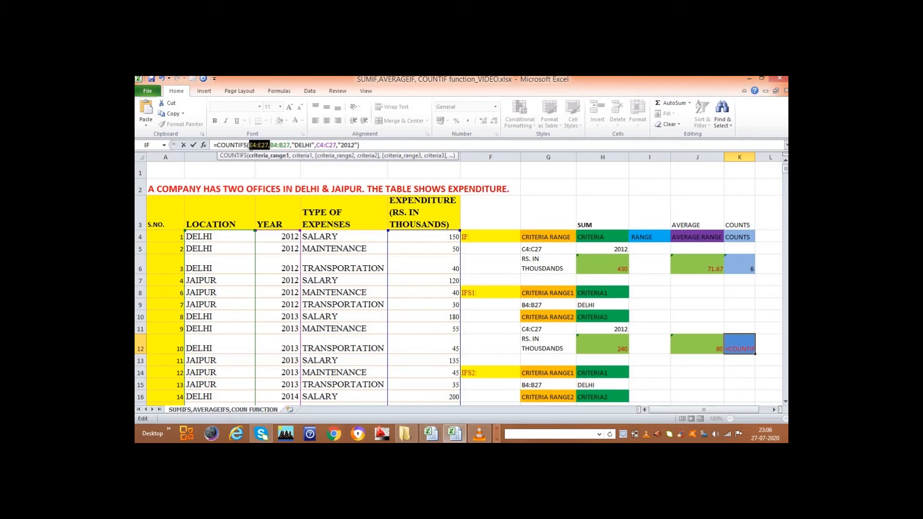
key("BackSpace")
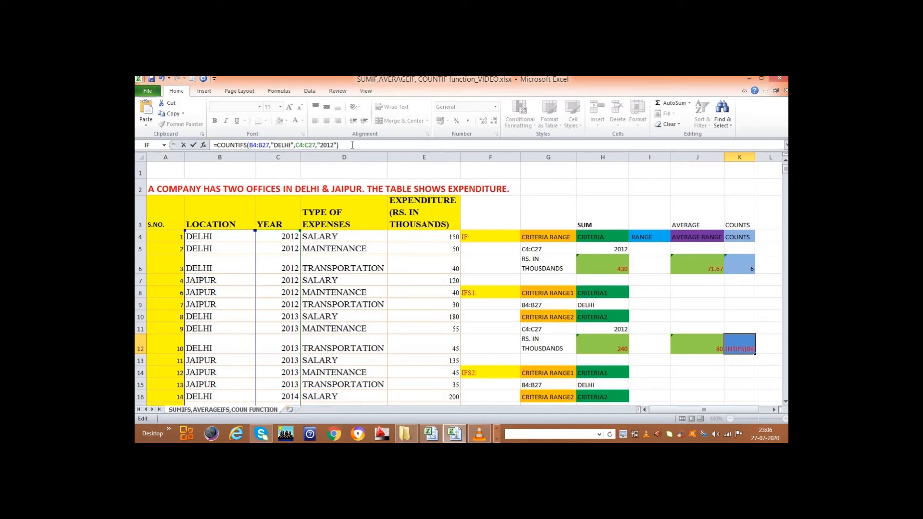
key("Return")
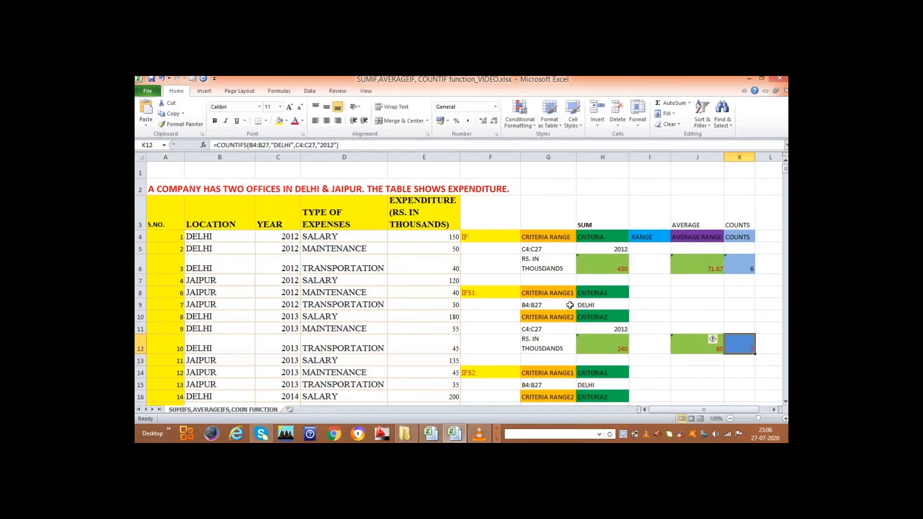
Step: Check the COUNTIFS result in K12 against its criteria in H9 and H11 and the Delhi 2012 rows in C4:C6
left_click(593, 305)
left_click(606, 329)
left_click_drag(272, 236, 269, 270)
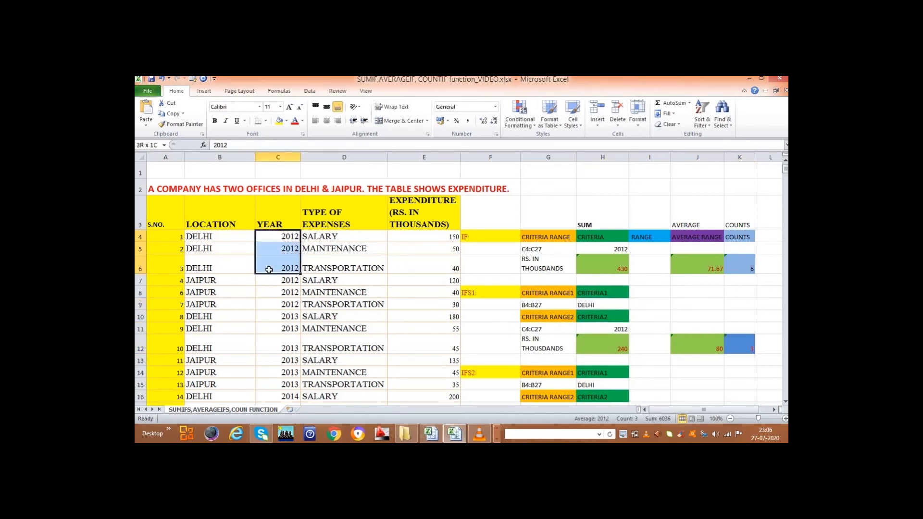
Step: Copy the four-criteria SUMIFS formula text from H22 into the count cell K22
scroll(679, 385, "down", 2)
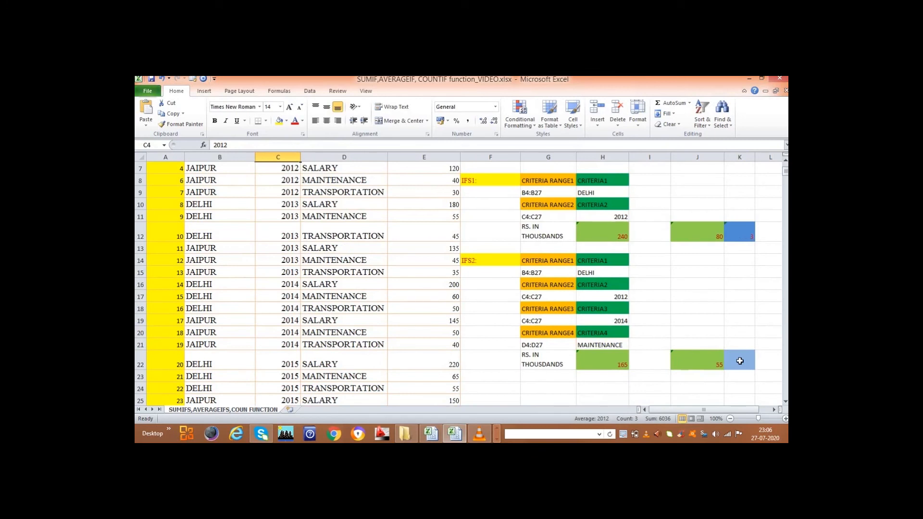
left_click(738, 358)
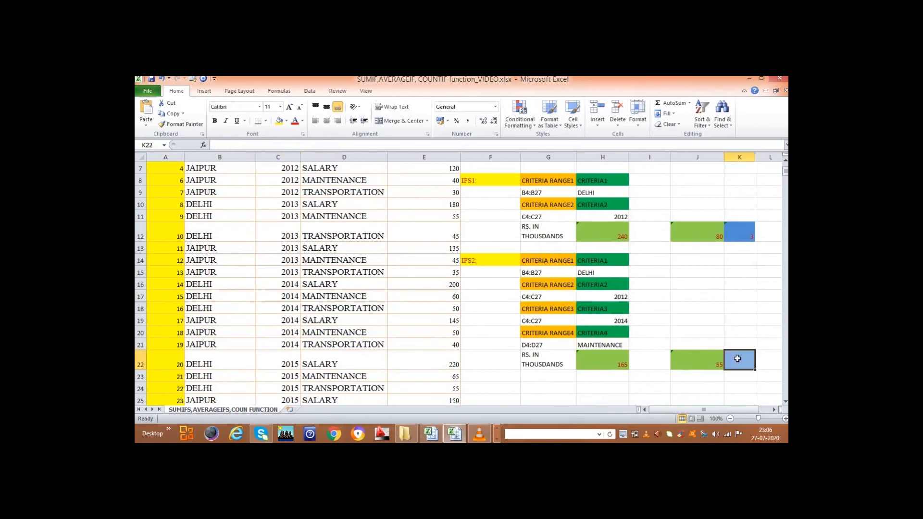
left_click(614, 365)
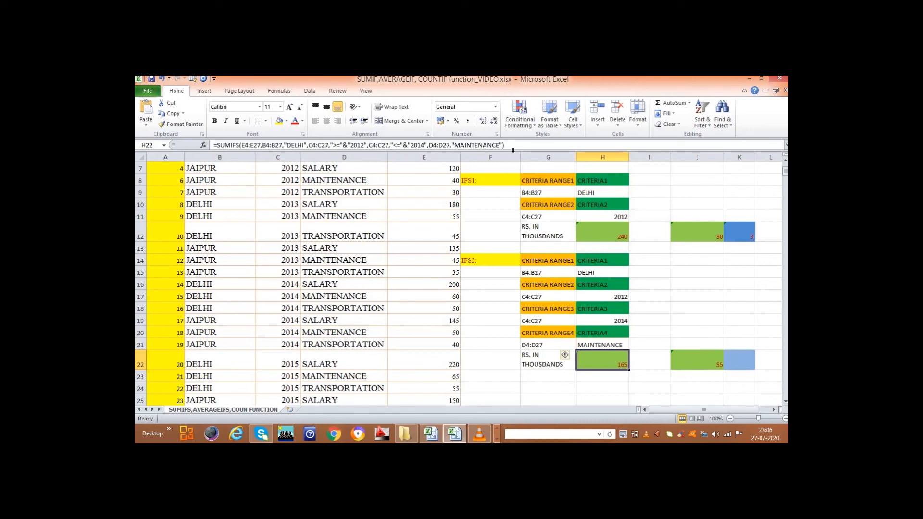
left_click_drag(511, 145, 176, 114)
left_click(175, 115)
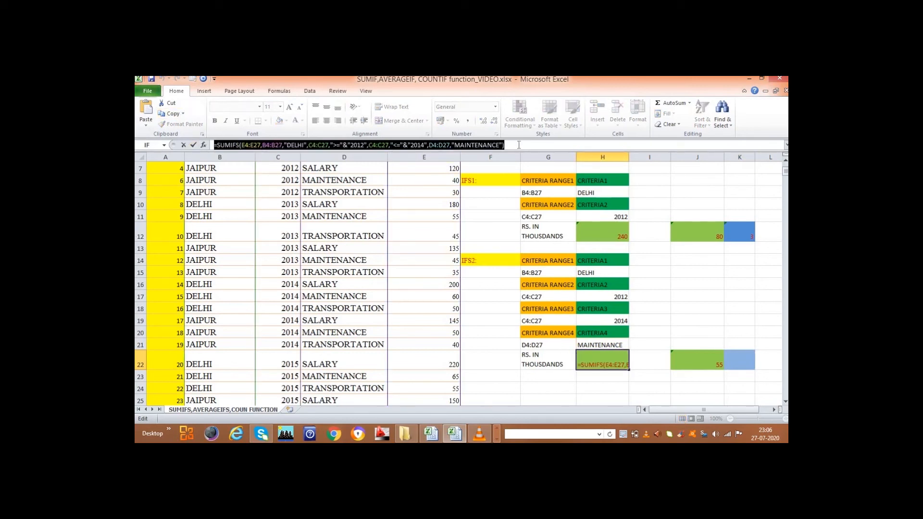
left_click(518, 146)
left_click(740, 361)
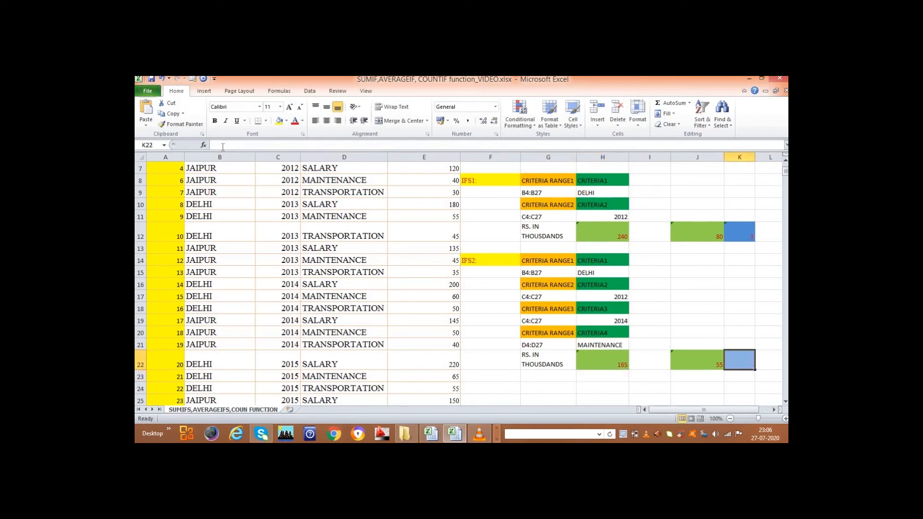
left_click(145, 111)
Step: Change the function in K22 to COUNTIFS and remove the E4:E27 range, keeping the DELHI, 2012 to 2014 and MAINTENANCE criteria
left_click_drag(217, 146, 233, 146)
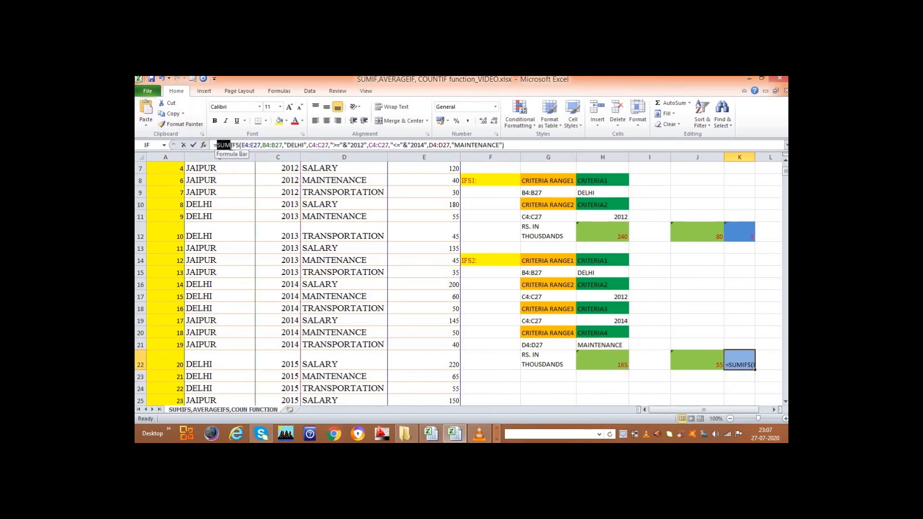
type("COUNT")
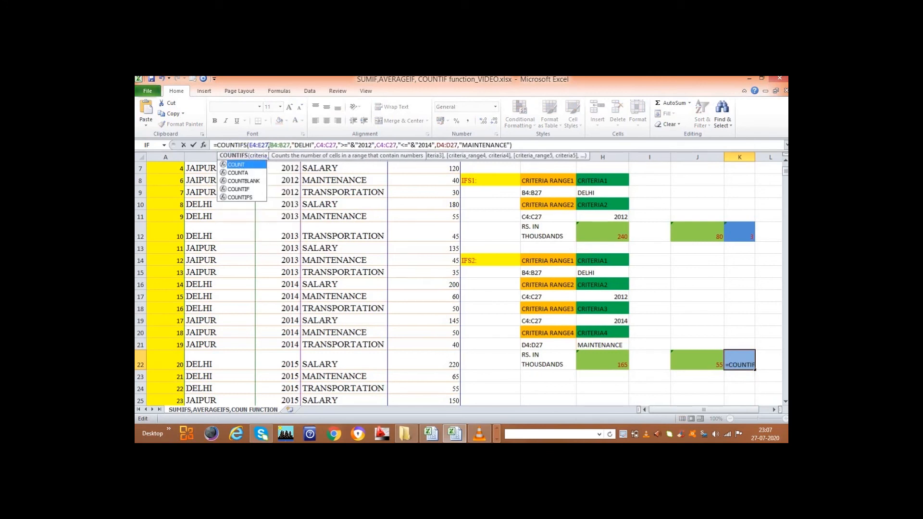
left_click_drag(268, 146, 246, 145)
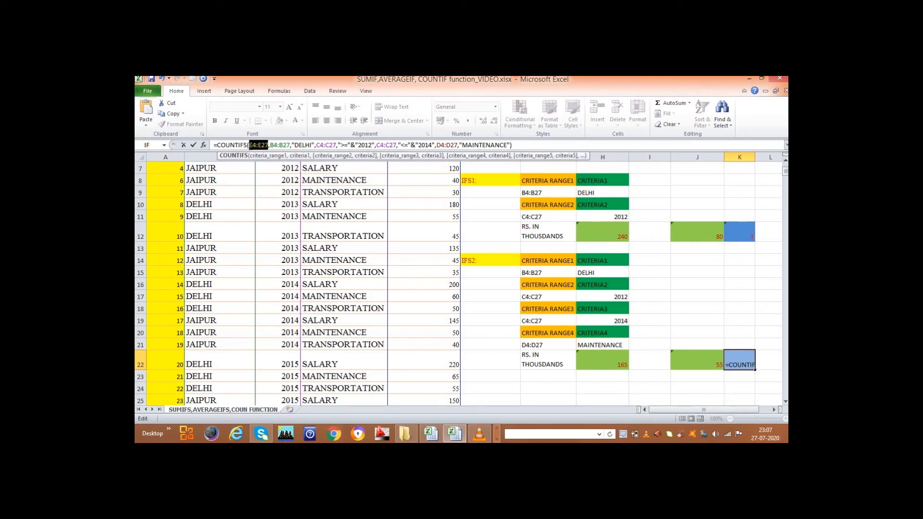
key("BackSpace")
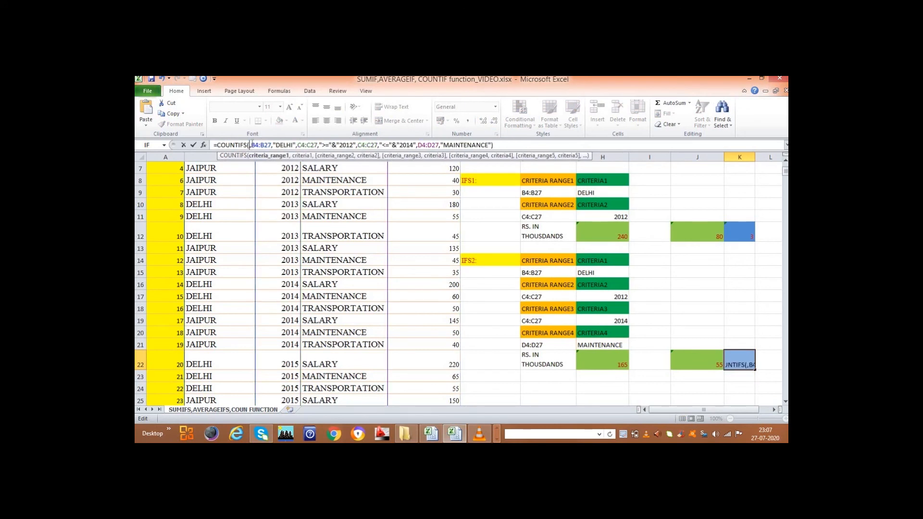
key("Delete")
left_click(496, 144)
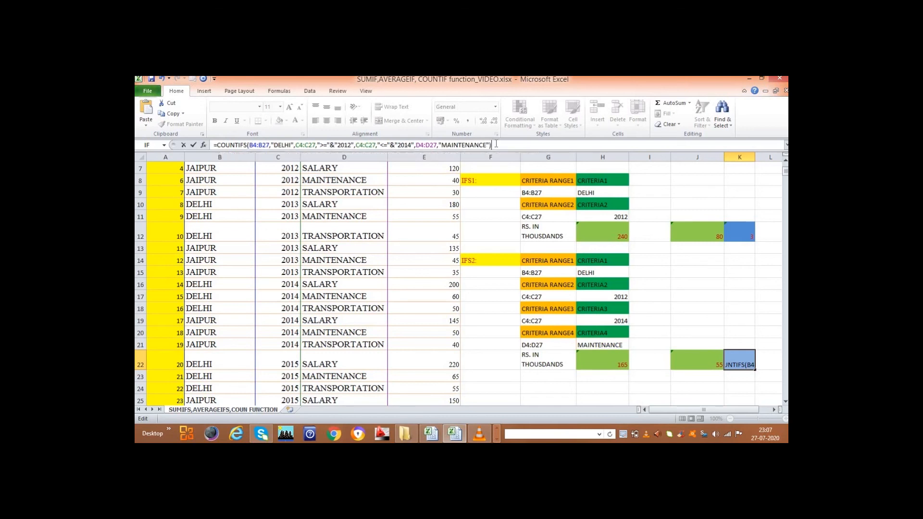
key("Return")
left_click(728, 358)
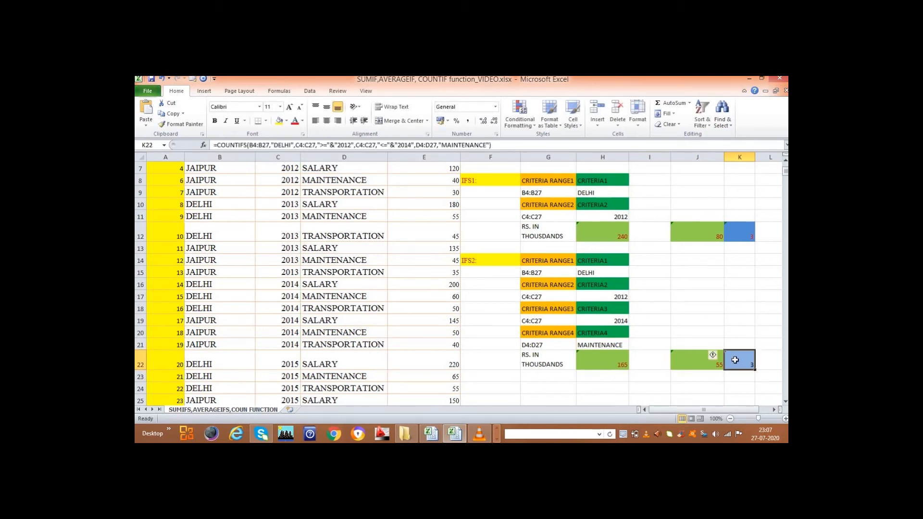
Step: Review the four criteria behind the K22 count in H15, H17, H19 and H21
left_click(598, 271)
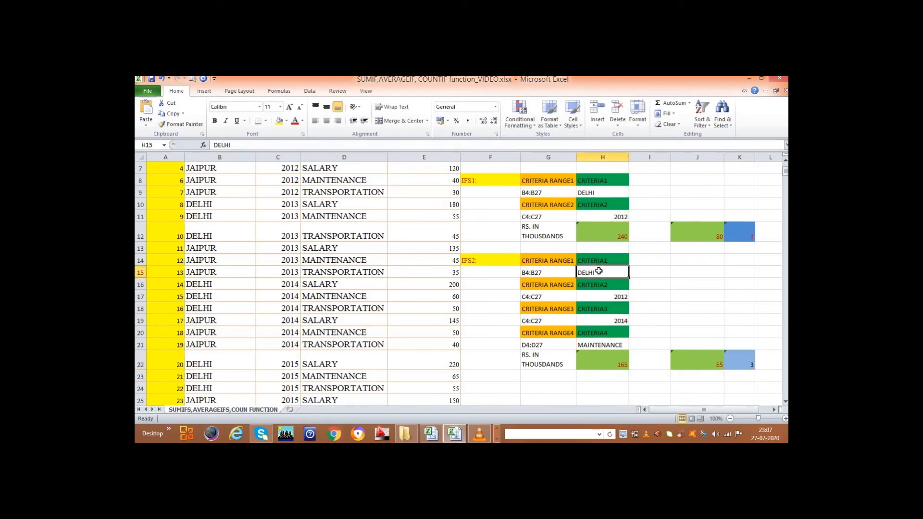
left_click(599, 296)
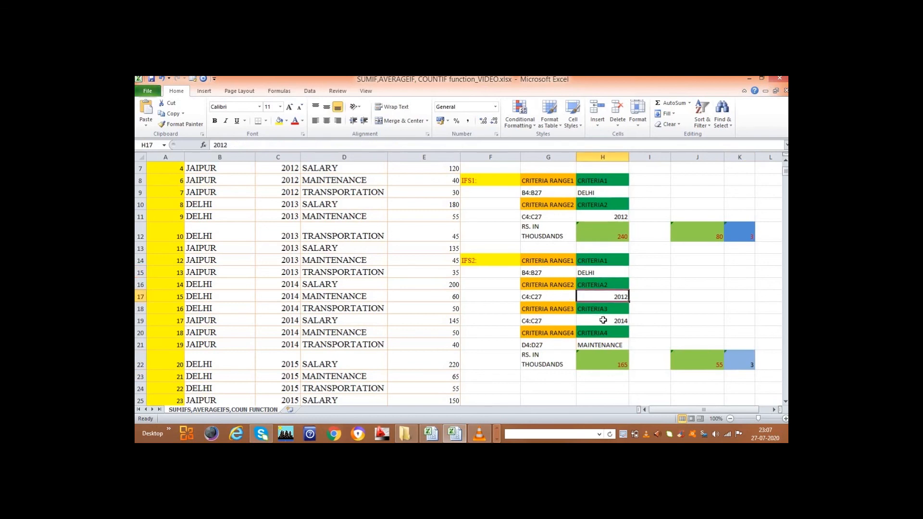
left_click(603, 320)
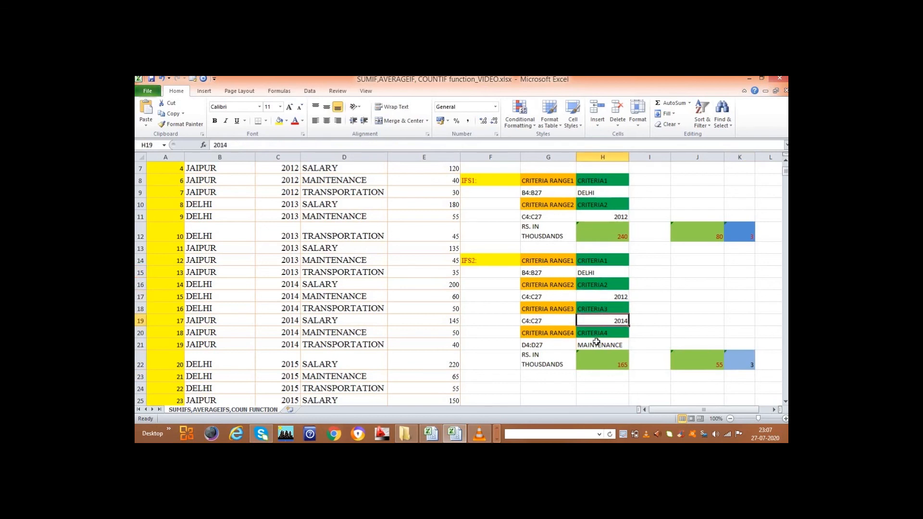
left_click(599, 343)
Step: Check the Delhi maintenance rows for 2012, 2013 and 2014 in C5, C11 and C17 against the K22 count
scroll(326, 239, "up", 2)
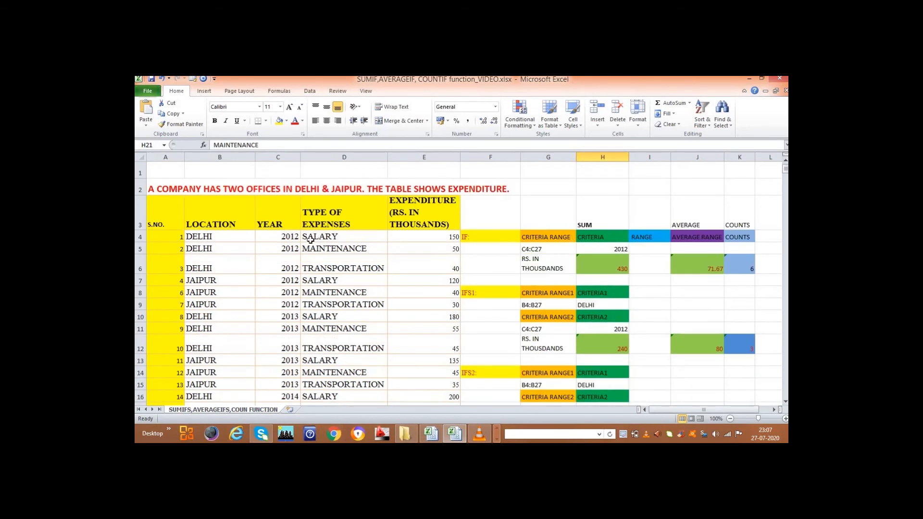
left_click(279, 237)
left_click(286, 266)
left_click(279, 247)
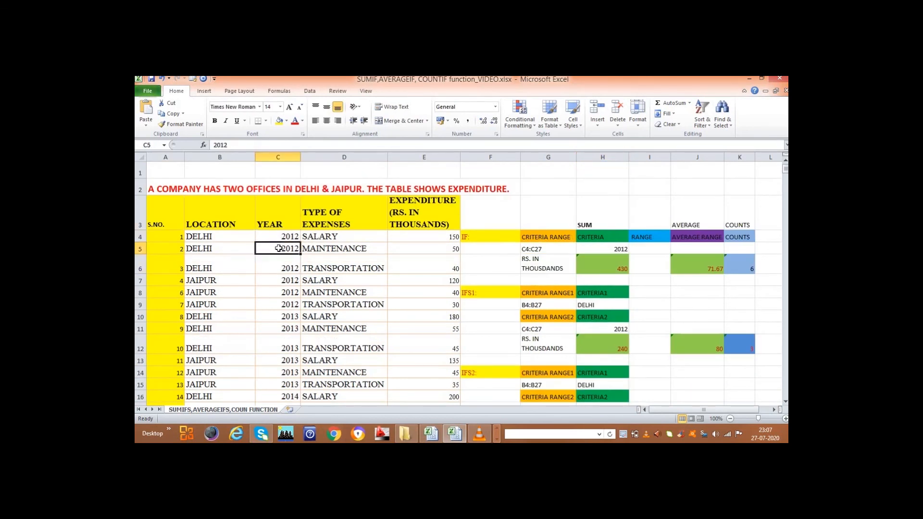
scroll(281, 248, "down", 1)
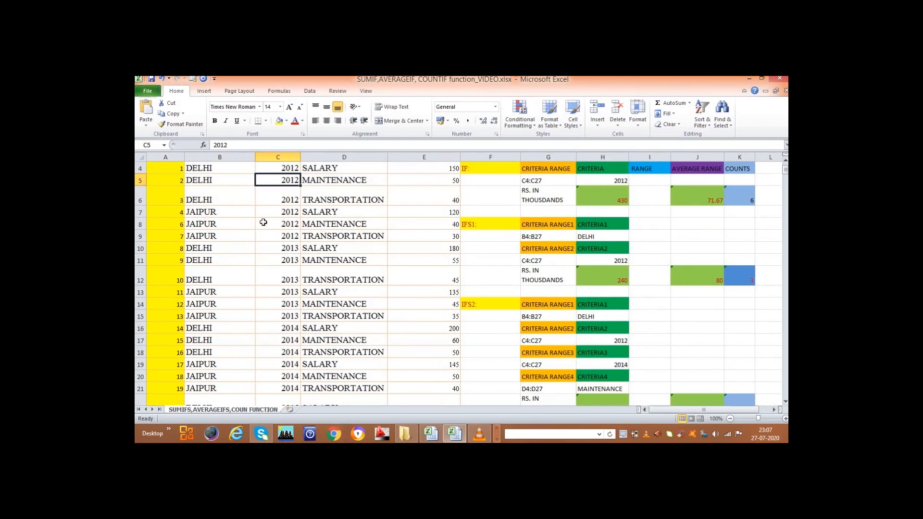
left_click(274, 260)
scroll(274, 262, "down", 1)
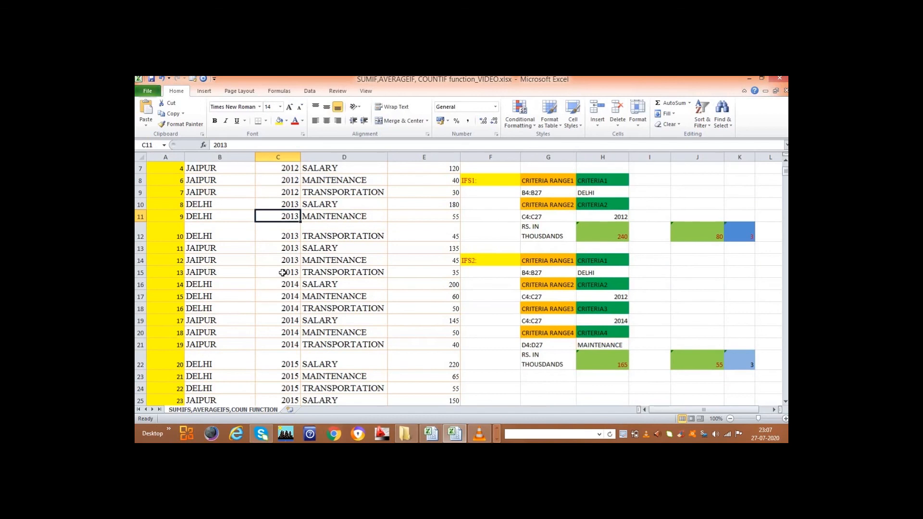
left_click(280, 297)
scroll(690, 361, "up", 2)
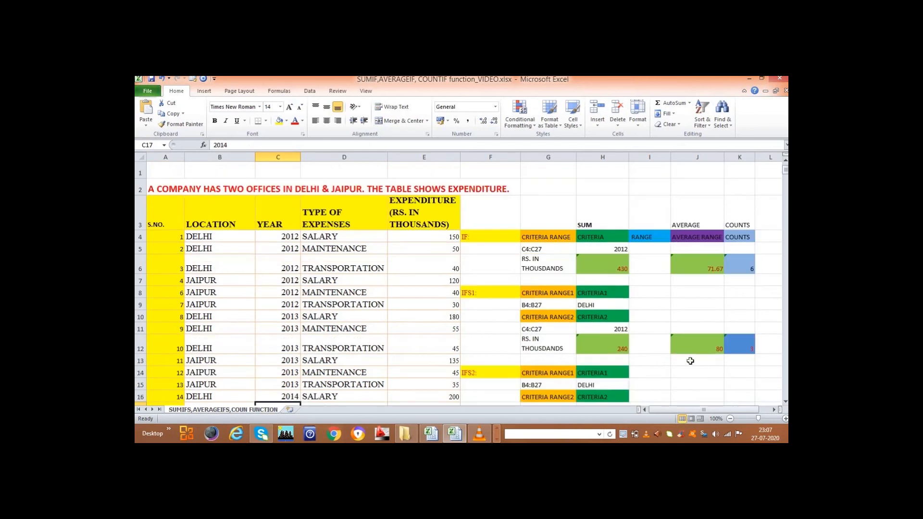
scroll(679, 284, "down", 1)
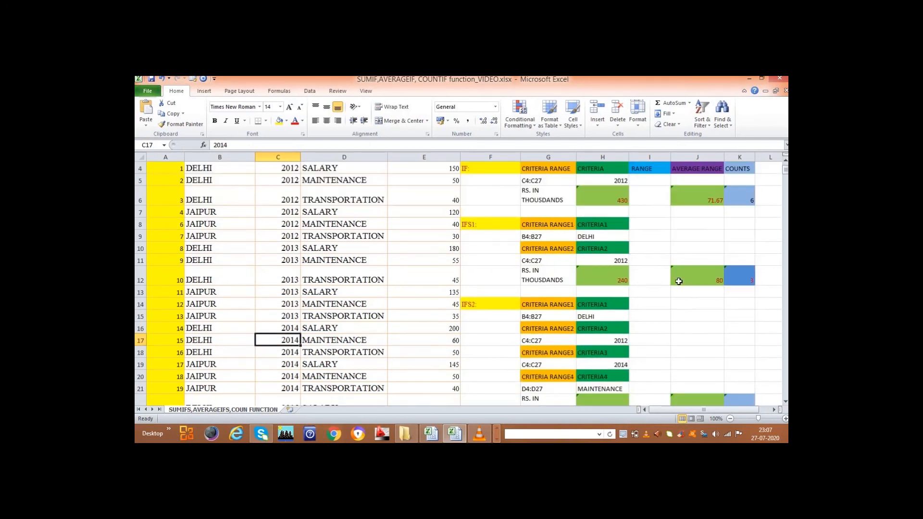
left_click(497, 439)
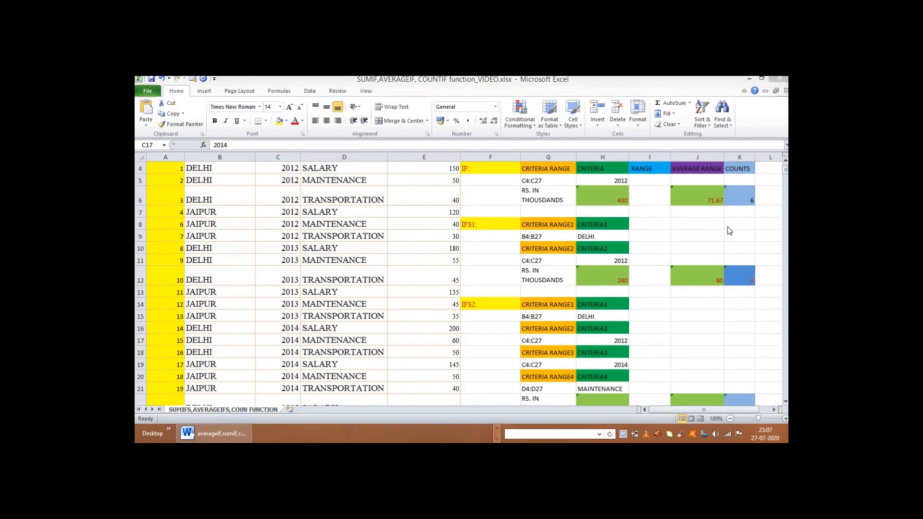
scroll(702, 232, "up", 1)
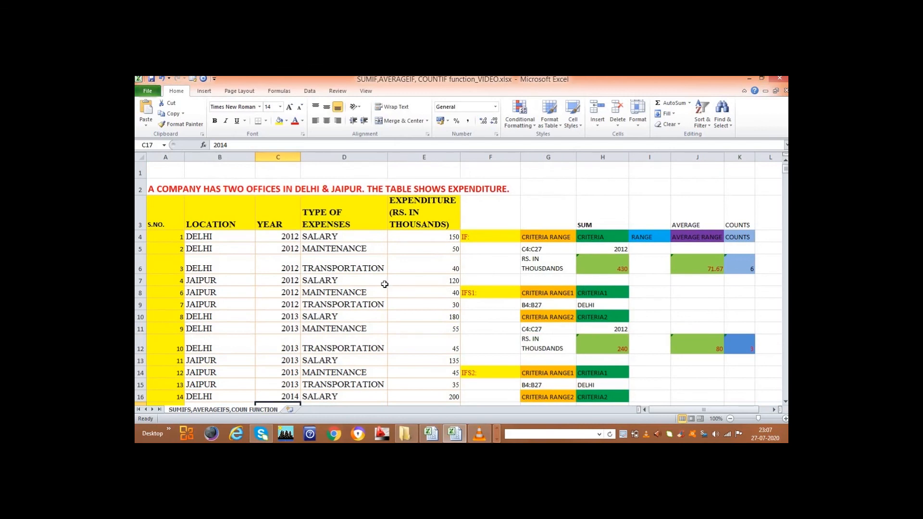
scroll(337, 283, "down", 1)
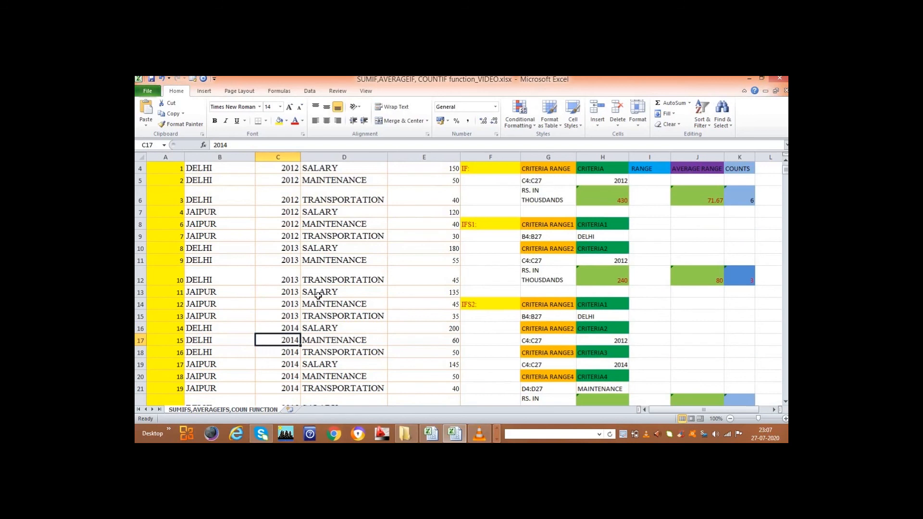
scroll(286, 278, "up", 1)
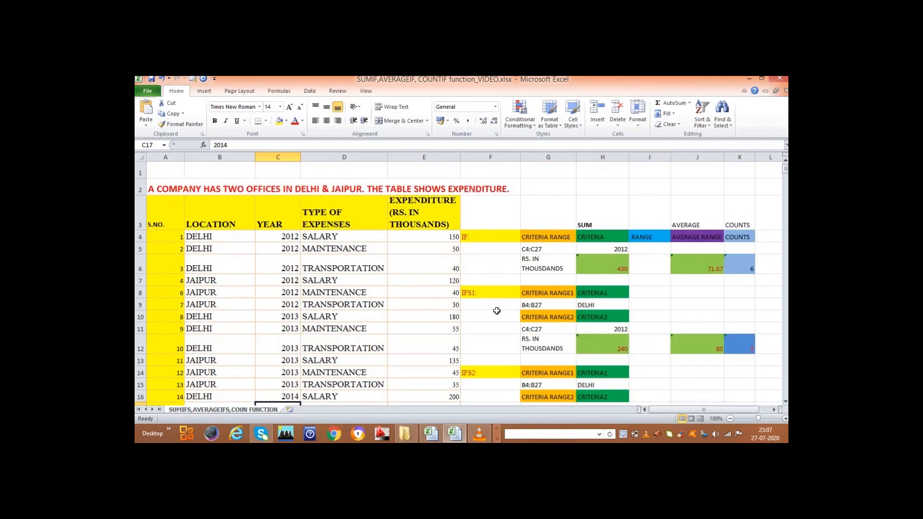
scroll(374, 259, "down", 1)
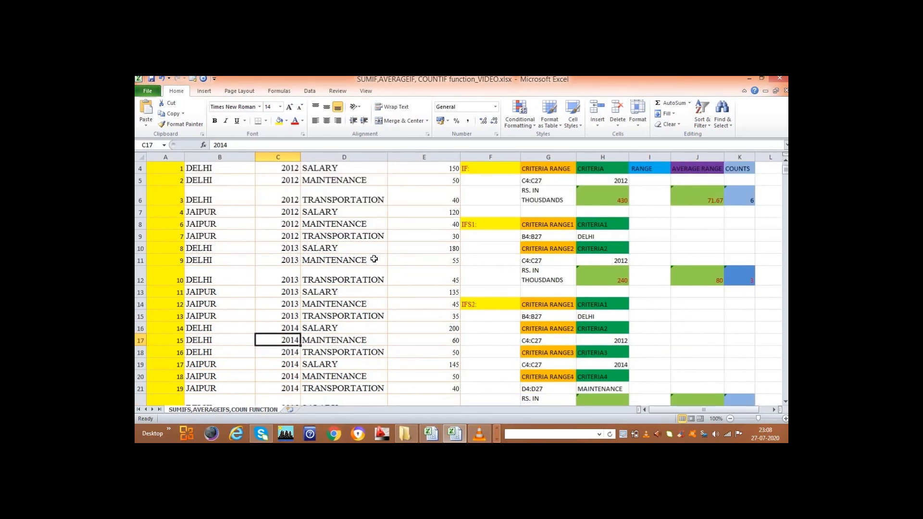